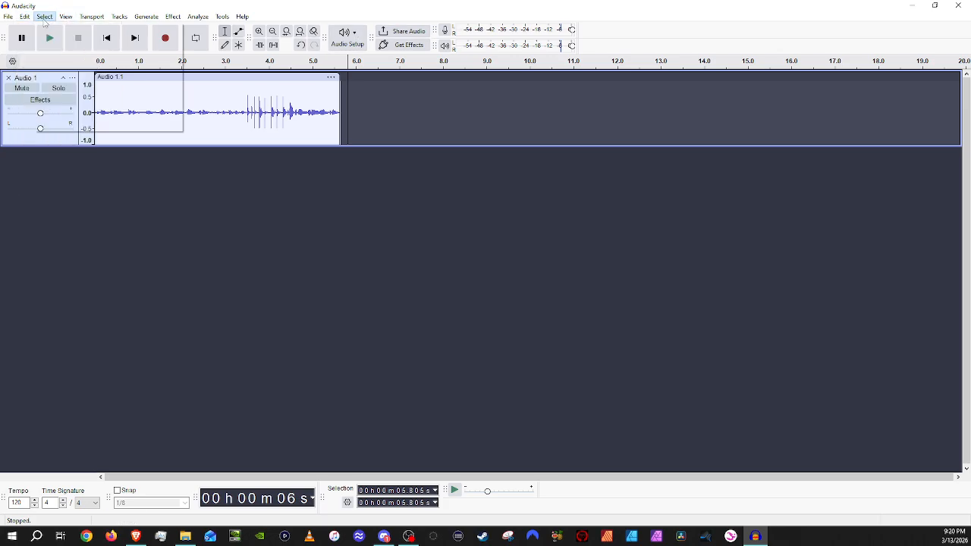
# In the recording preferences, try a sound activated recording level of -29 dB and higher, return it to -37 dB, and save
pyautogui.click(44, 16)
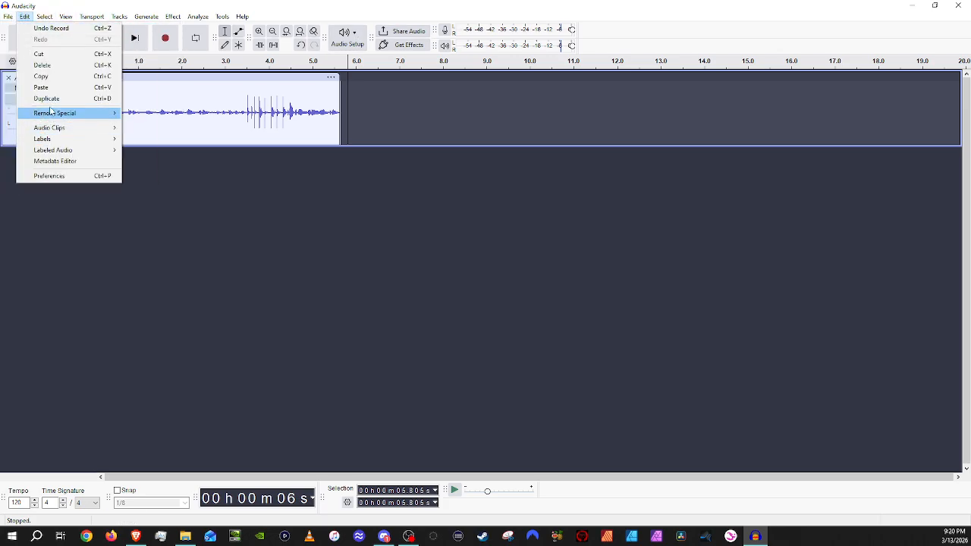
pyautogui.click(71, 178)
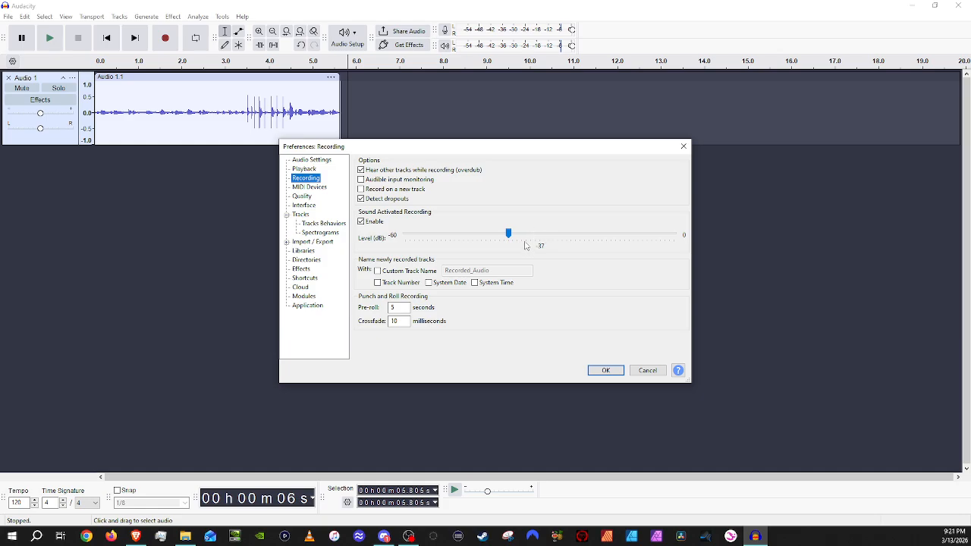
pyautogui.moveTo(512, 234); pyautogui.dragTo(543, 236)
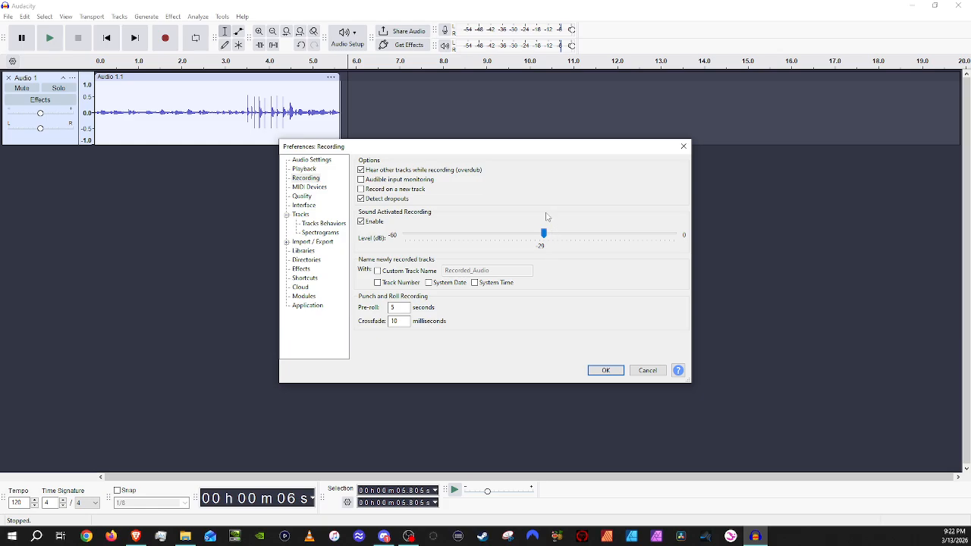
pyautogui.moveTo(542, 235); pyautogui.dragTo(562, 237)
pyautogui.moveTo(562, 234); pyautogui.dragTo(511, 239)
pyautogui.click(616, 371)
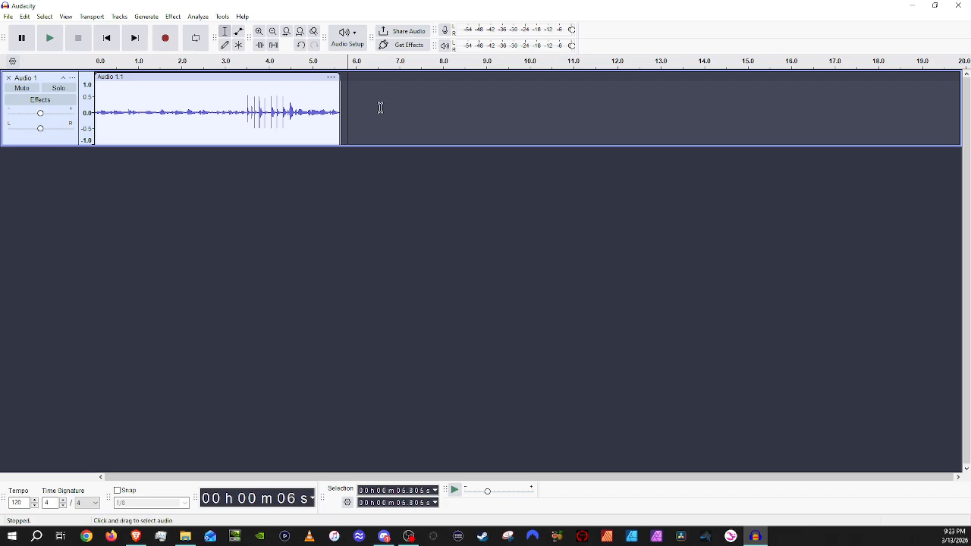
# Select and copy the entire recorded clip, and remove the Audio 1 track from the project
pyautogui.rightClick(193, 85)
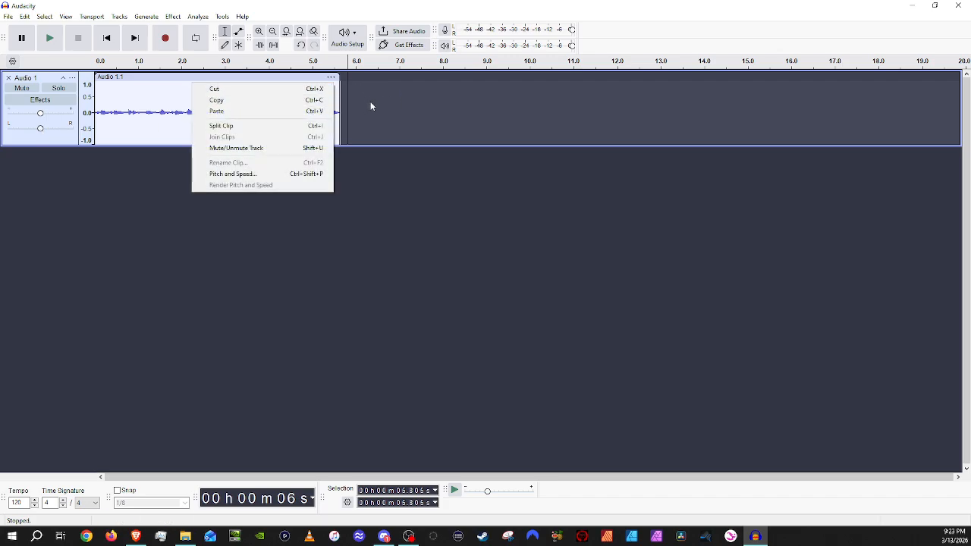
pyautogui.moveTo(379, 107); pyautogui.dragTo(92, 95)
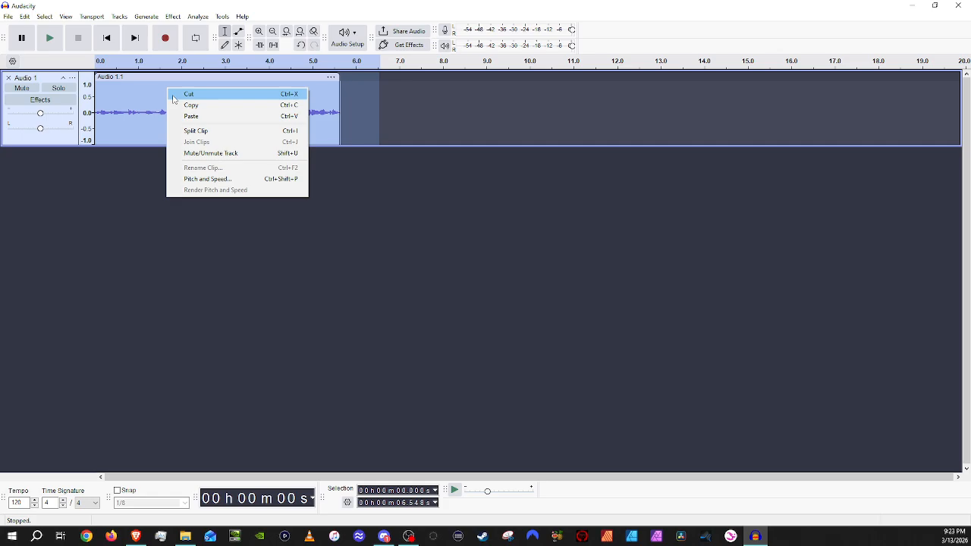
pyautogui.click(232, 105)
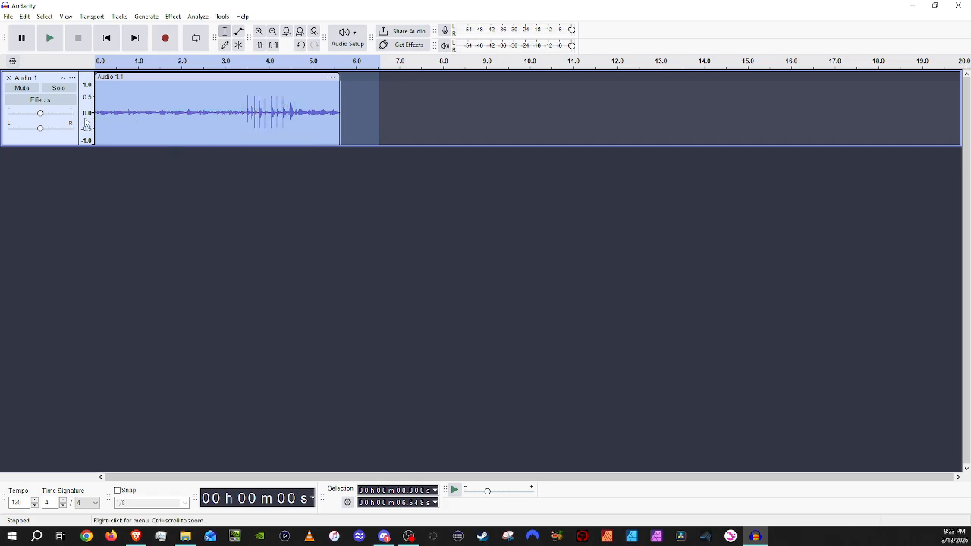
pyautogui.click(9, 78)
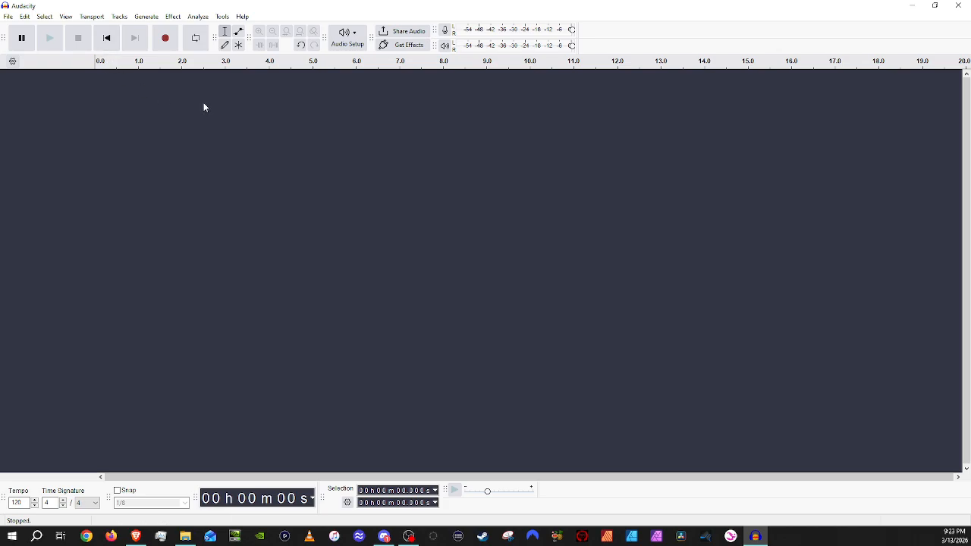
# Examine the host and playback device choices in the audio settings preferences without changing them
pyautogui.click(25, 17)
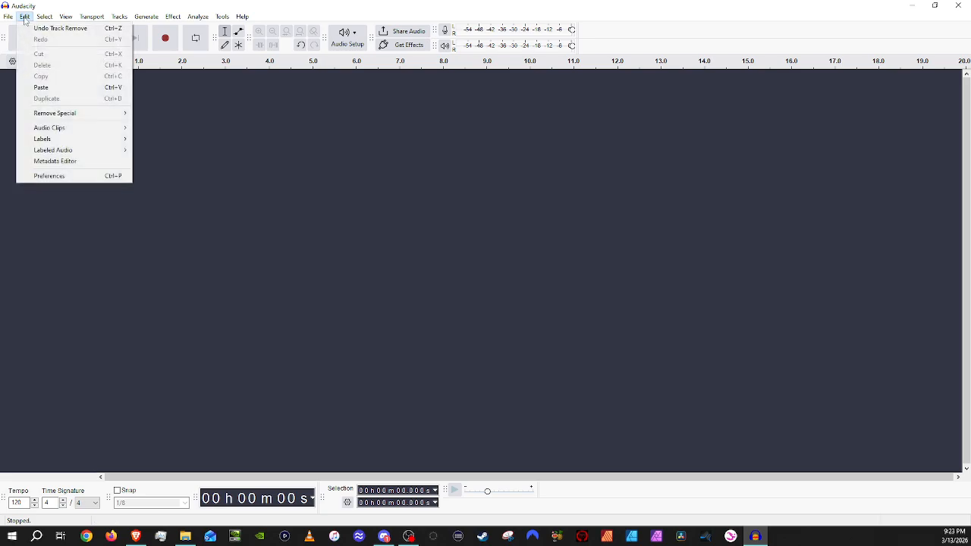
pyautogui.click(77, 178)
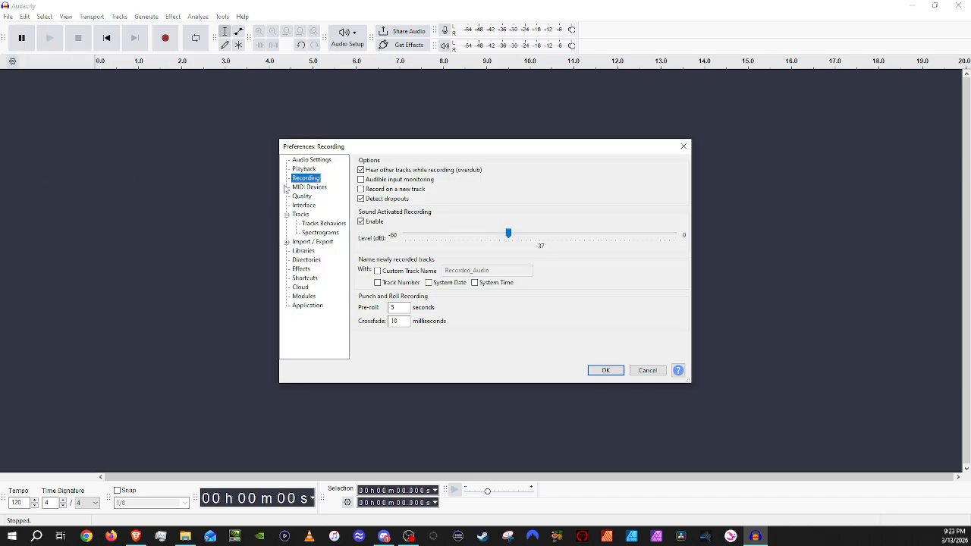
pyautogui.click(309, 160)
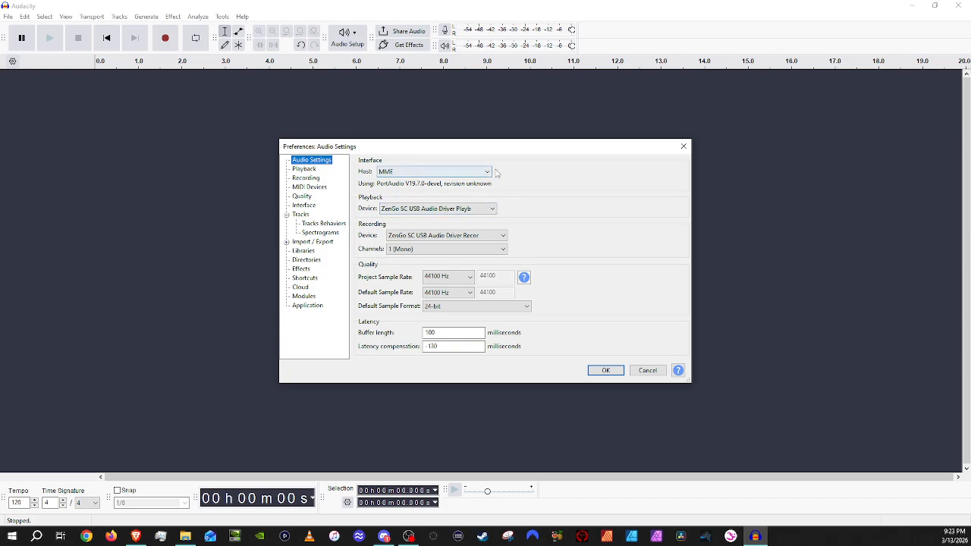
pyautogui.click(427, 172)
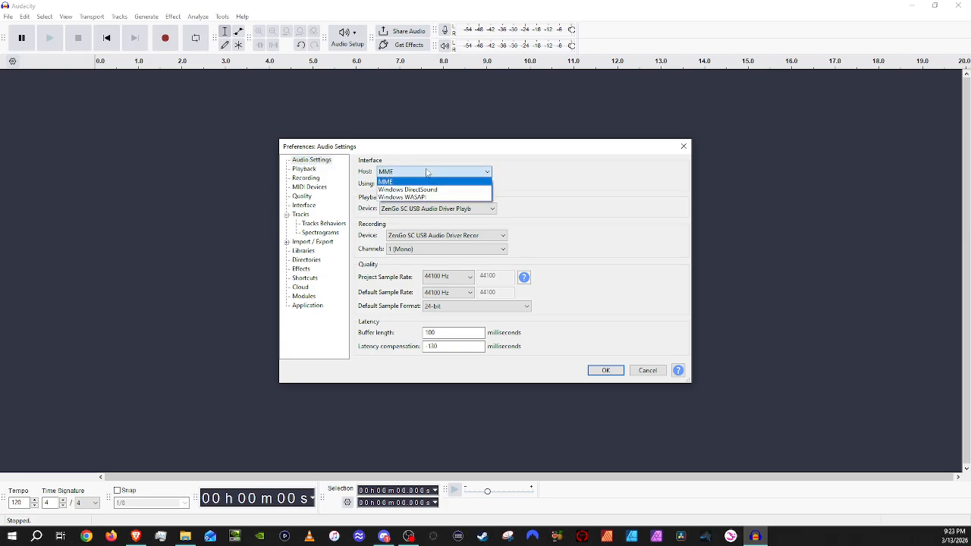
pyautogui.click(540, 172)
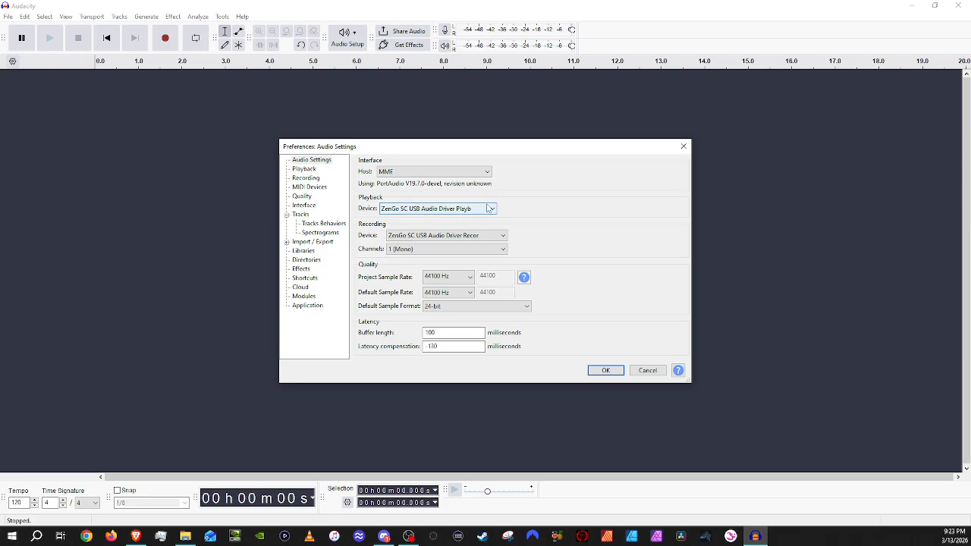
pyautogui.click(423, 209)
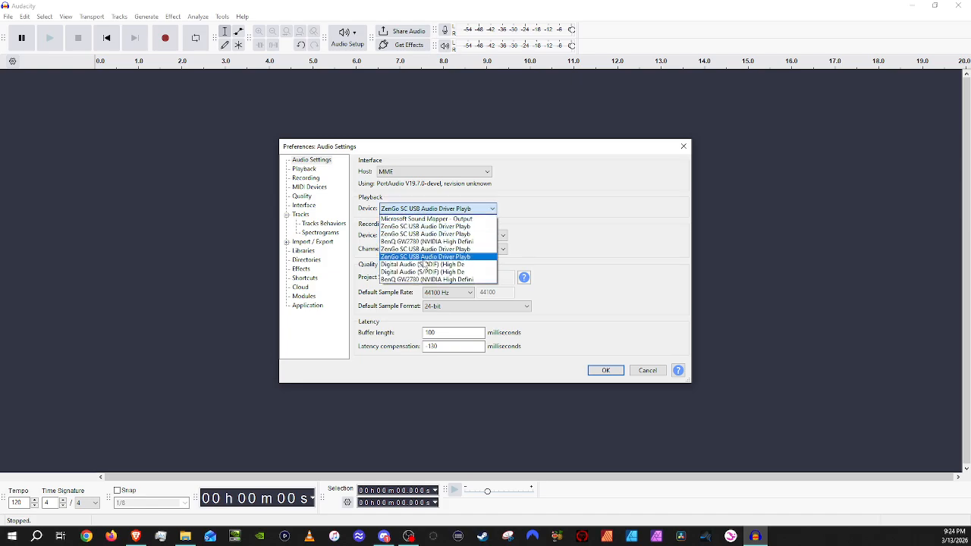
pyautogui.click(501, 224)
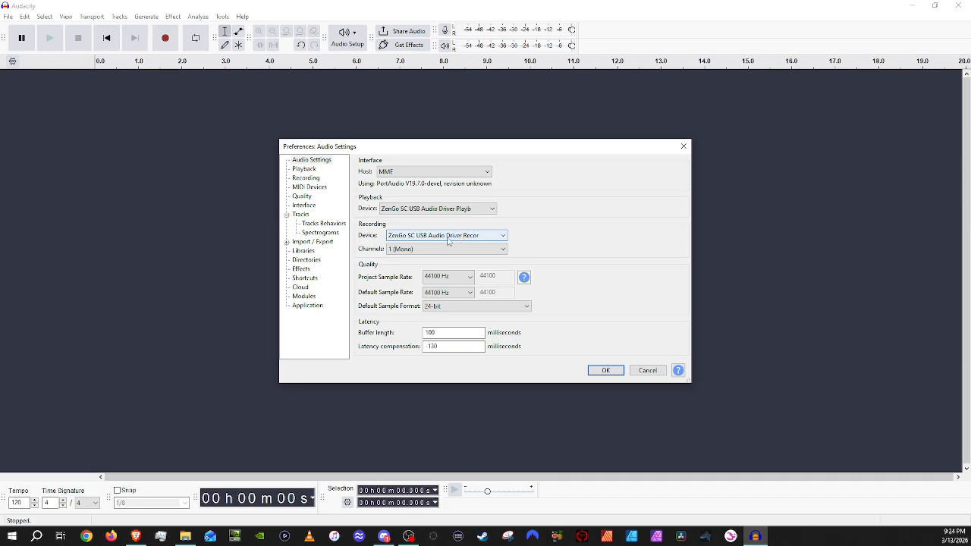
# Keep the recording channels at 1 (Mono) and choose 24-bit as the default sample format
pyautogui.click(405, 253)
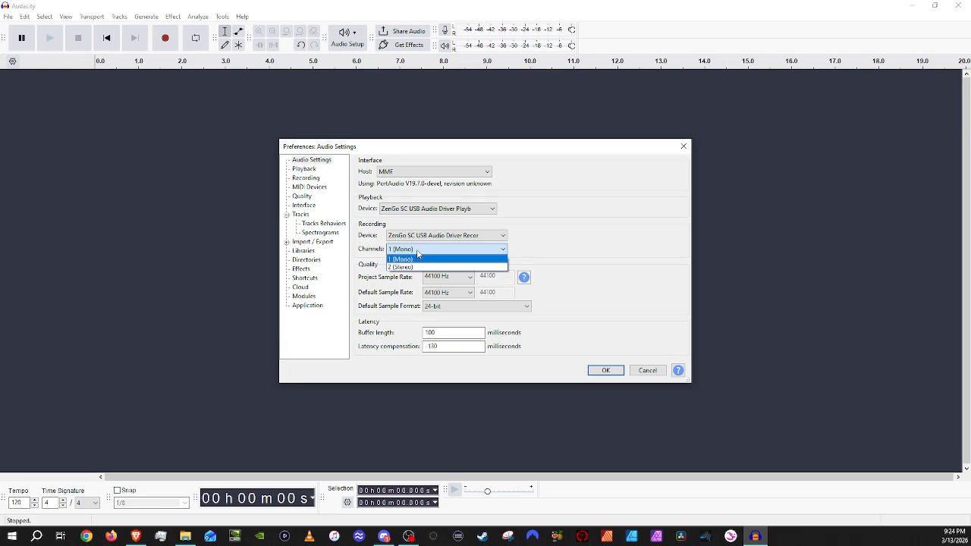
pyautogui.click(418, 252)
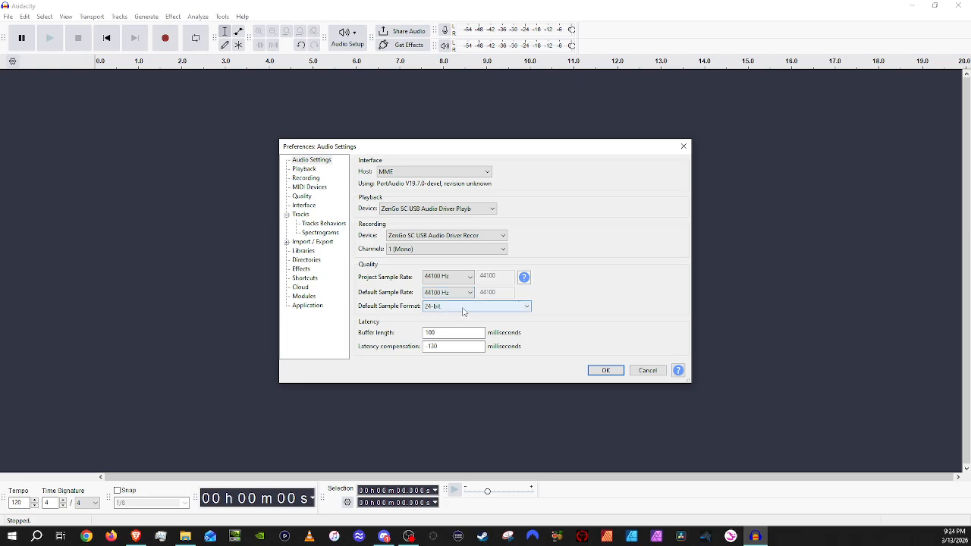
pyautogui.click(495, 307)
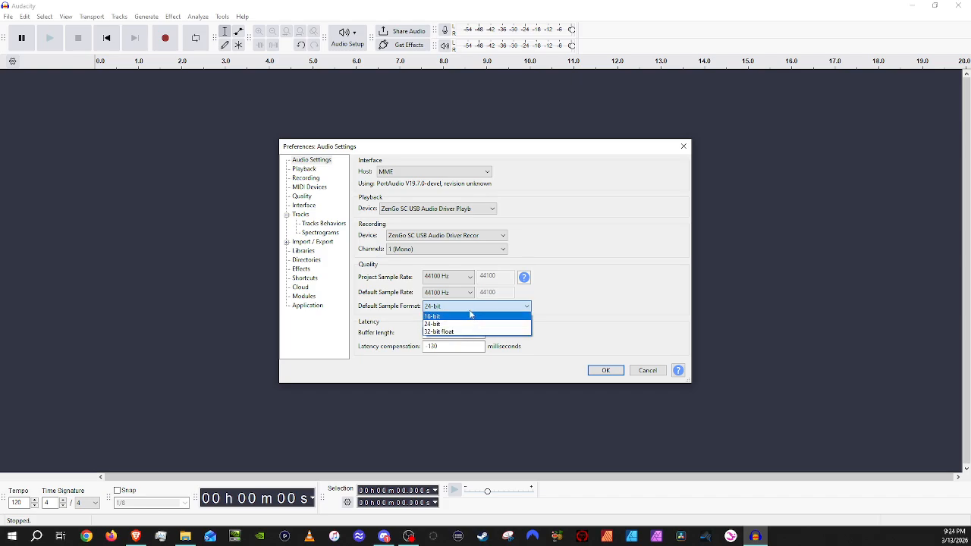
pyautogui.click(478, 324)
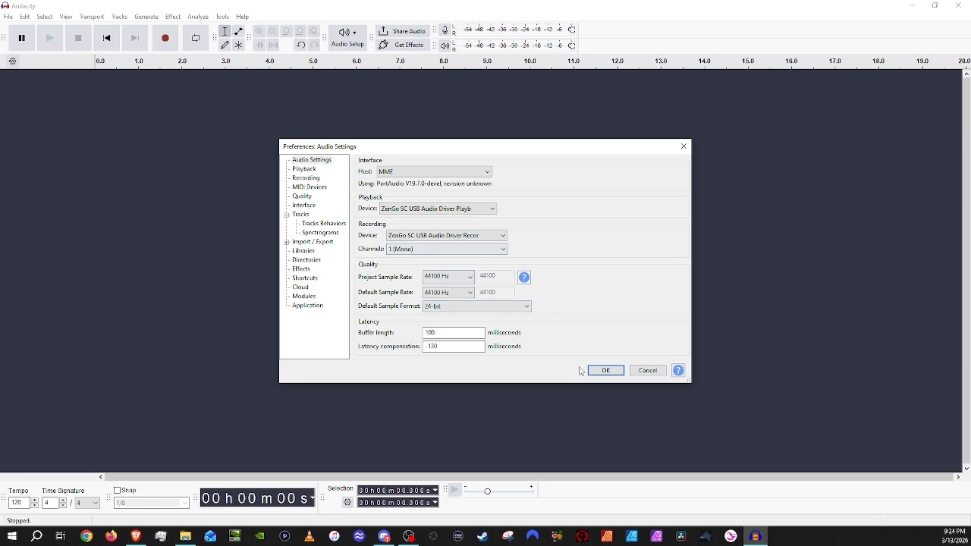
# Look over the playback preferences, disable sound activated recording in the recording preferences, and save the settings
pyautogui.click(306, 169)
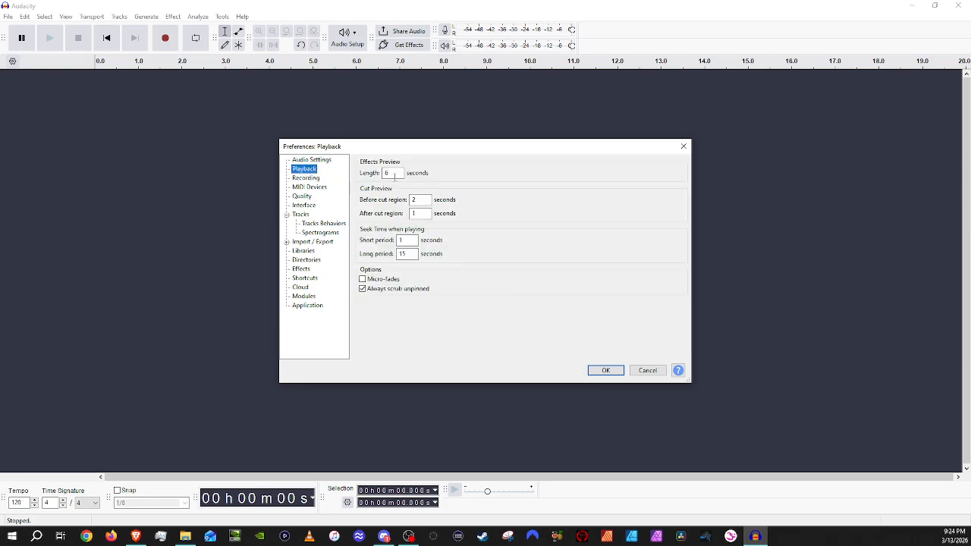
pyautogui.click(308, 179)
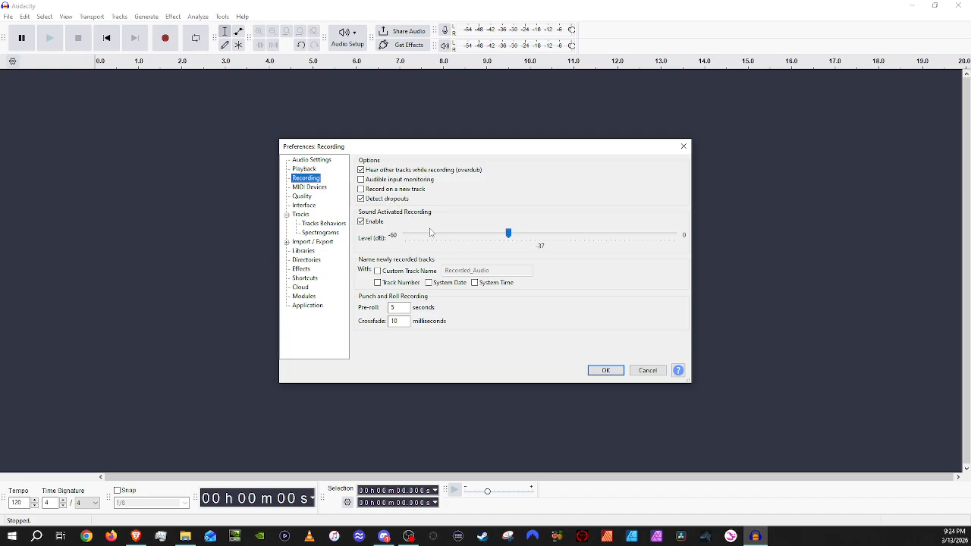
pyautogui.click(362, 223)
pyautogui.click(604, 371)
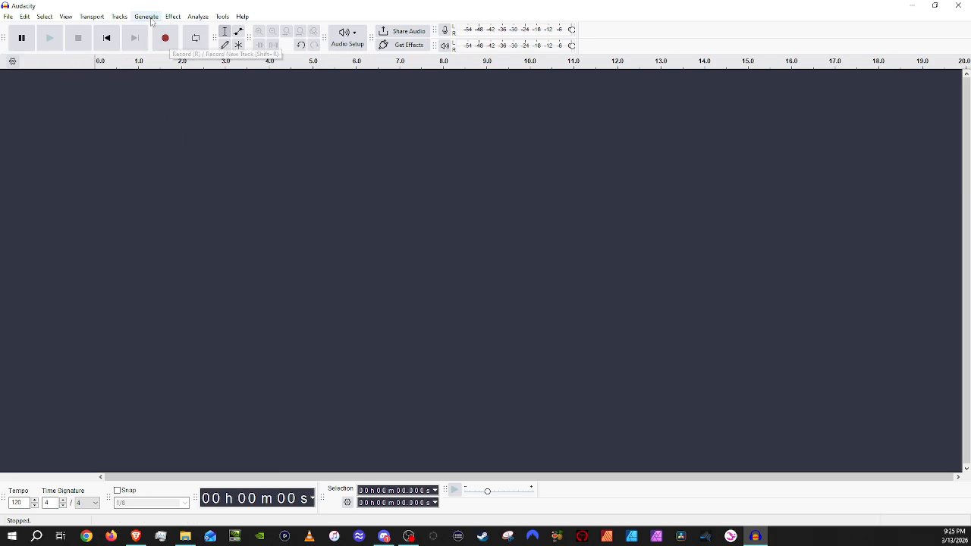
pyautogui.click(119, 16)
pyautogui.moveTo(195, 28)
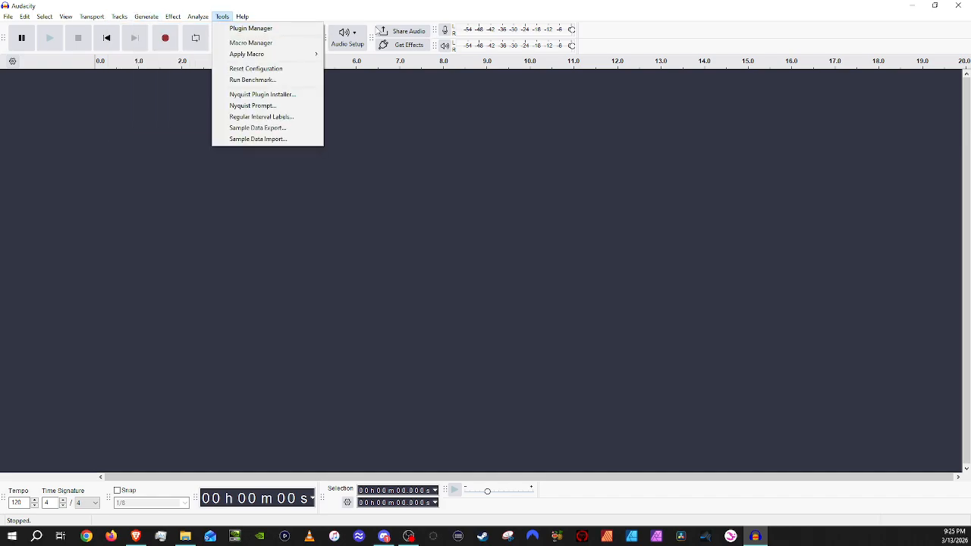
pyautogui.click(167, 238)
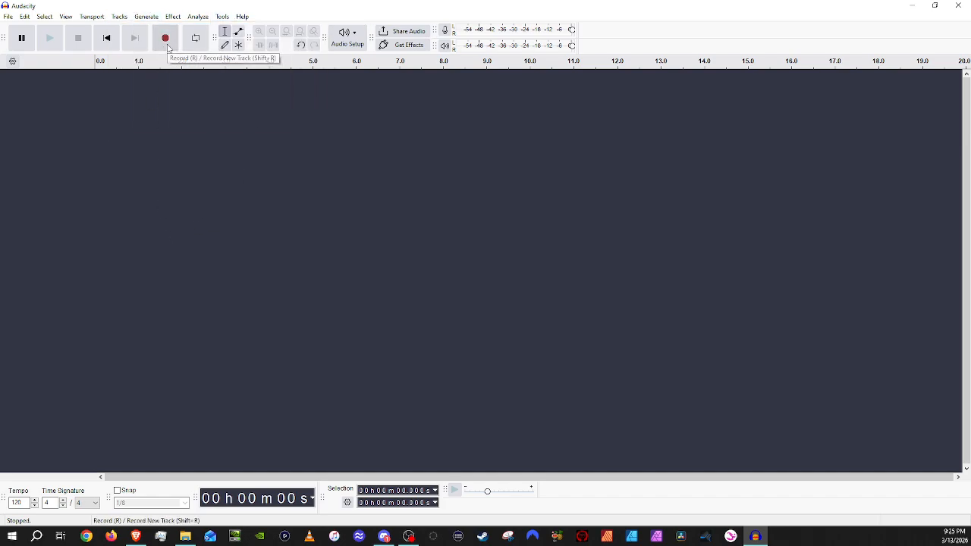
# Start recording a new mono audio track, pausing and resuming the recording twice
pyautogui.click(168, 41)
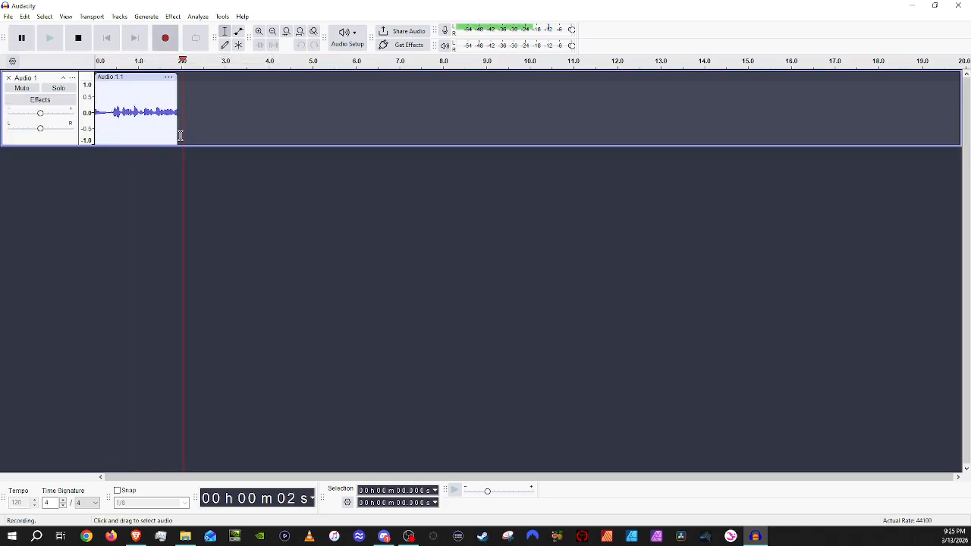
pyautogui.press('p')
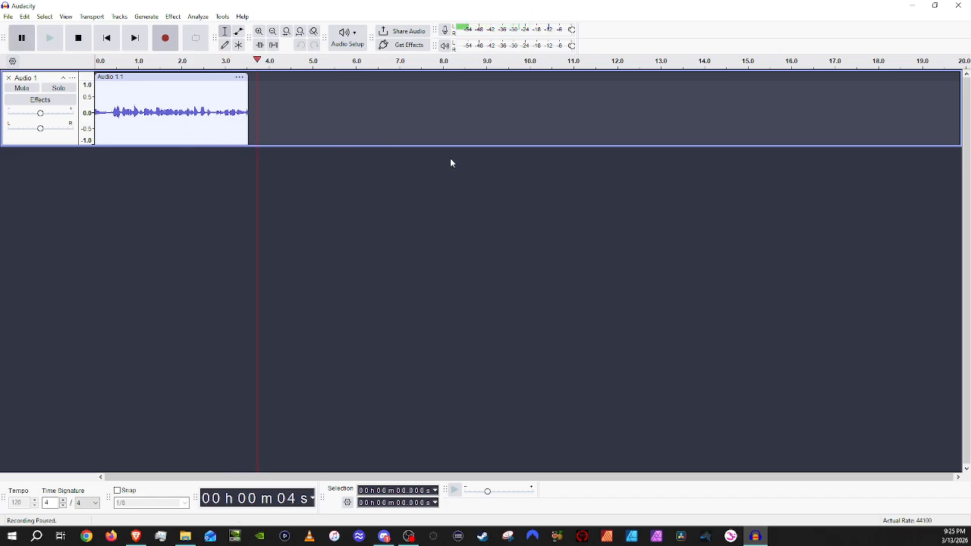
pyautogui.press('p')
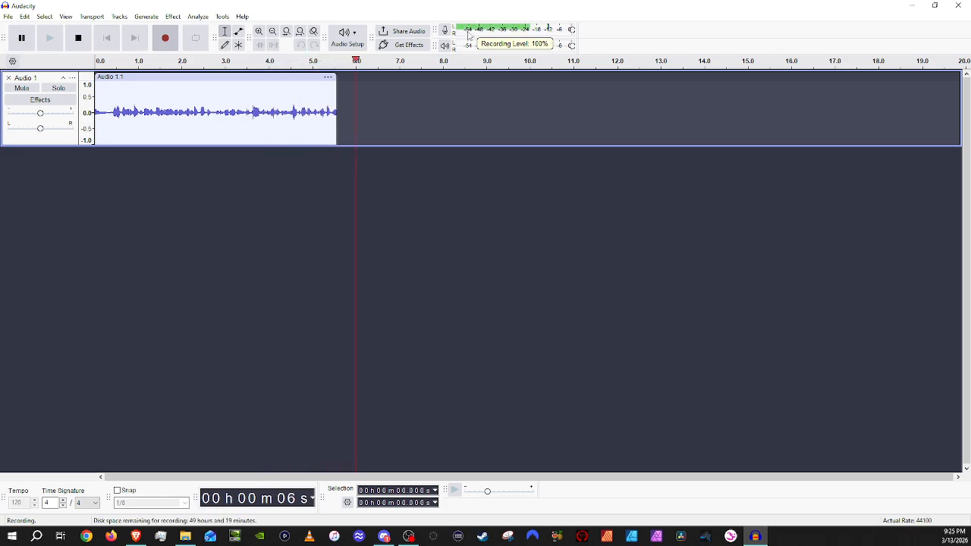
pyautogui.press('p')
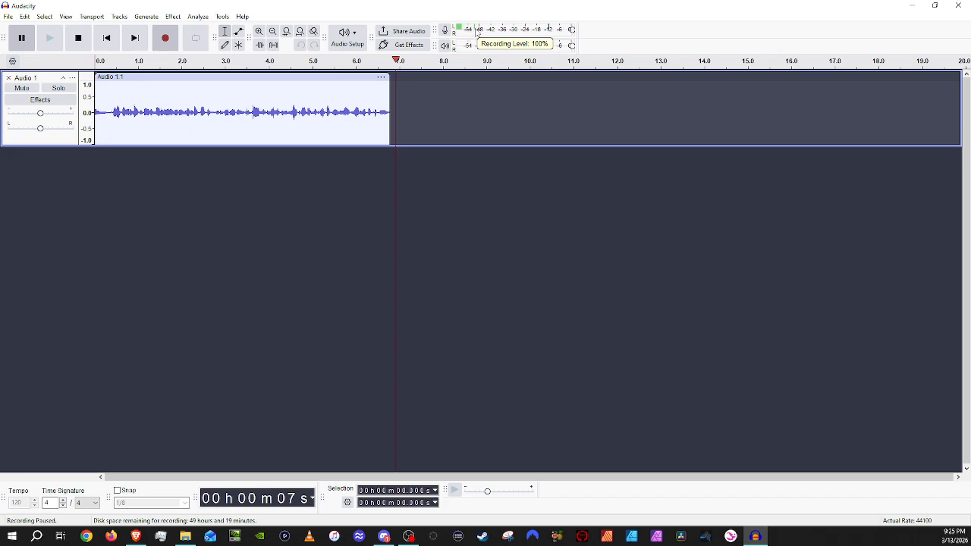
pyautogui.press('p')
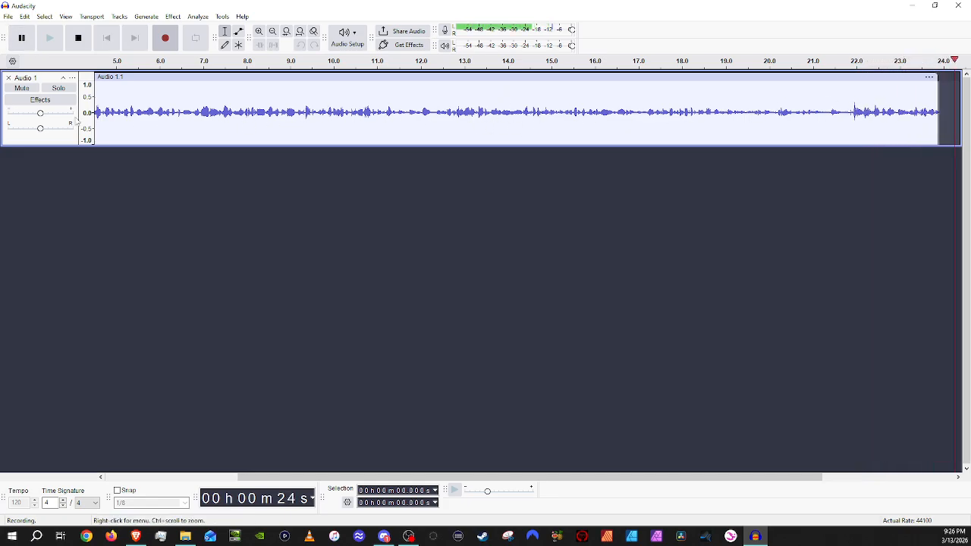
# Continue the same recording to about 35 seconds, repeatedly pausing and resuming it, and leave it paused
pyautogui.press('p')
pyautogui.press('p')
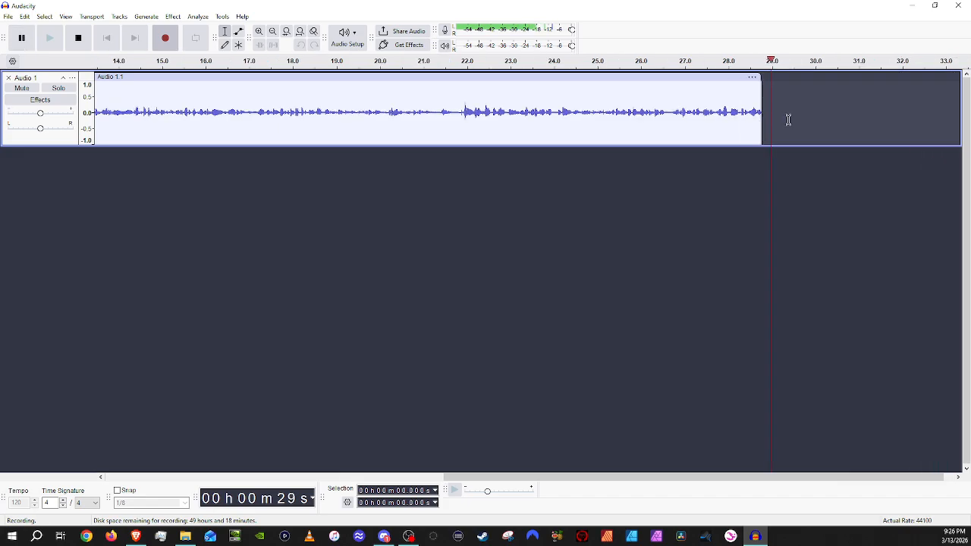
pyautogui.press('p')
pyautogui.press('p')
pyautogui.press('p')
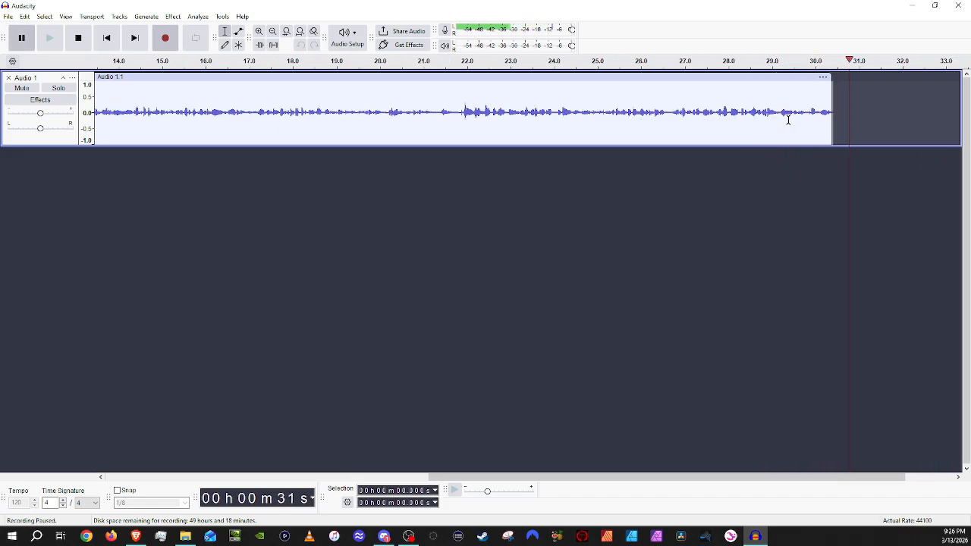
pyautogui.press('p')
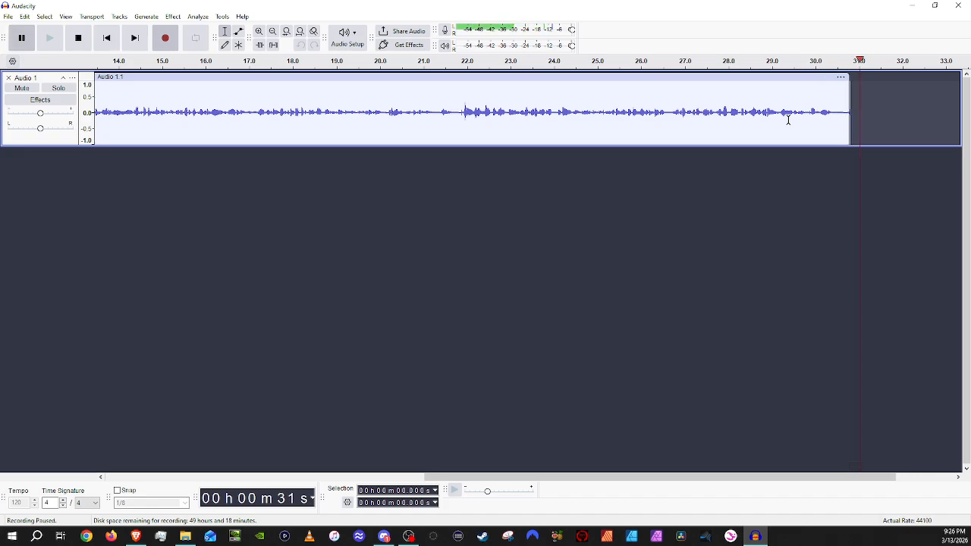
pyautogui.press('p')
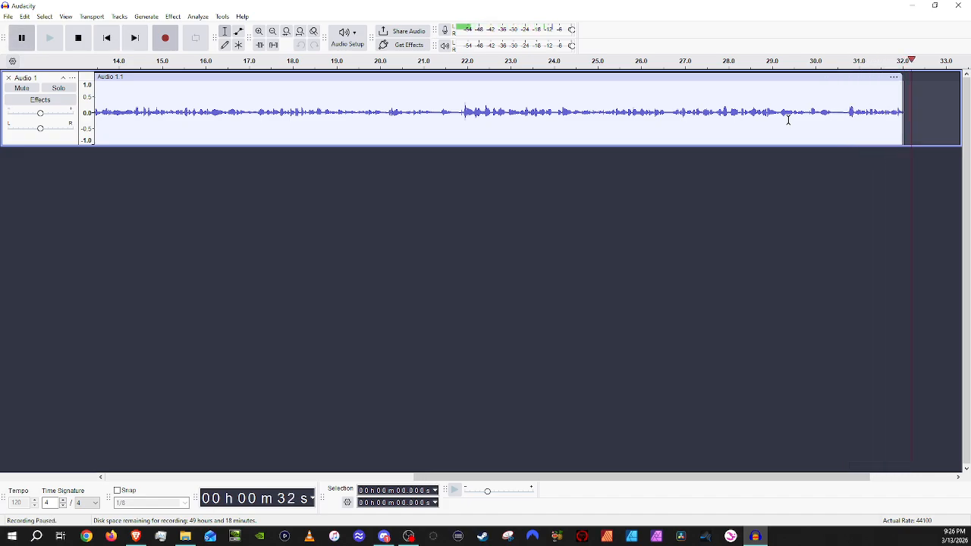
pyautogui.press('p')
pyautogui.press('p')
pyautogui.press('p')
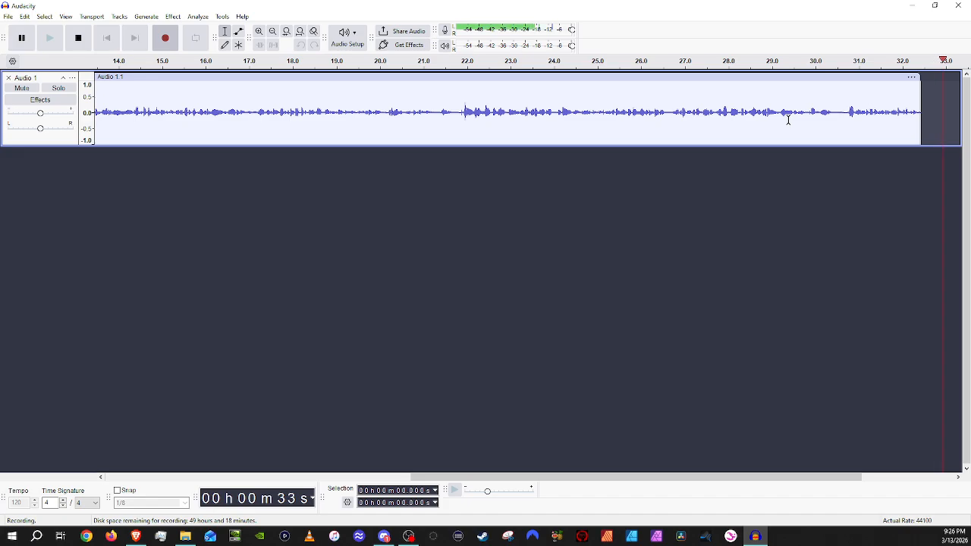
pyautogui.press('p')
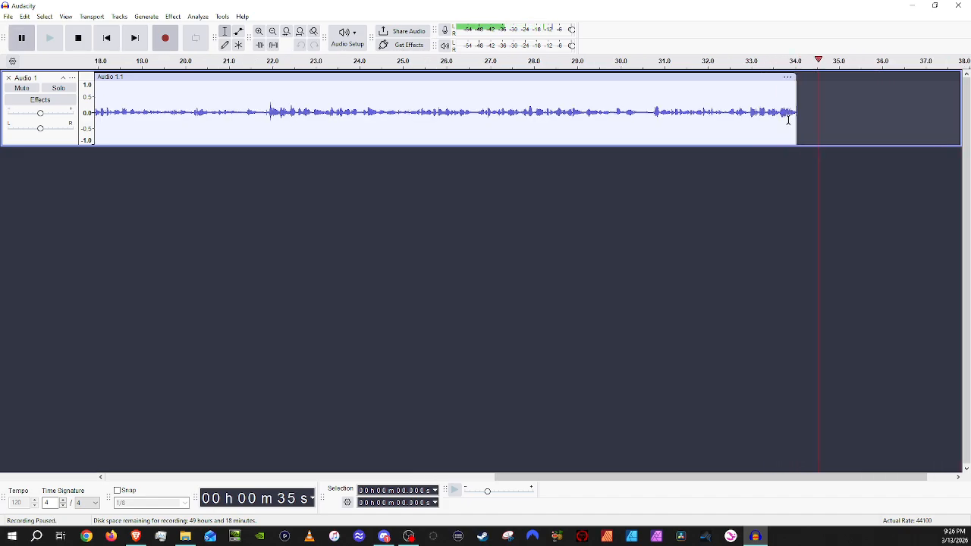
# Continue the same recording to about 1 minute 15 seconds, repeatedly pausing and resuming it, and stop the recording
pyautogui.press('p')
pyautogui.press('p')
pyautogui.press('p')
pyautogui.press('p')
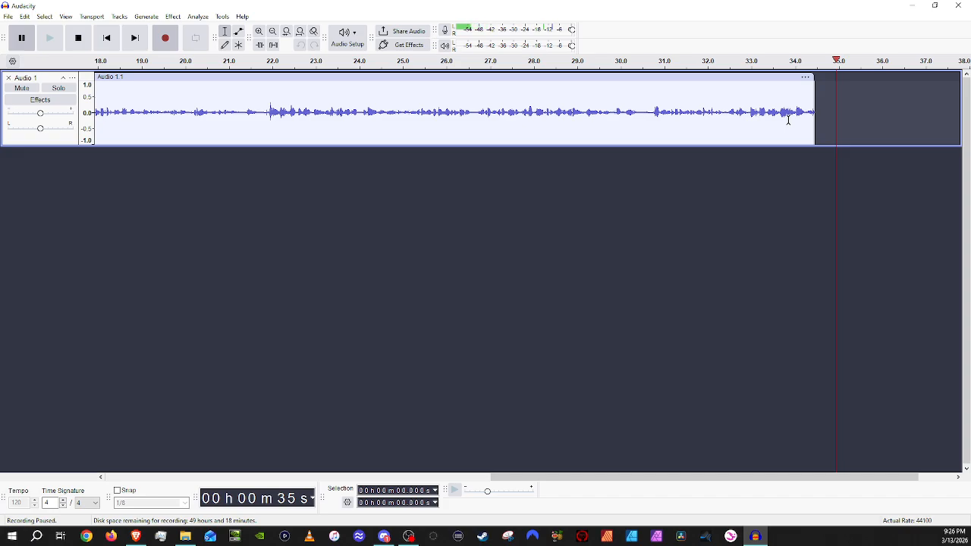
pyautogui.press('p')
pyautogui.press('p')
pyautogui.press('p')
pyautogui.press('p')
pyautogui.press('p')
pyautogui.press('p')
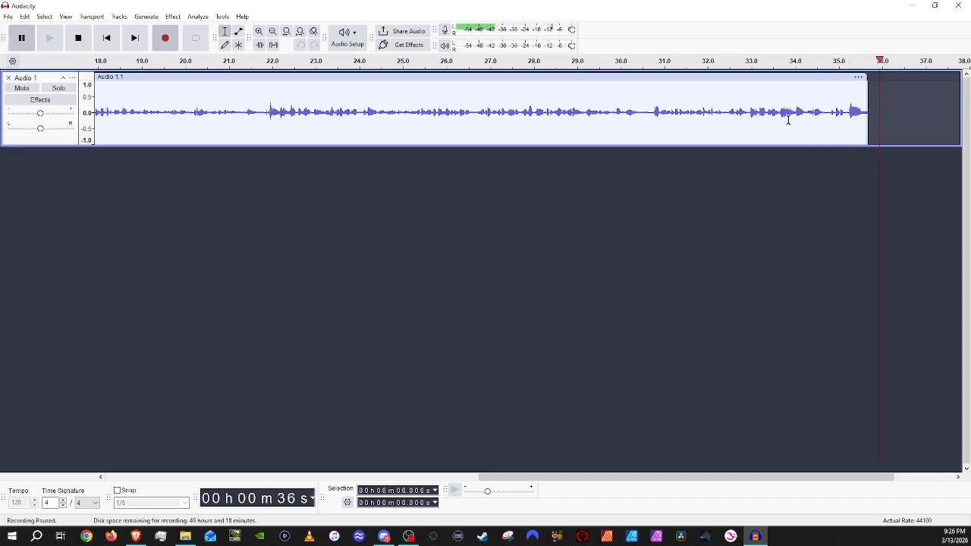
pyautogui.press('p')
pyautogui.press('p')
pyautogui.press('p')
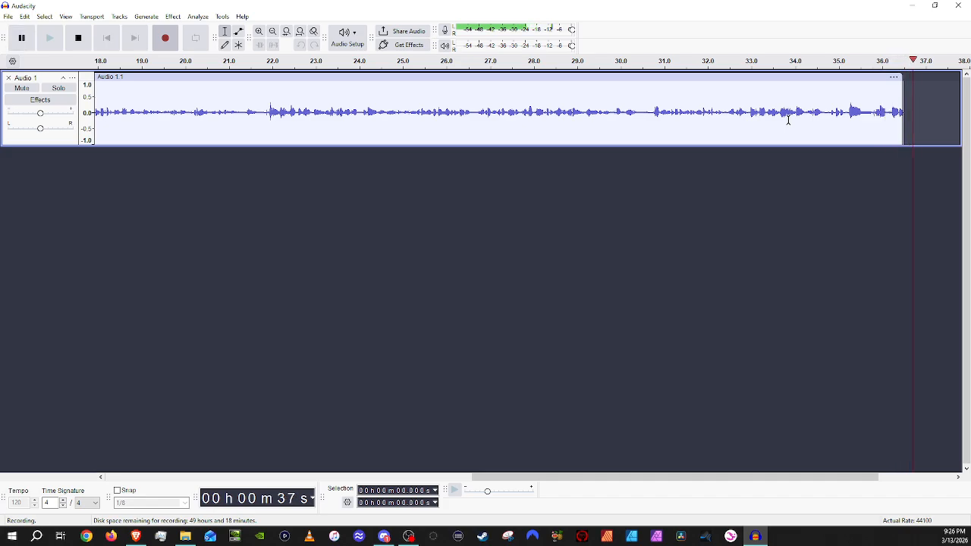
pyautogui.press('p')
pyautogui.press('p')
pyautogui.press('p')
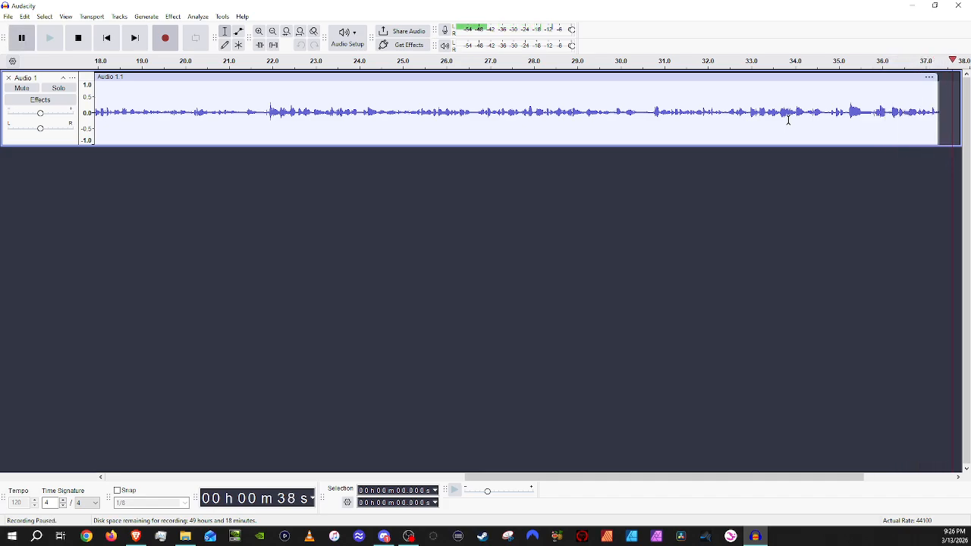
pyautogui.press('p')
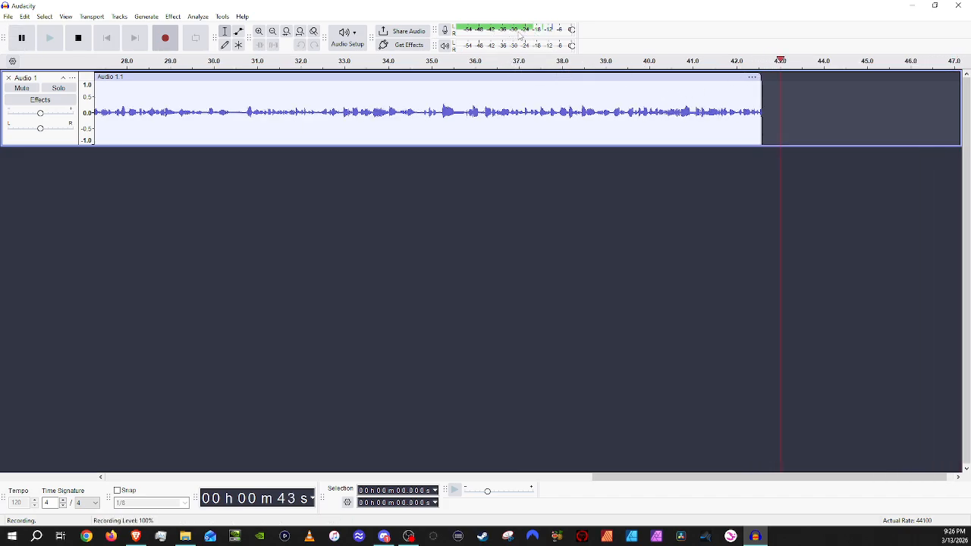
pyautogui.press('p')
pyautogui.press('p')
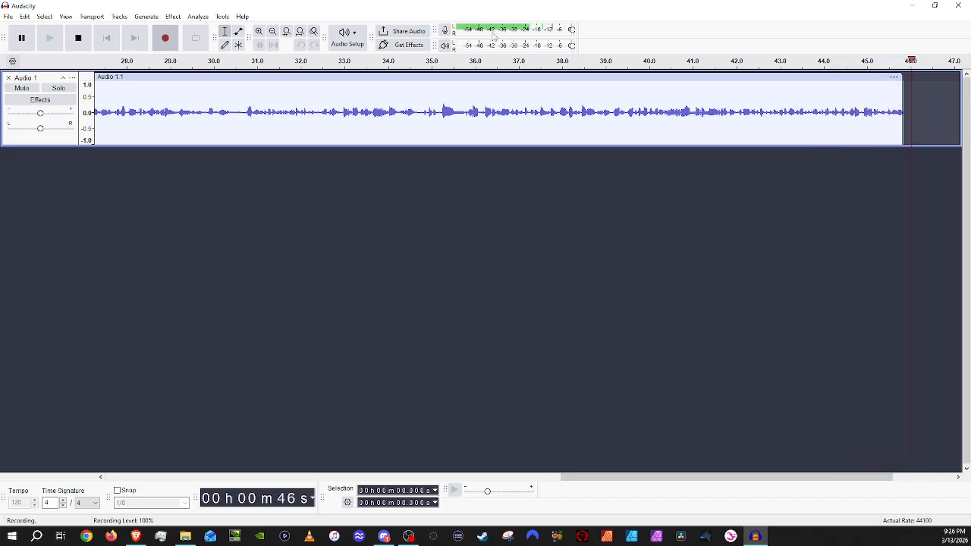
pyautogui.press('p')
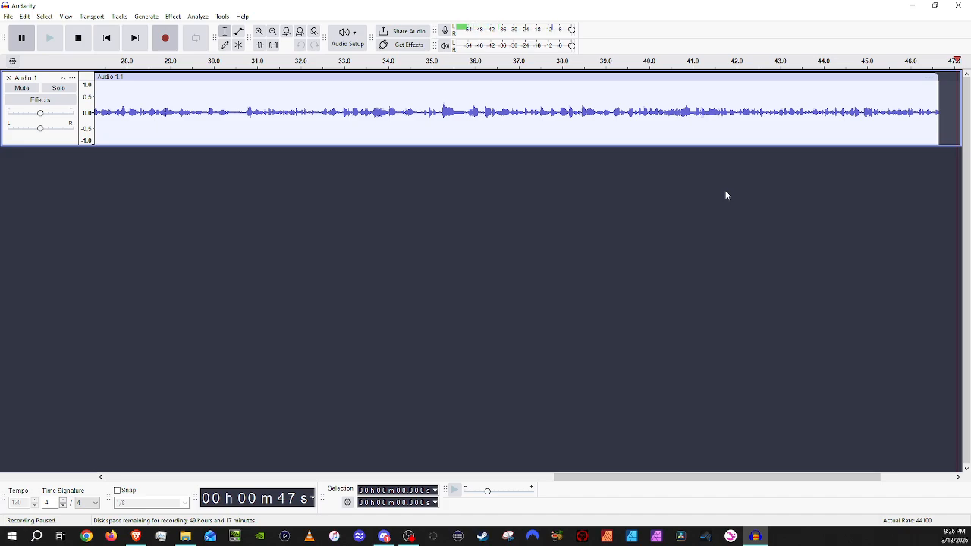
pyautogui.press('p')
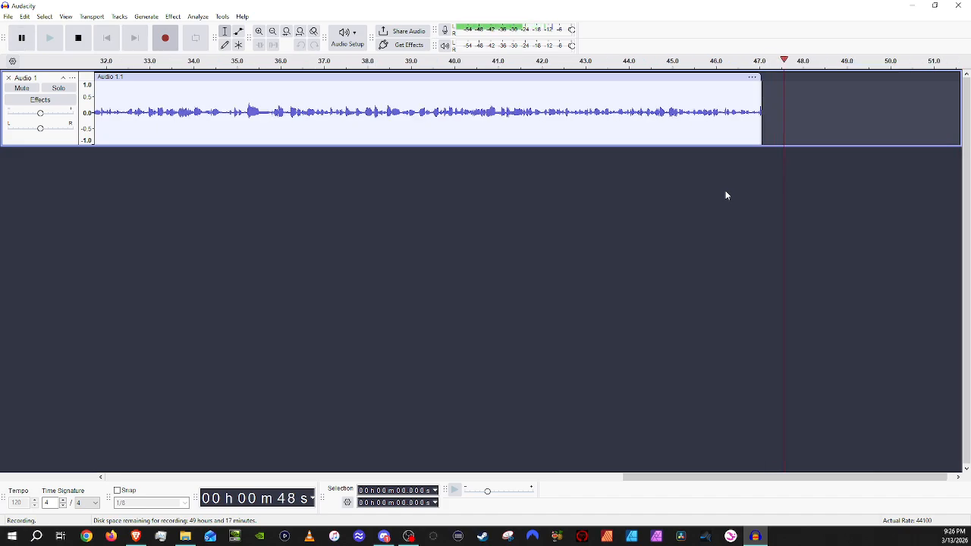
pyautogui.press('p')
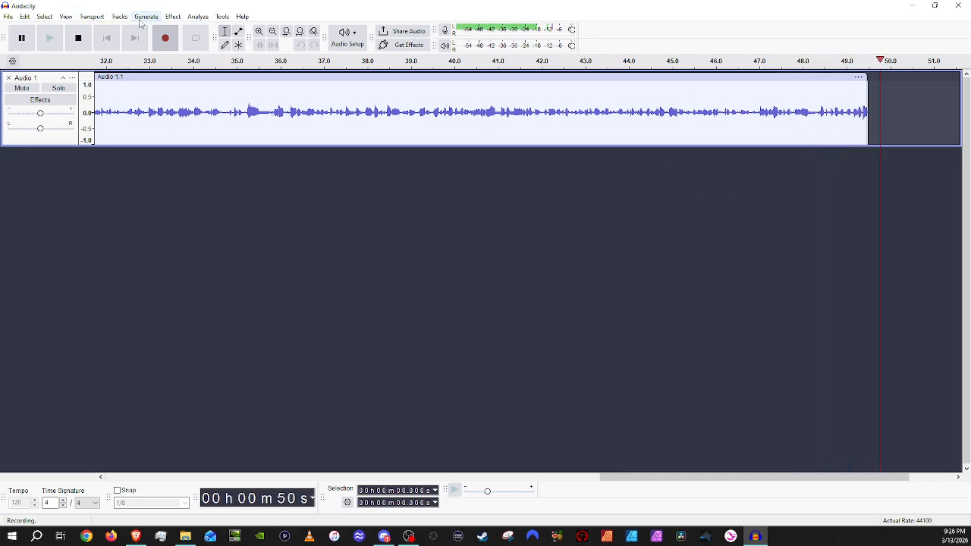
pyautogui.press('p')
pyautogui.press('p')
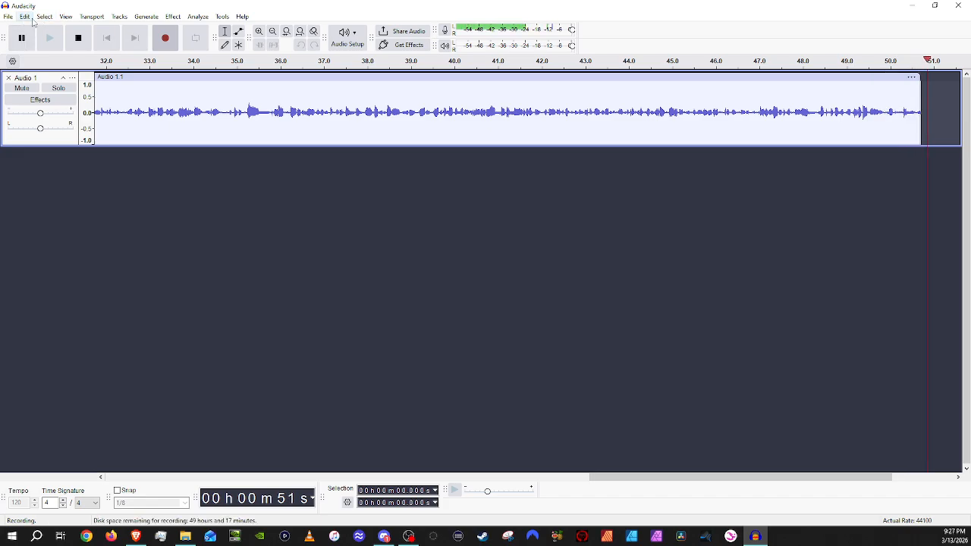
pyautogui.press('p')
pyautogui.press('p')
pyautogui.press('p')
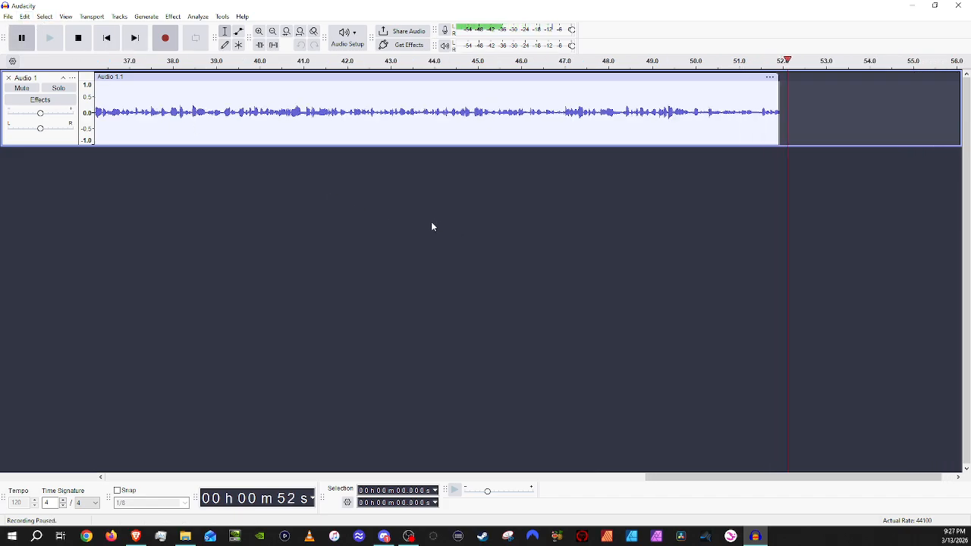
pyautogui.press('p')
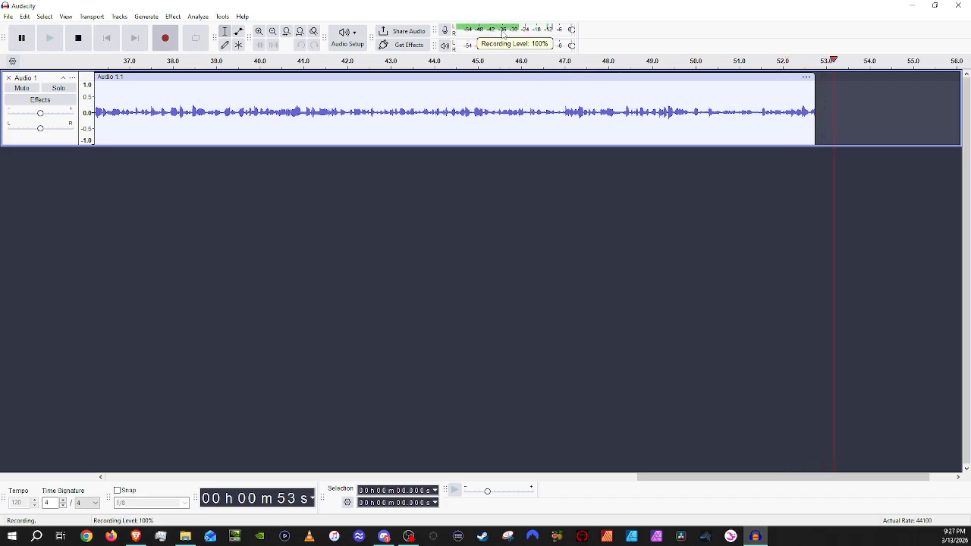
pyautogui.press('p')
pyautogui.press('p')
pyautogui.press('p')
pyautogui.press('p')
pyautogui.press('p')
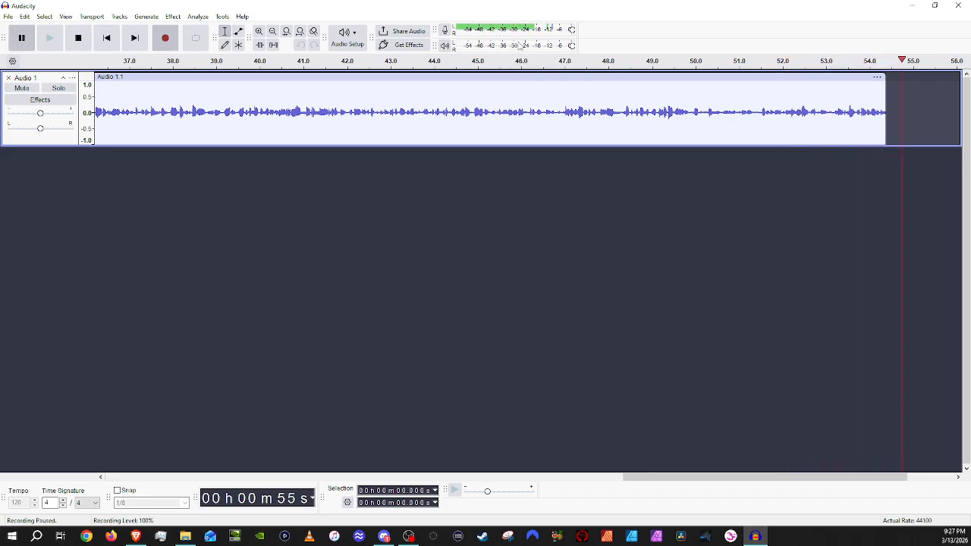
pyautogui.press('p')
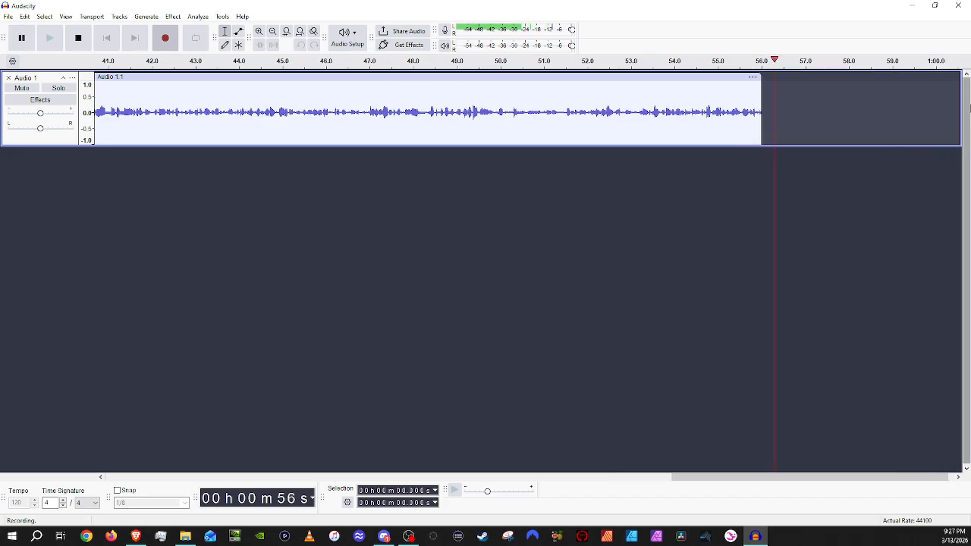
pyautogui.press('p')
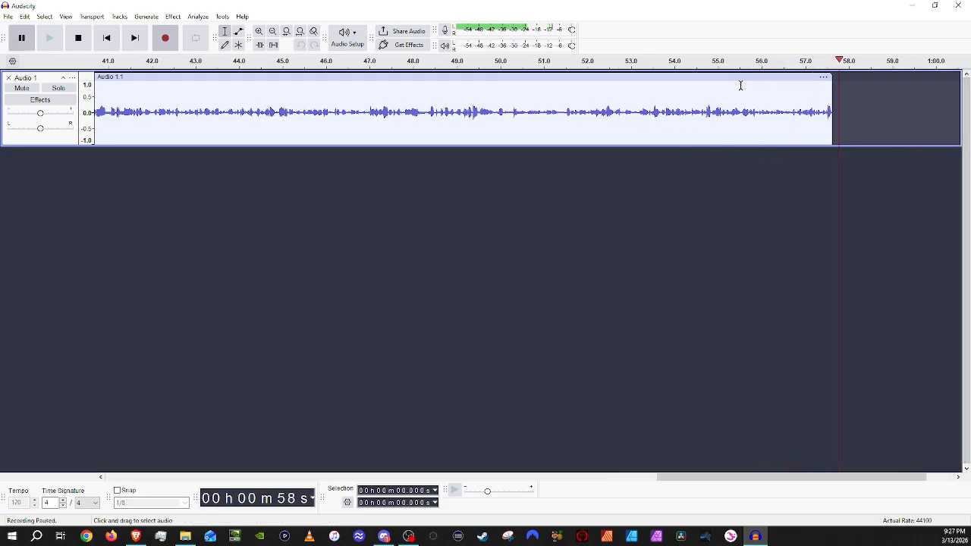
pyautogui.press('p')
pyautogui.press('p')
pyautogui.press('p')
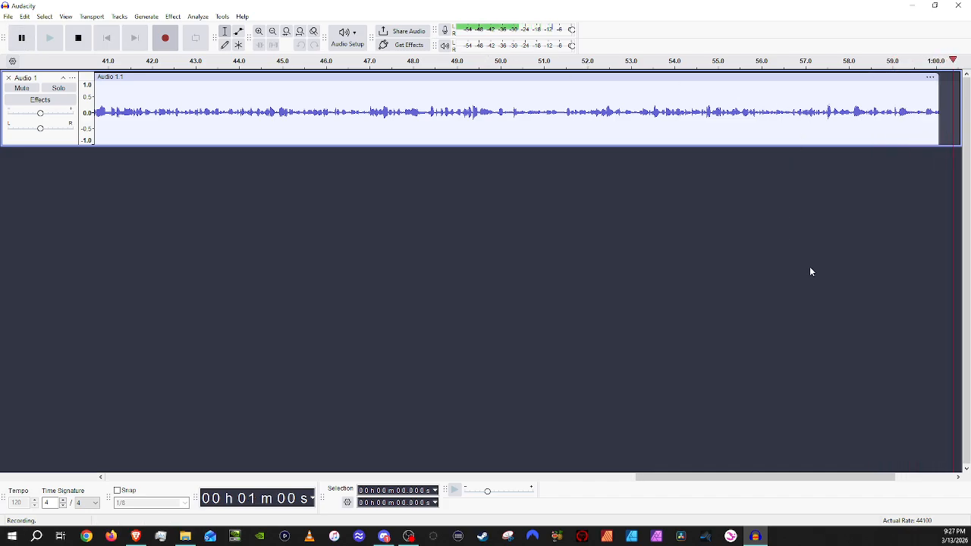
pyautogui.press('p')
pyautogui.press('p')
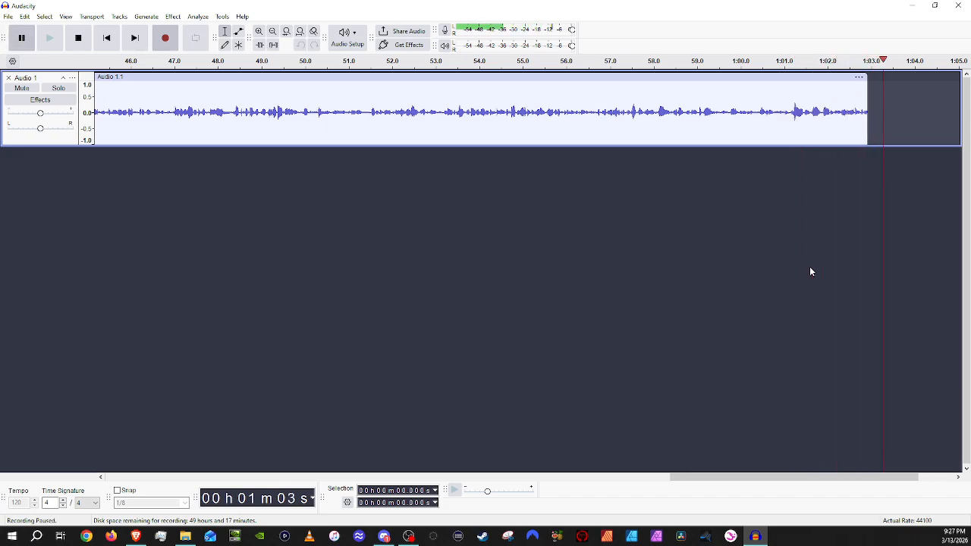
pyautogui.press('p')
pyautogui.press('p')
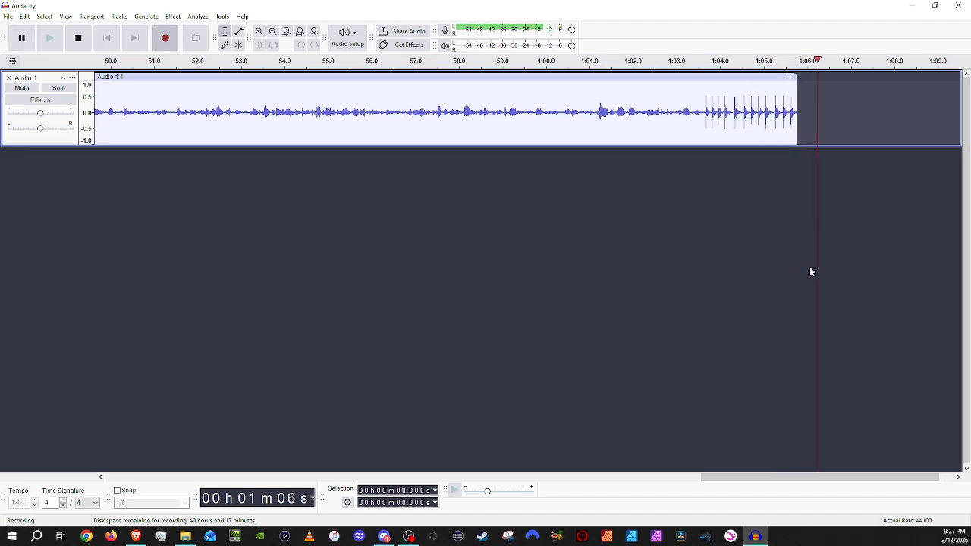
pyautogui.press('p')
pyautogui.press('p')
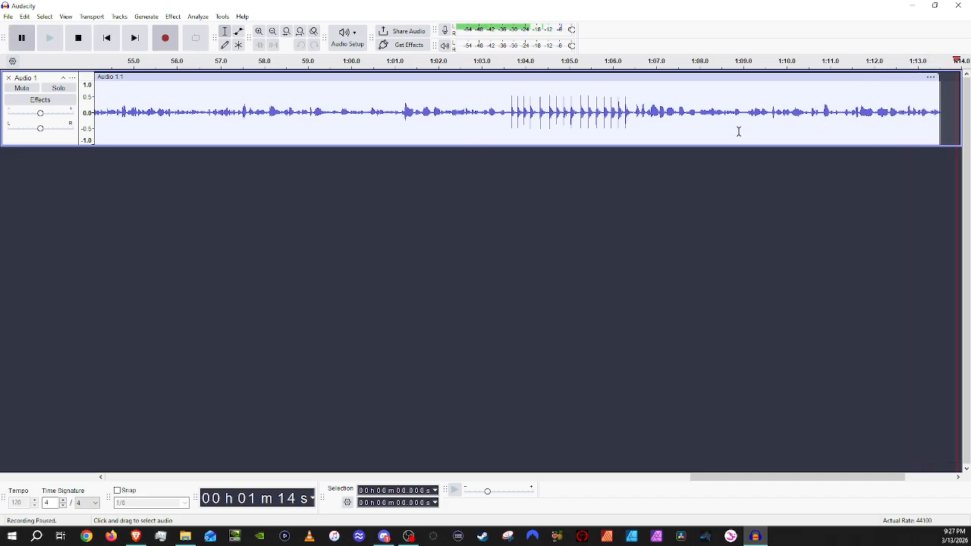
pyautogui.press('p')
pyautogui.press('p')
pyautogui.press('p')
pyautogui.press('p')
pyautogui.press('p')
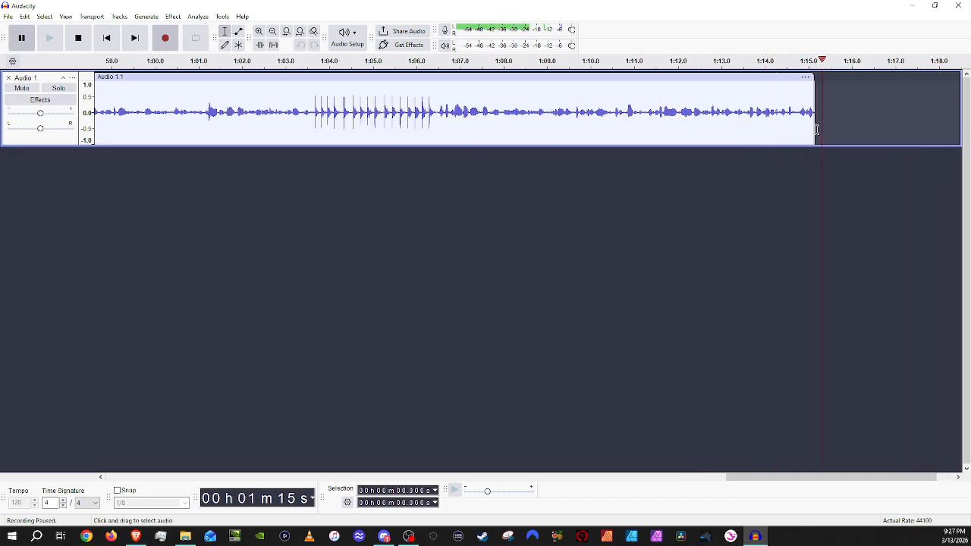
pyautogui.click(78, 38)
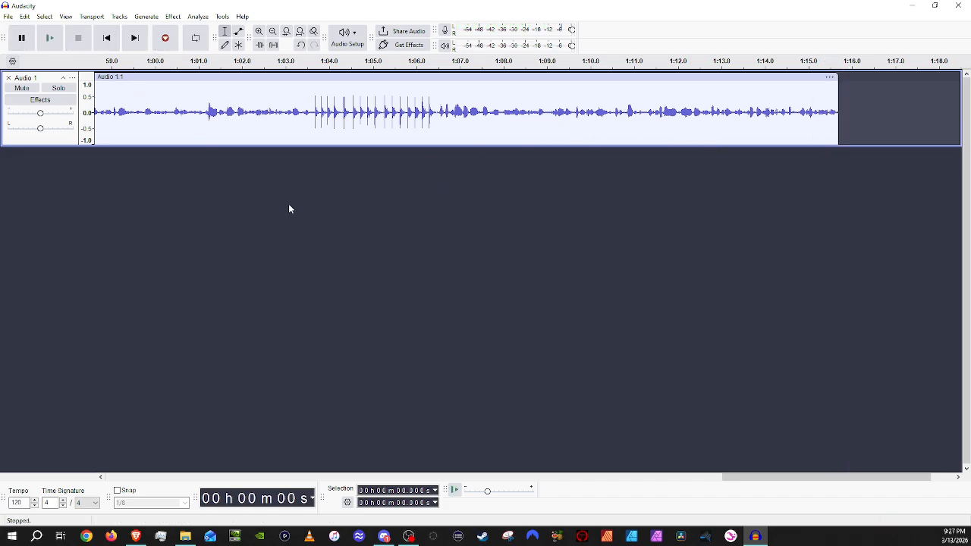
# Examine the row of sharp spikes between about 1:03 and 1:06 in the recorded waveform, including the first spike up close
pyautogui.hscroll(5, 290, 194)
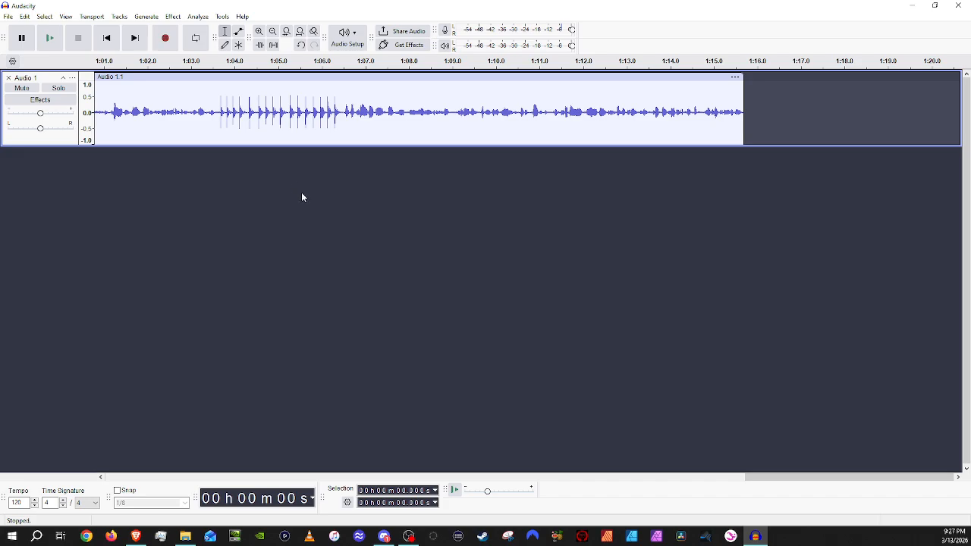
pyautogui.scroll(-3, 302, 192)
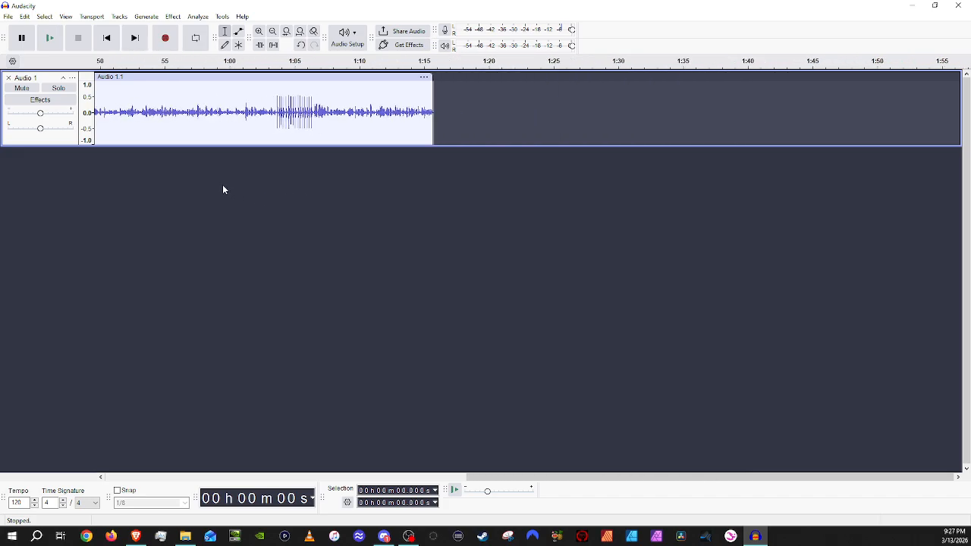
pyautogui.scroll(1, 222, 190)
pyautogui.scroll(-2, 222, 190)
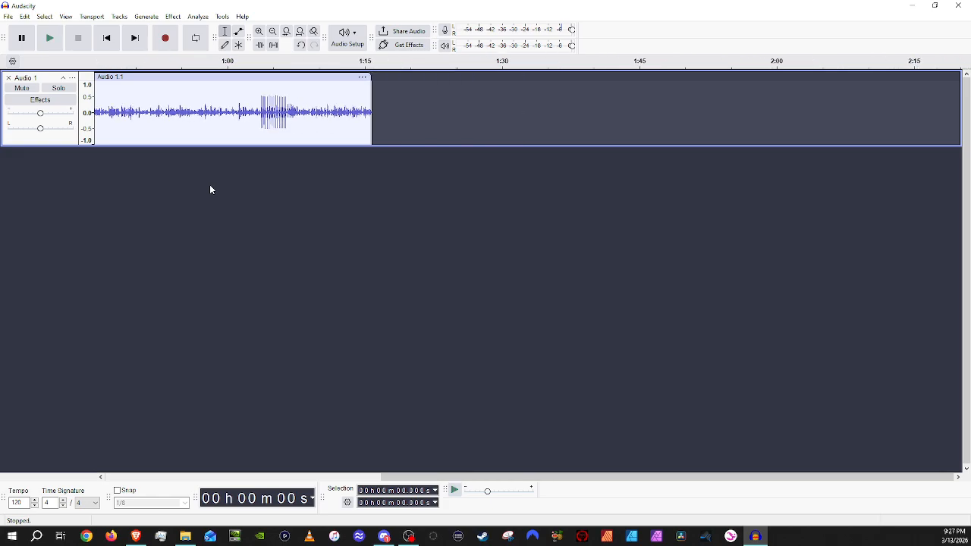
pyautogui.scroll(4, 204, 188)
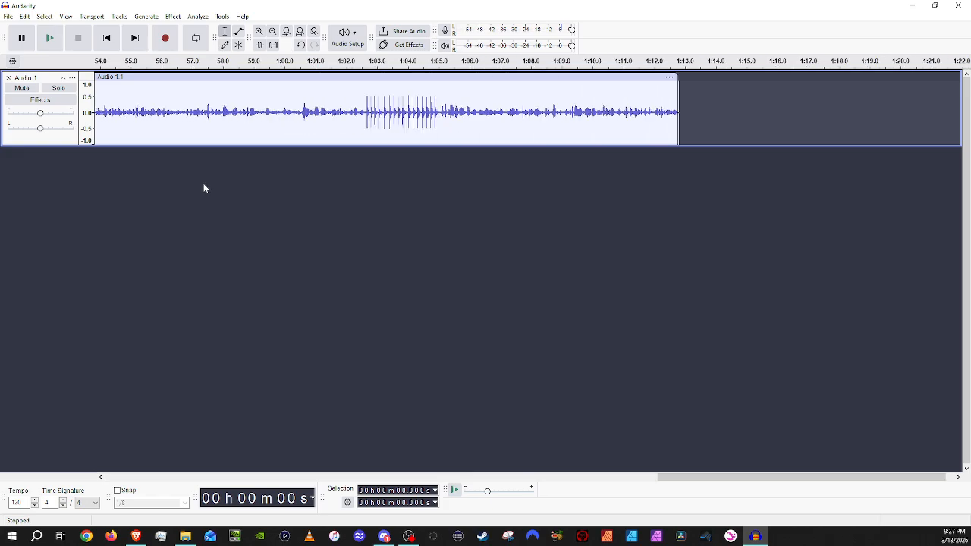
pyautogui.scroll(2, 652, 98)
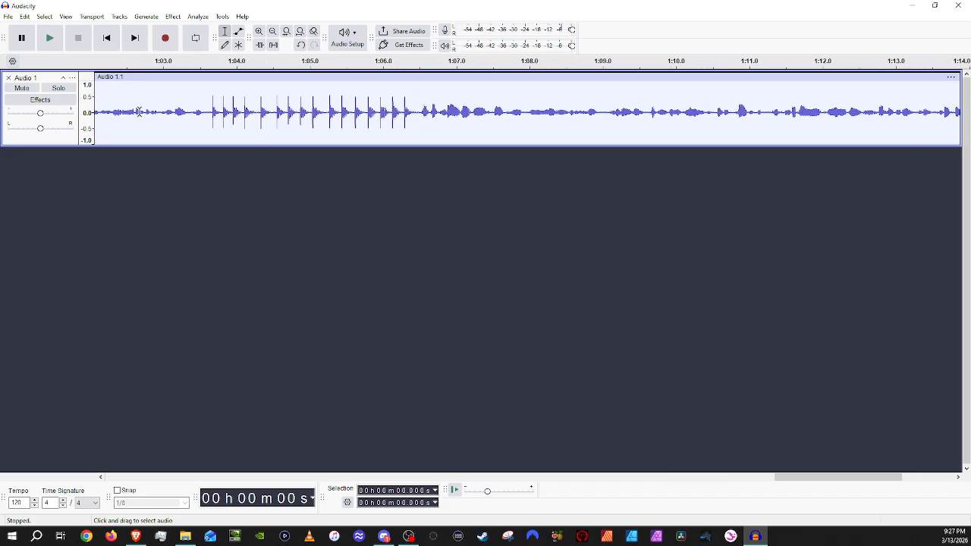
pyautogui.scroll(3, 129, 114)
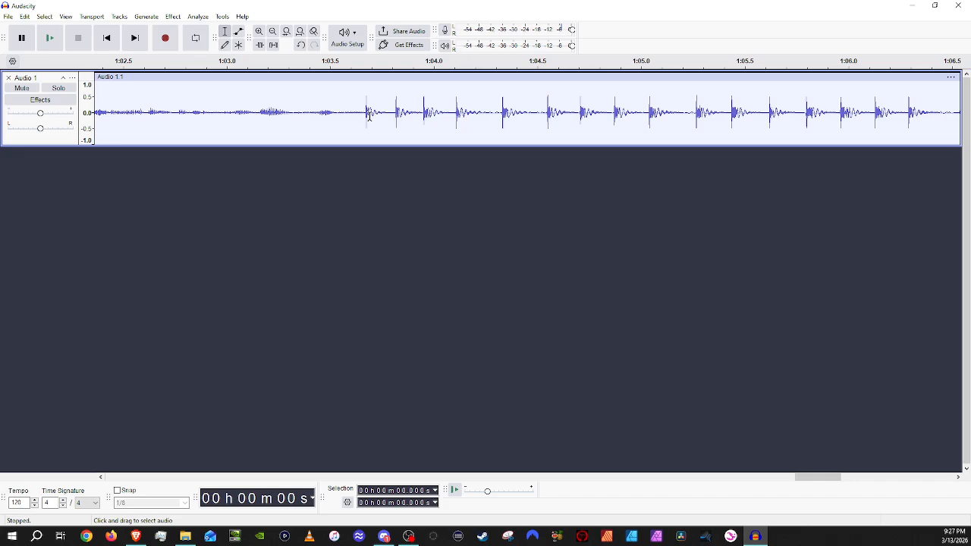
pyautogui.scroll(5, 368, 114)
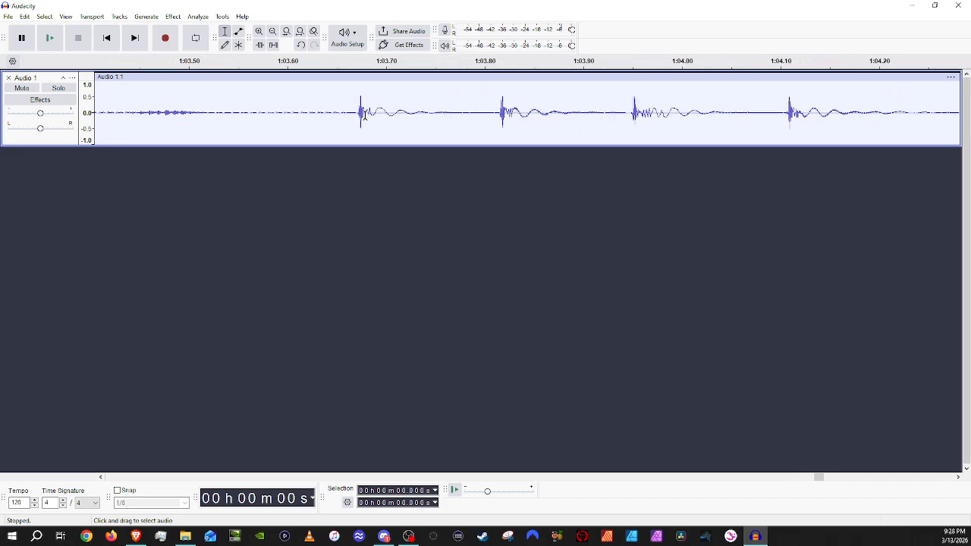
pyautogui.scroll(-5, 352, 114)
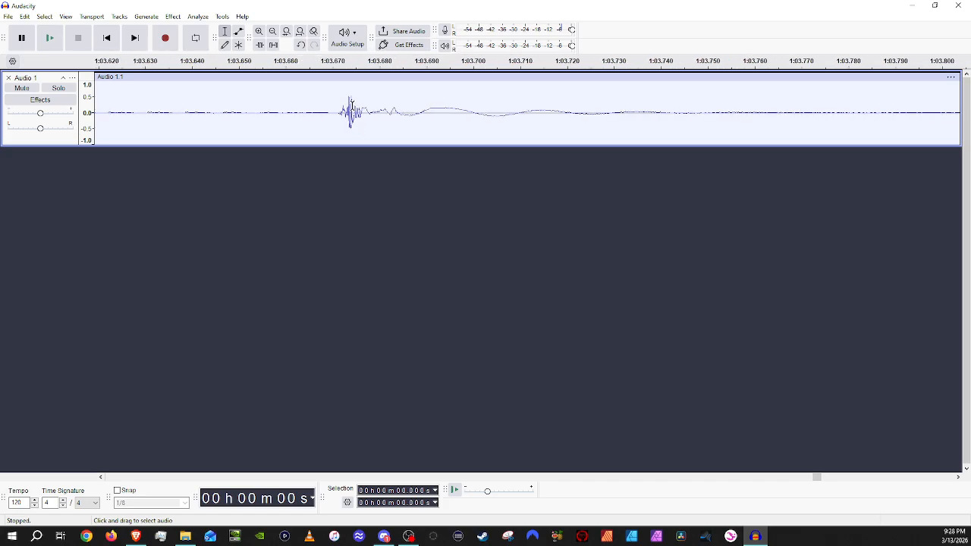
pyautogui.scroll(-1, 348, 114)
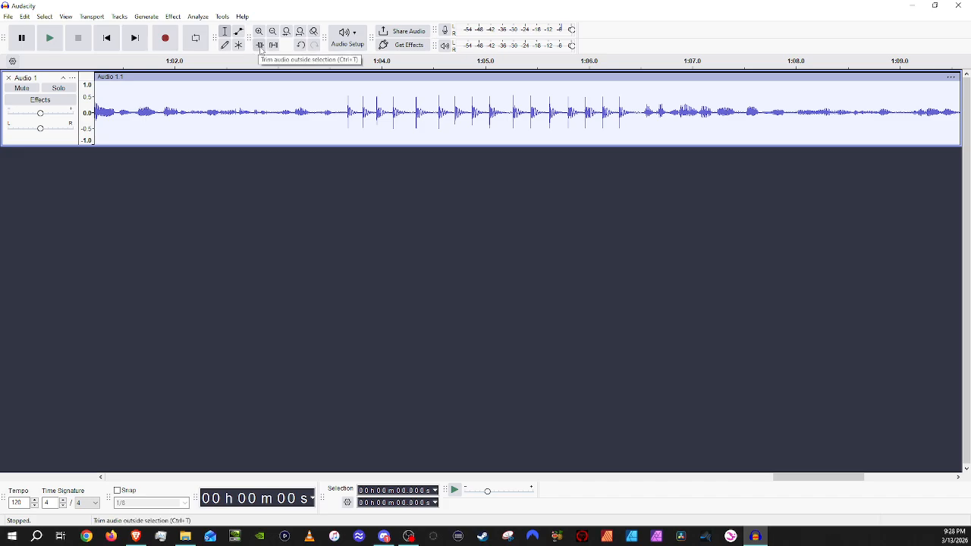
# Look over the entire recorded waveform from its start to its end
pyautogui.scroll(-5, 282, 125)
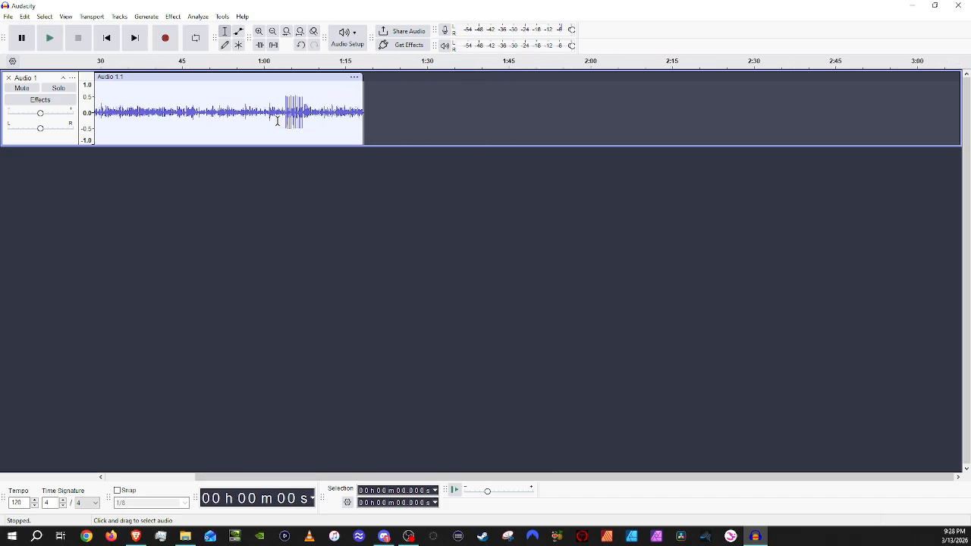
pyautogui.scroll(-3, 238, 113)
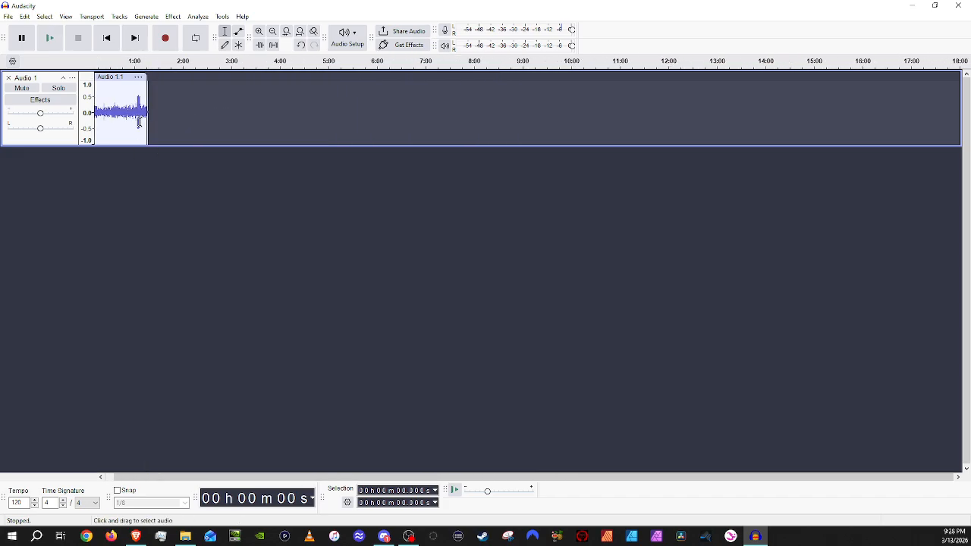
pyautogui.scroll(4, 120, 125)
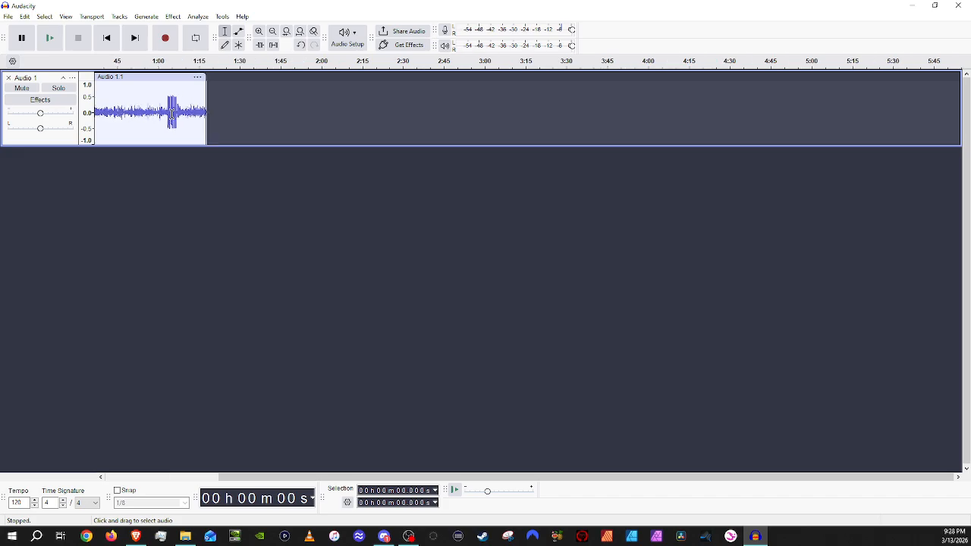
pyautogui.scroll(2, 173, 112)
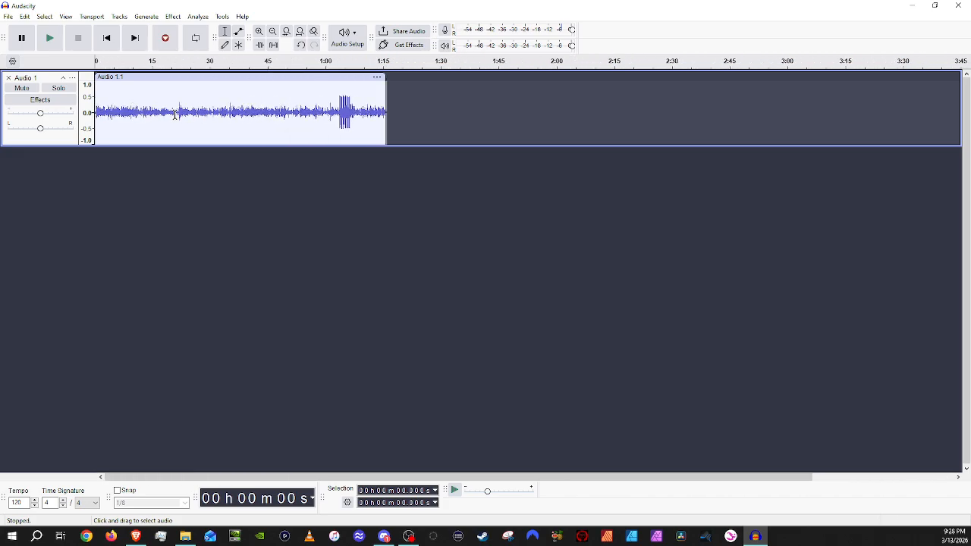
pyautogui.scroll(-2, 186, 116)
pyautogui.scroll(3, 191, 120)
pyautogui.hscroll(-3, 192, 120)
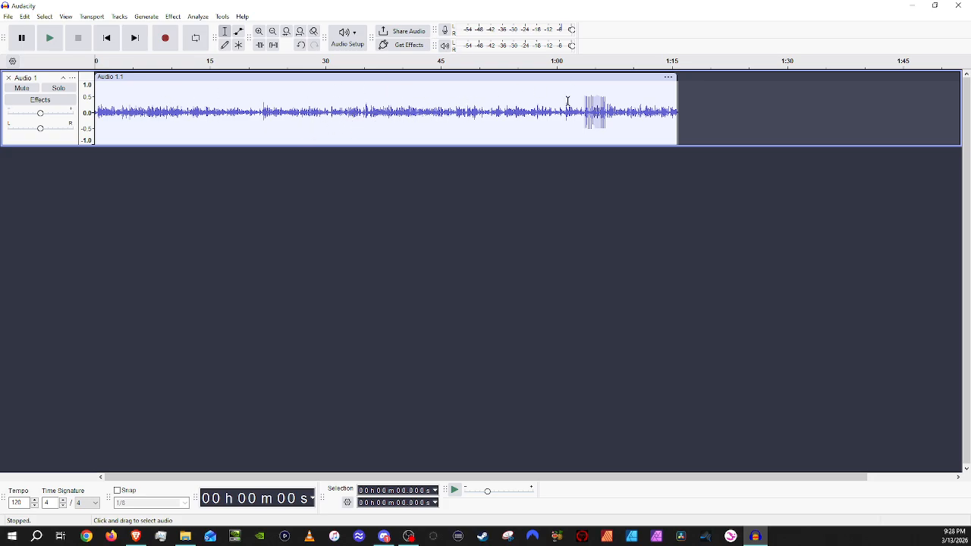
# Play the recording from about 1:03, just before the row of sharp spikes, and stop playback
pyautogui.scroll(3, 578, 111)
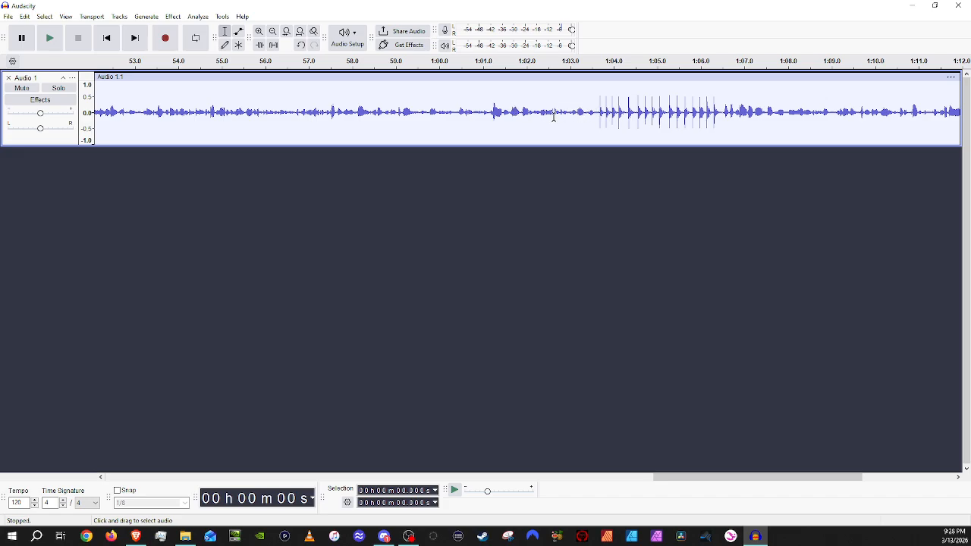
pyautogui.click(584, 81)
pyautogui.press('space')
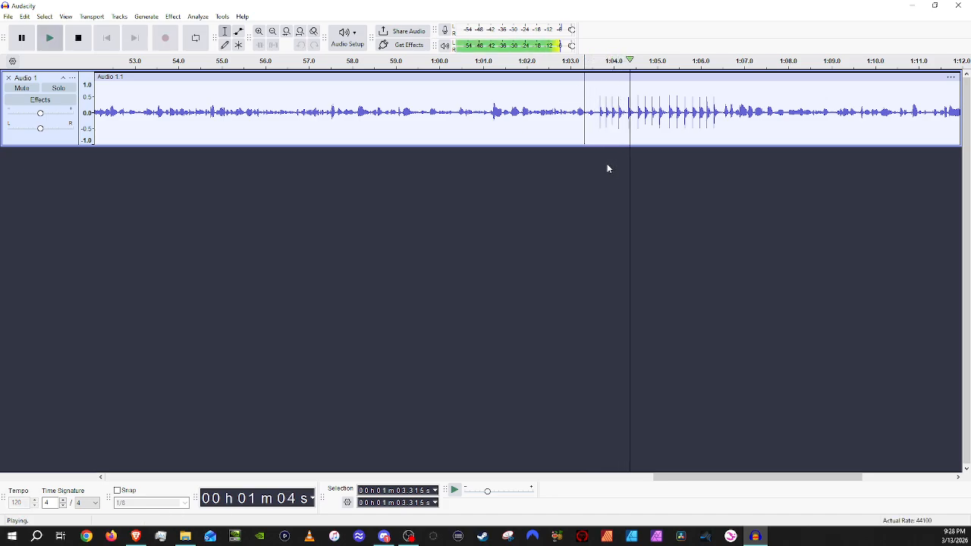
pyautogui.press('space')
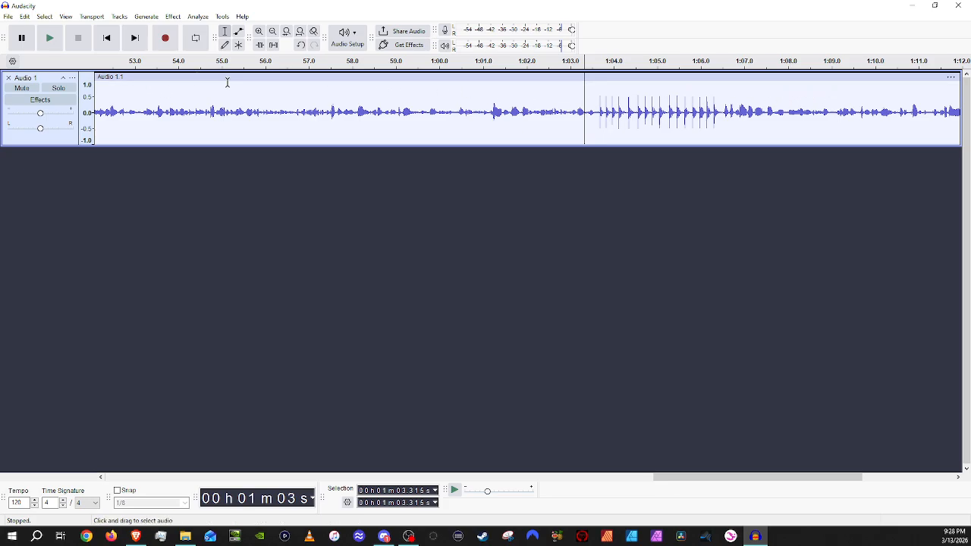
# Play the recording from about 0:57 into the row of sharp spikes, and stop playback
pyautogui.click(295, 82)
pyautogui.press('space')
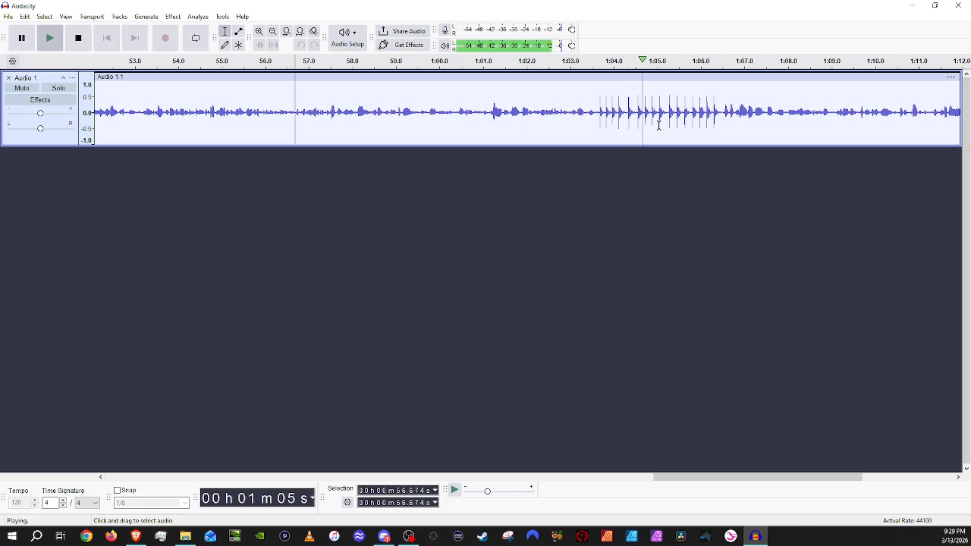
pyautogui.press('space')
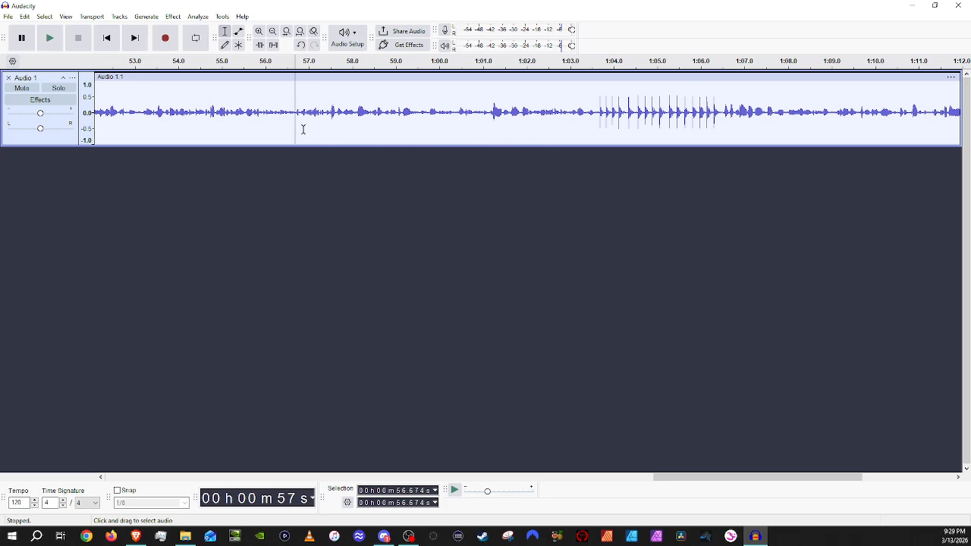
# Play the recording from about 0:47 to listen to the stretch before the spikes, and stop playback
pyautogui.hscroll(1, 240, 120)
pyautogui.hscroll(1, 262, 115)
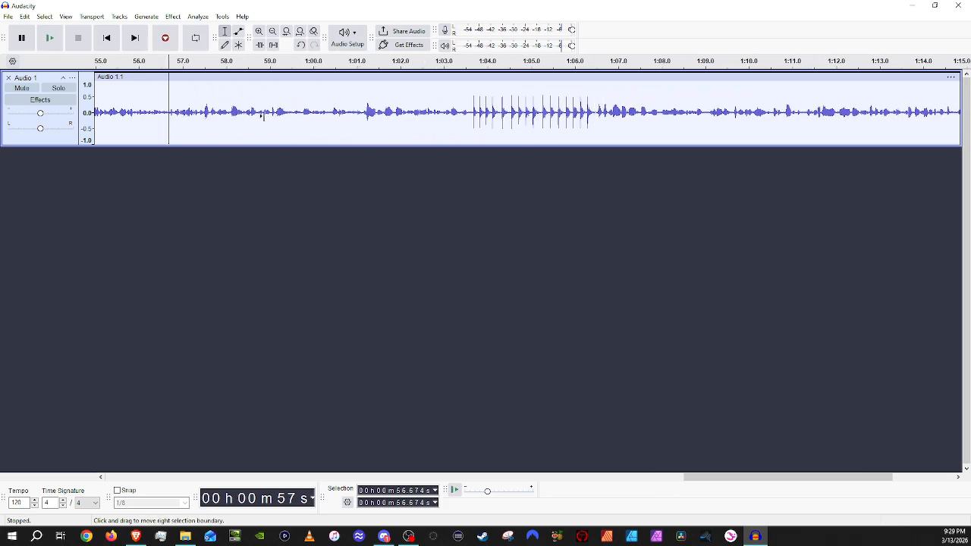
pyautogui.hscroll(2, 267, 117)
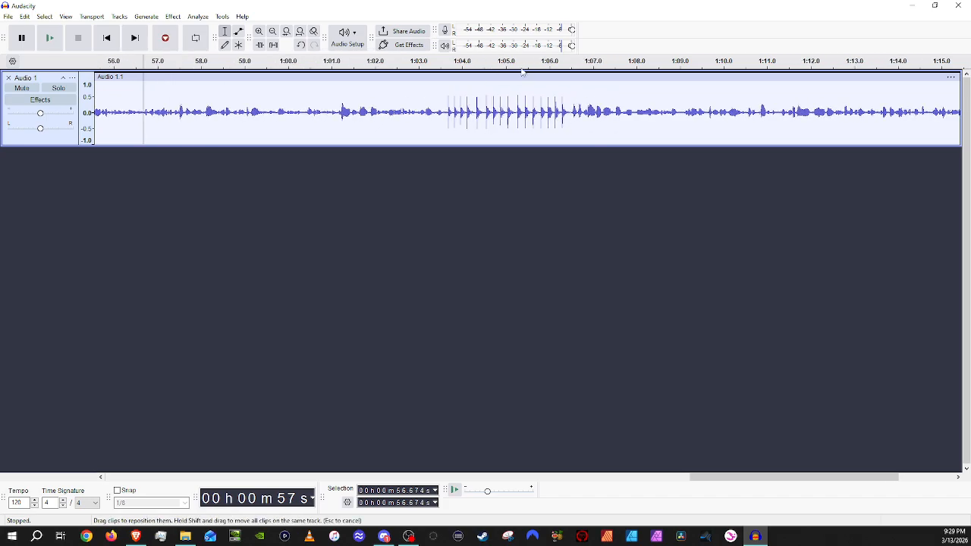
pyautogui.hscroll(1, 347, 119)
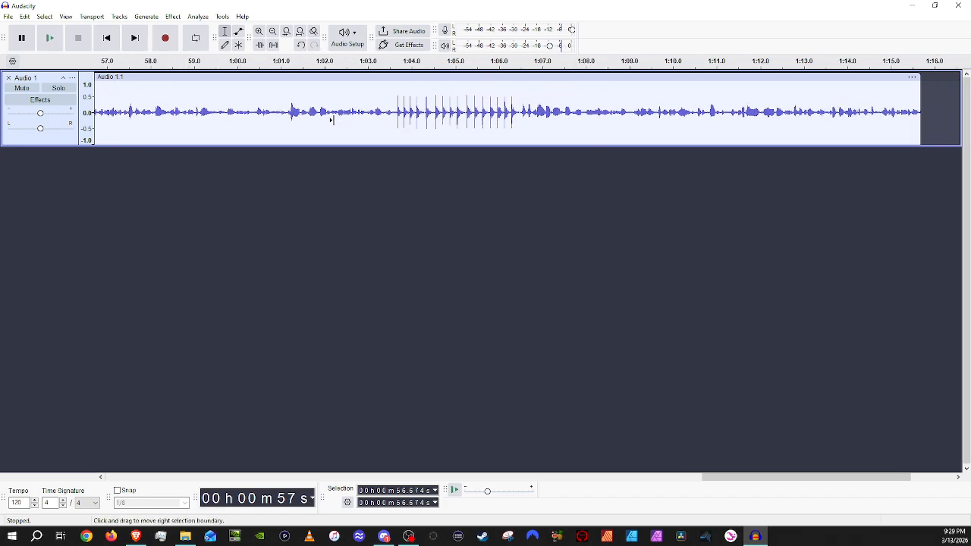
pyautogui.keyDown('ctrl'); pyautogui.scroll(-3, 330, 120); pyautogui.keyUp('ctrl')
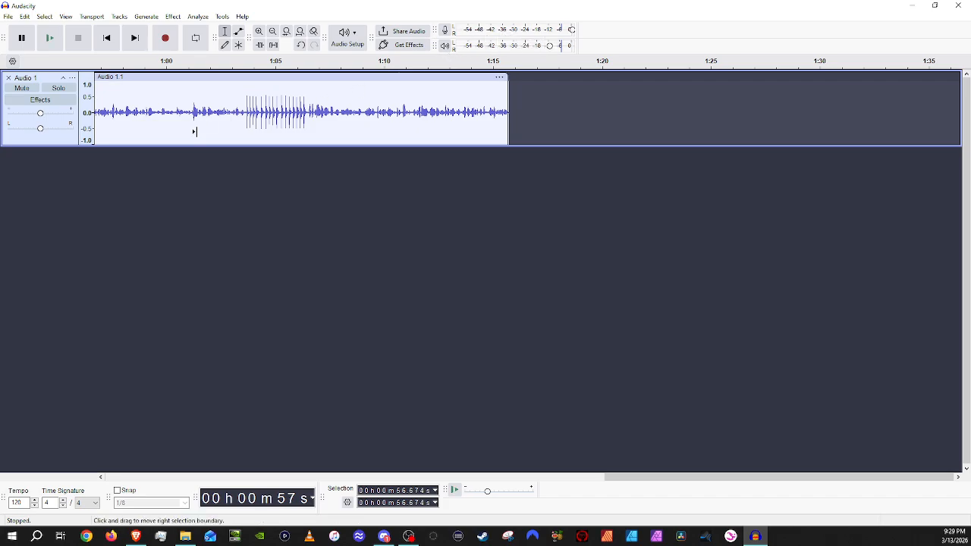
pyautogui.keyDown('ctrl'); pyautogui.scroll(2, 148, 138); pyautogui.keyUp('ctrl')
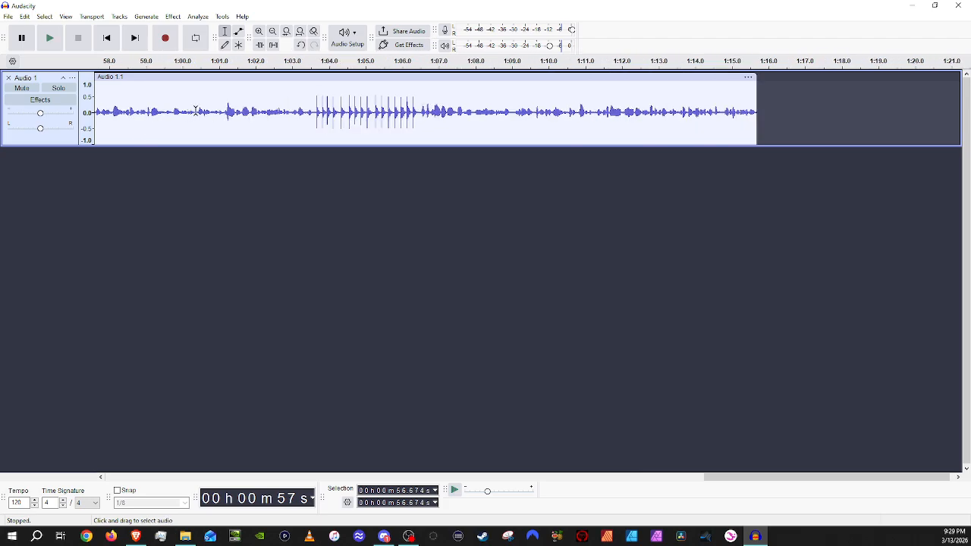
pyautogui.hscroll(-6, 162, 119)
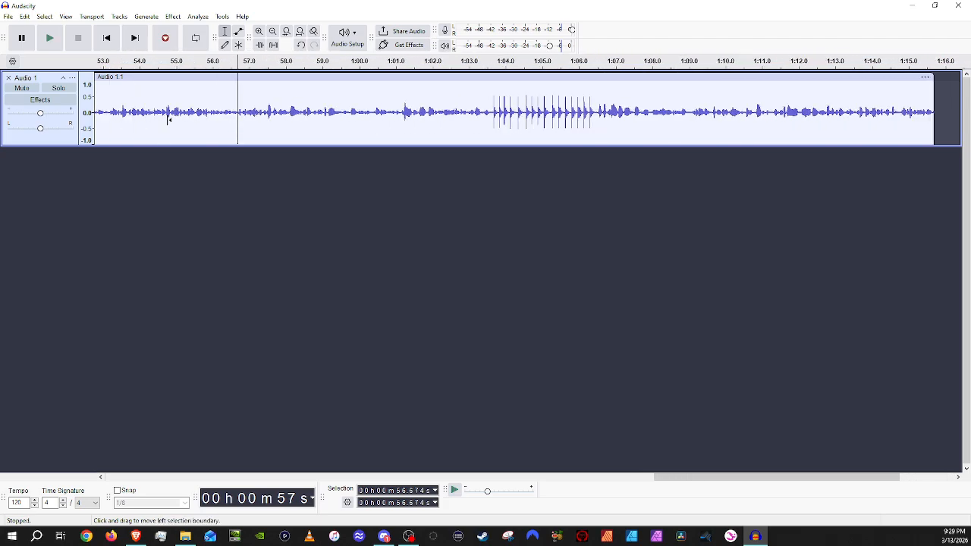
pyautogui.keyDown('ctrl'); pyautogui.scroll(-1, 168, 119); pyautogui.keyUp('ctrl')
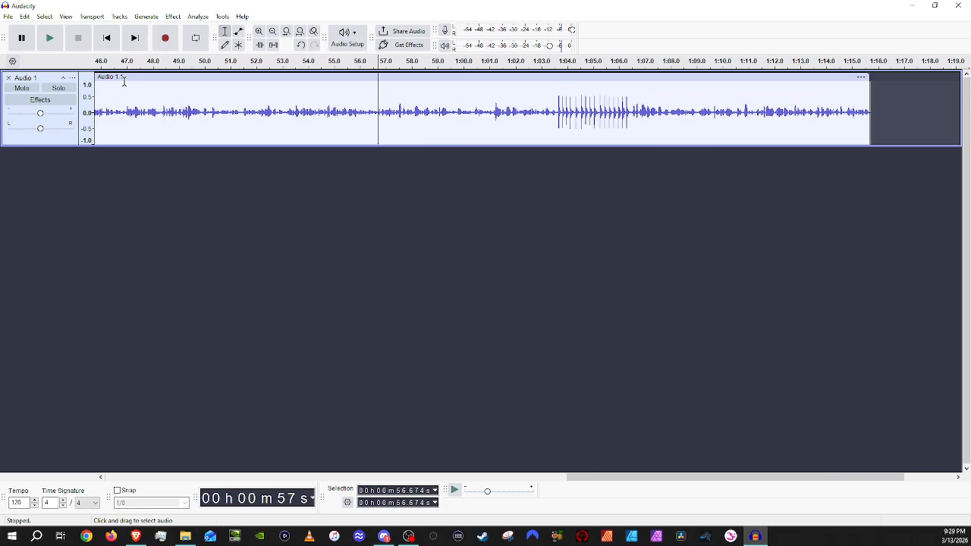
pyautogui.click(128, 87)
pyautogui.press('space')
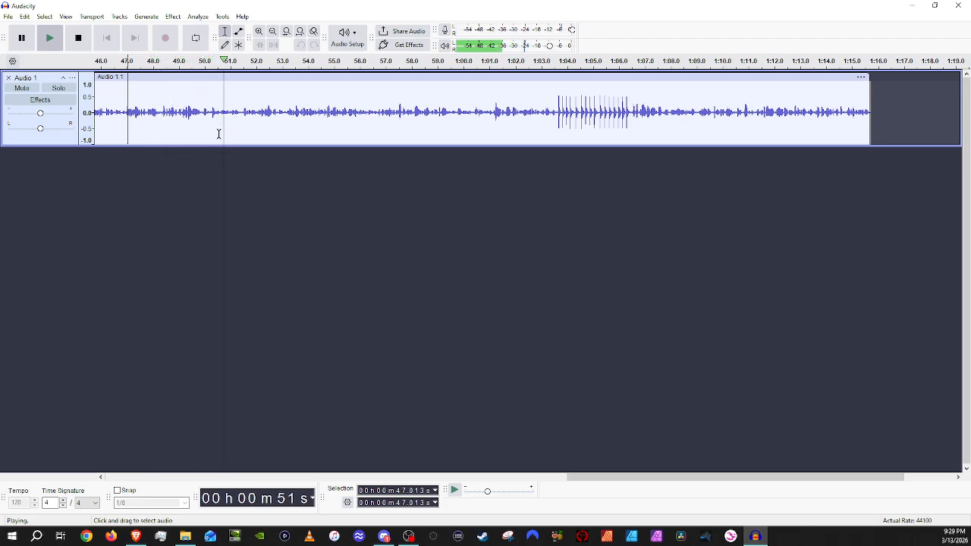
pyautogui.press('space')
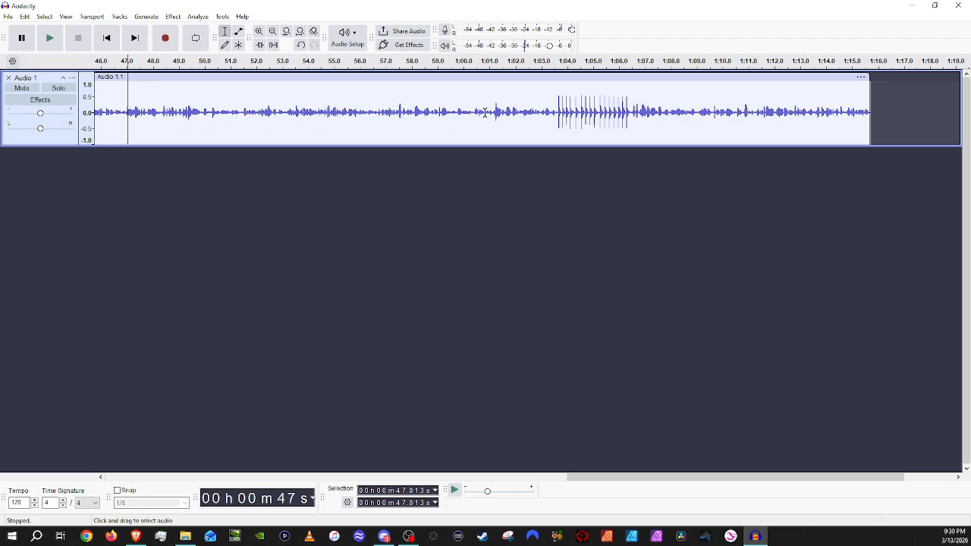
# Play a brief stretch of the recording from about 1:03.2, right before the spikes, and stop playback
pyautogui.keyDown('ctrl'); pyautogui.scroll(-3, 404, 116); pyautogui.keyUp('ctrl')
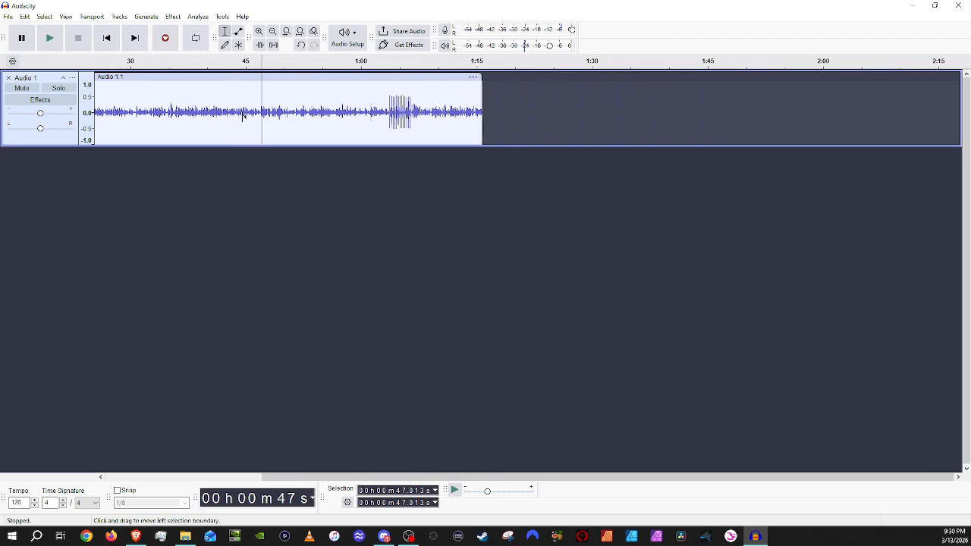
pyautogui.hscroll(-3, 242, 130)
pyautogui.keyDown('ctrl'); pyautogui.scroll(-1, 242, 130); pyautogui.keyUp('ctrl')
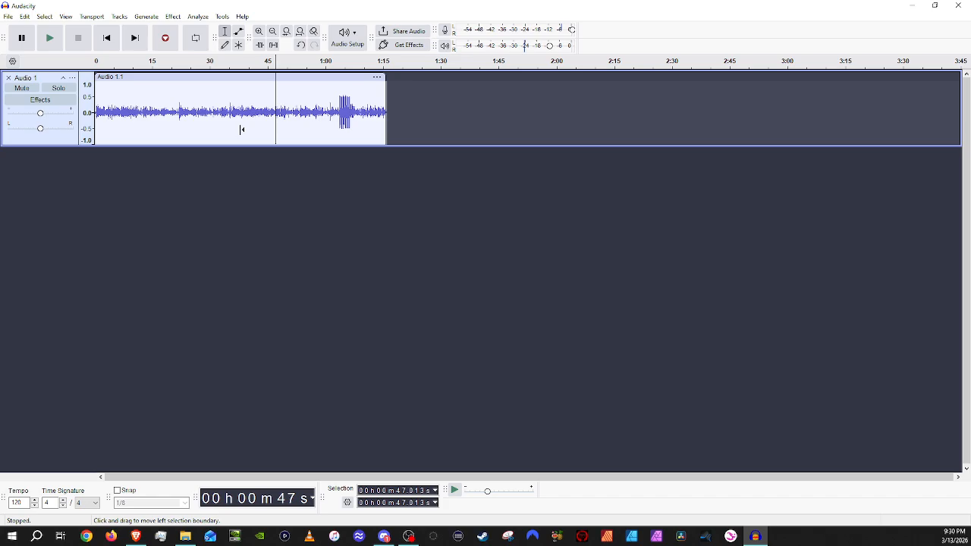
pyautogui.keyDown('ctrl'); pyautogui.scroll(1, 241, 130); pyautogui.keyUp('ctrl')
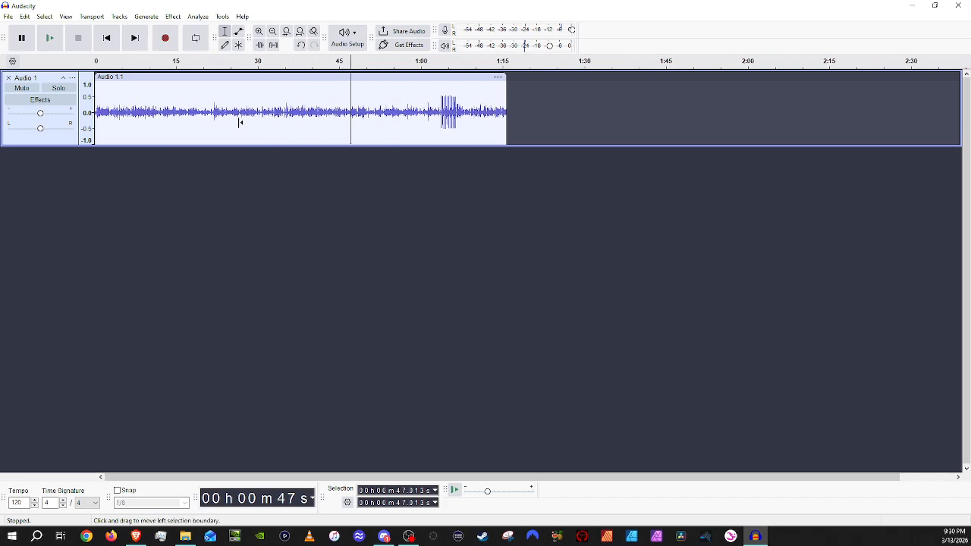
pyautogui.keyDown('ctrl'); pyautogui.scroll(2, 240, 125); pyautogui.keyUp('ctrl')
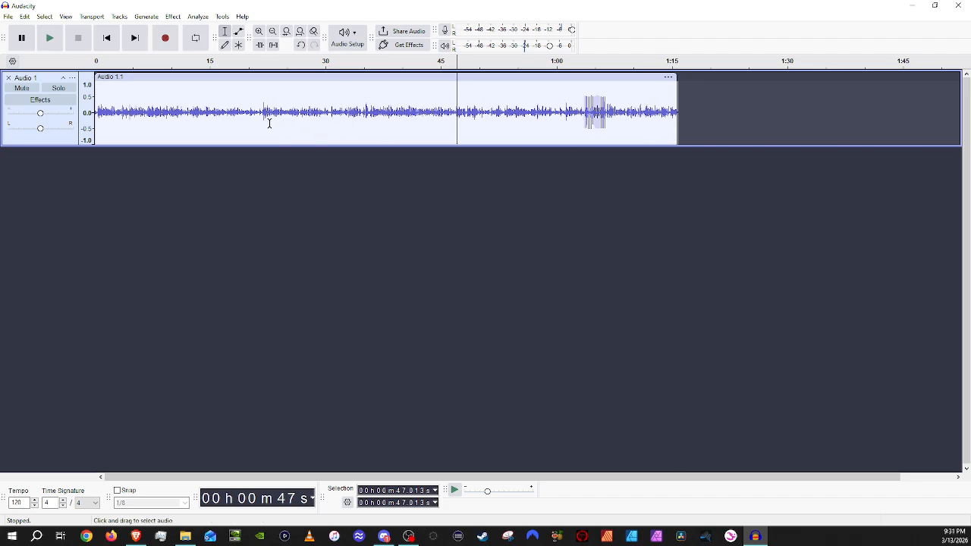
pyautogui.click(583, 97)
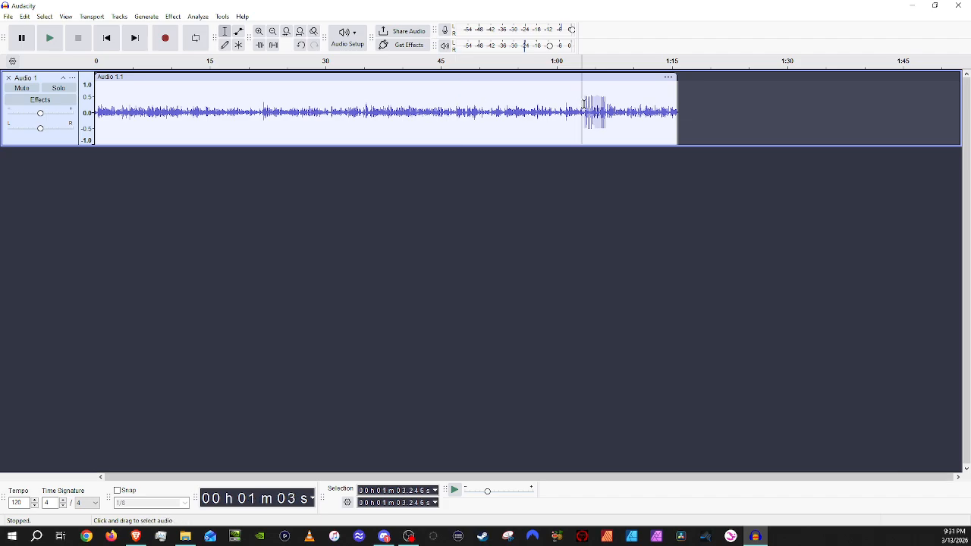
pyautogui.press('space')
pyautogui.press('space')
# Select the row of spikes in the recording, from about 1:03.6 to 1:06.7
pyautogui.moveTo(586, 112); pyautogui.dragTo(609, 112)
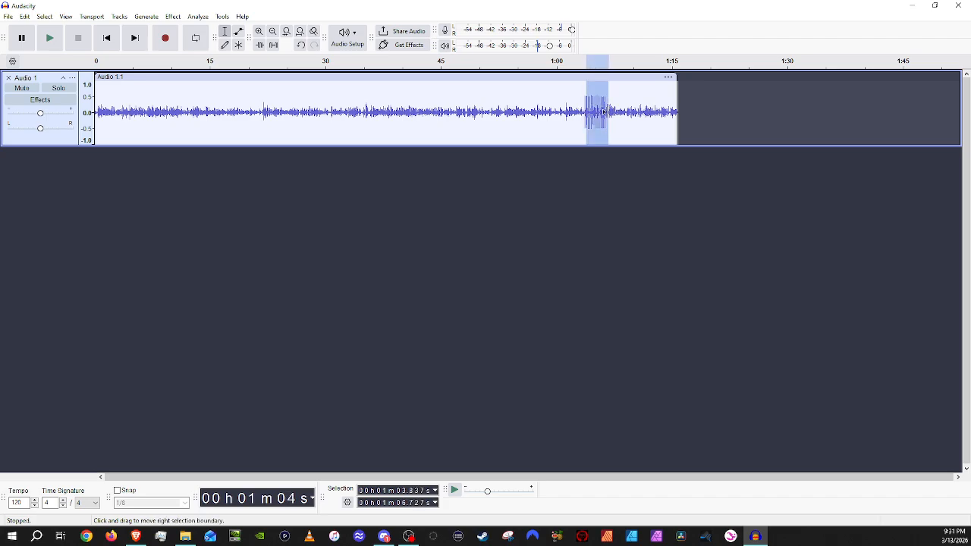
pyautogui.click(573, 112)
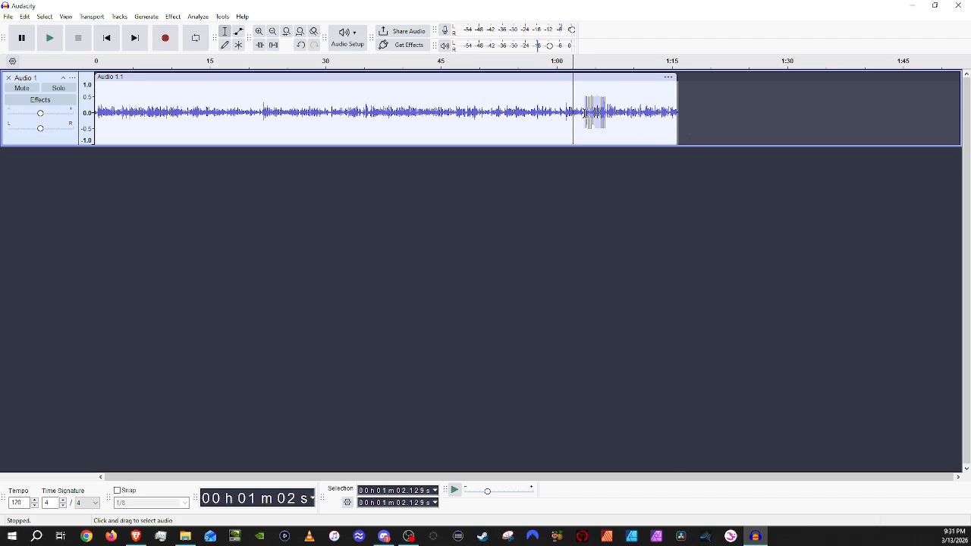
pyautogui.moveTo(585, 112); pyautogui.dragTo(608, 113)
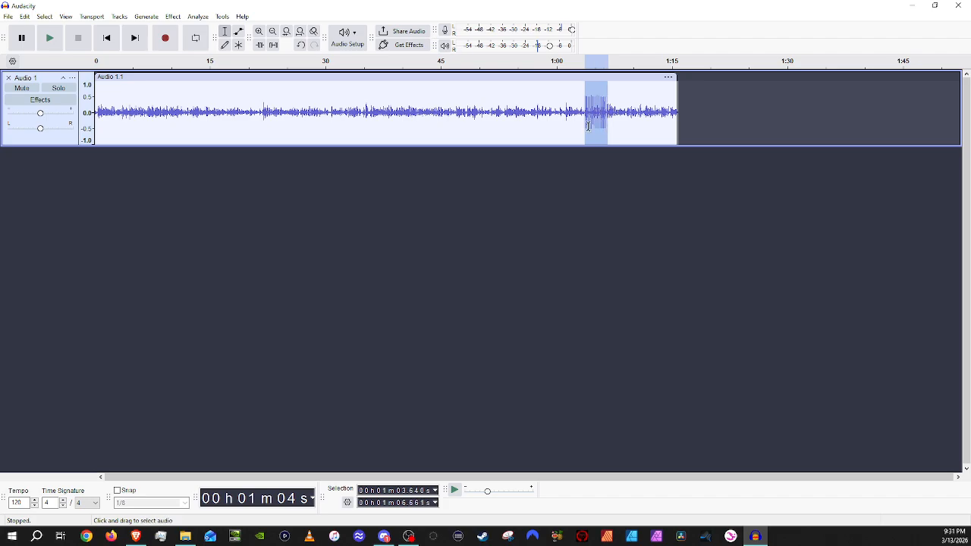
pyautogui.keyDown('ctrl'); pyautogui.scroll(2, 599, 127); pyautogui.keyUp('ctrl')
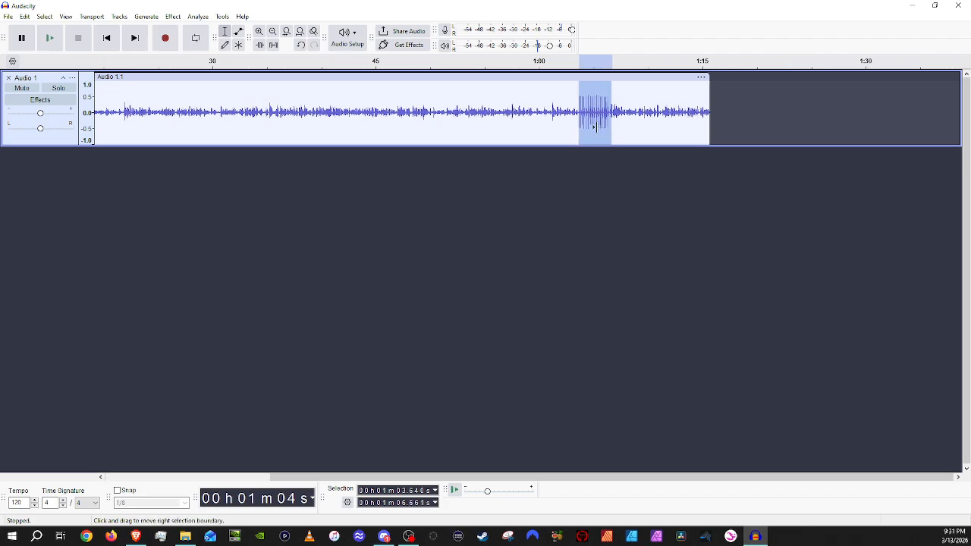
pyautogui.keyDown('ctrl'); pyautogui.scroll(-2, 523, 160); pyautogui.keyUp('ctrl')
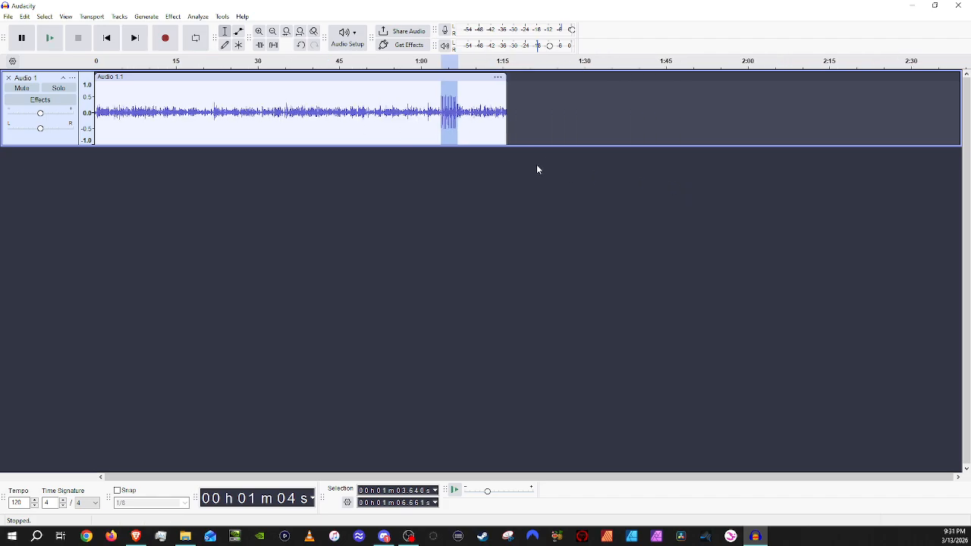
# Select the stretch of the recording from about 0:35 to 0:47
pyautogui.moveTo(108, 112); pyautogui.dragTo(350, 114)
pyautogui.click(286, 111)
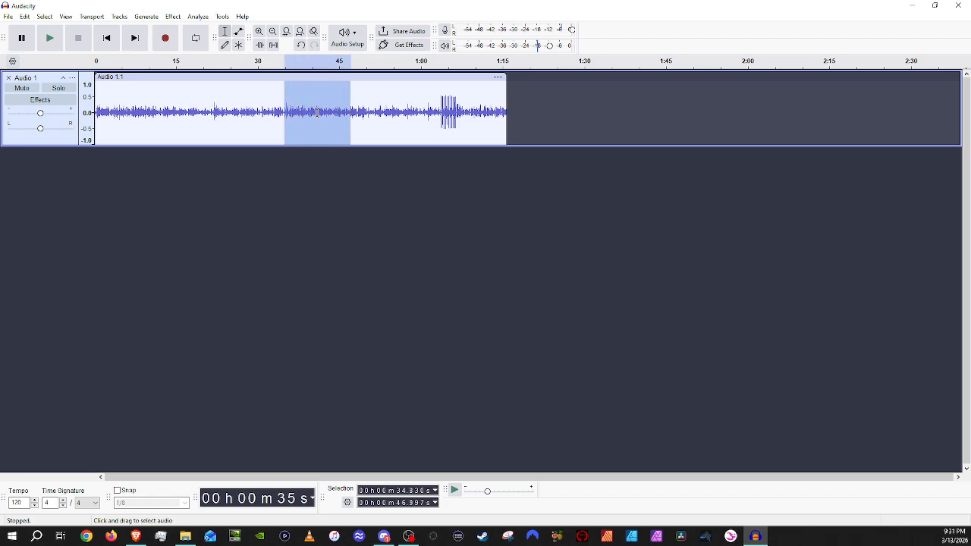
pyautogui.scroll(2, 425, 119)
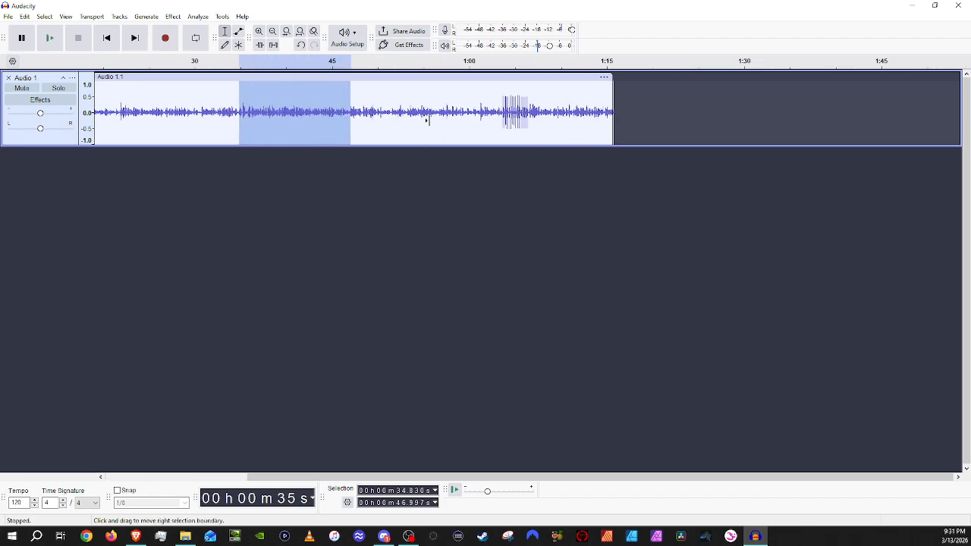
pyautogui.scroll(-1, 478, 124)
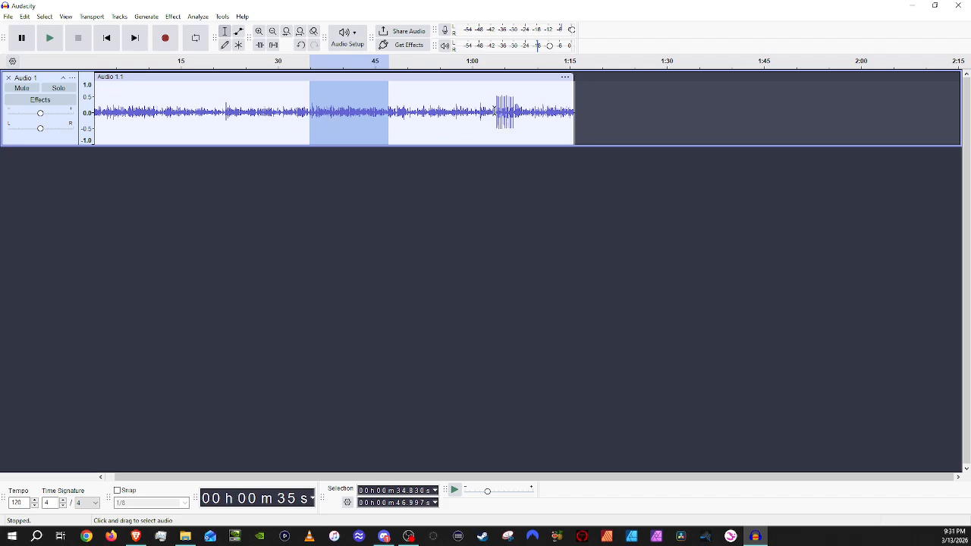
# Select the row of spikes from about 1:03.6 to 1:06.4 and split it off as a separate clip
pyautogui.scroll(1, 495, 110)
pyautogui.scroll(1, 737, 117)
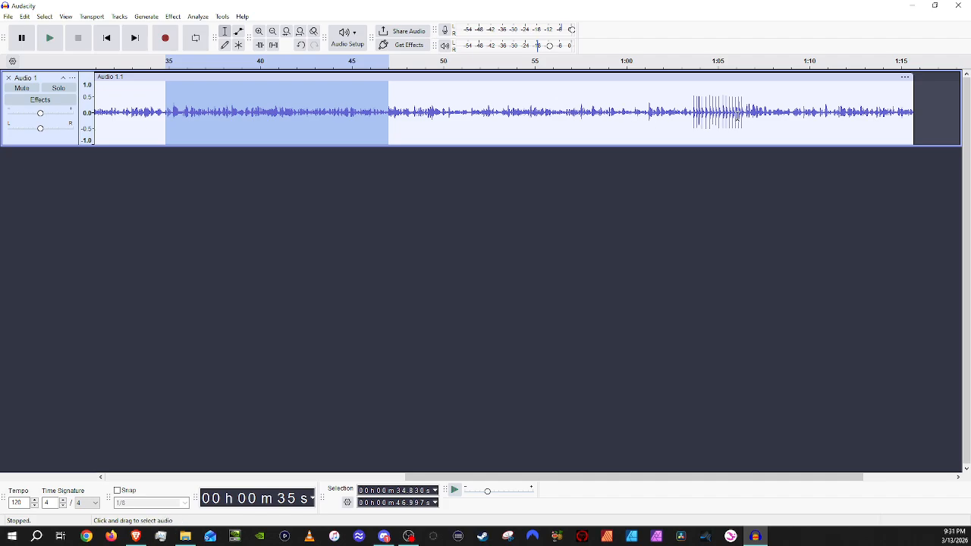
pyautogui.moveTo(692, 113); pyautogui.dragTo(745, 115)
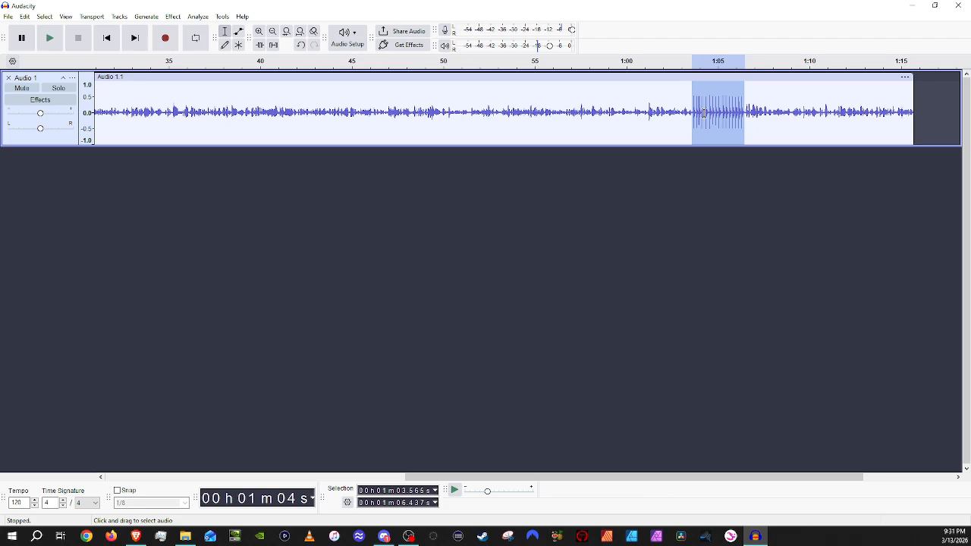
pyautogui.rightClick(704, 113)
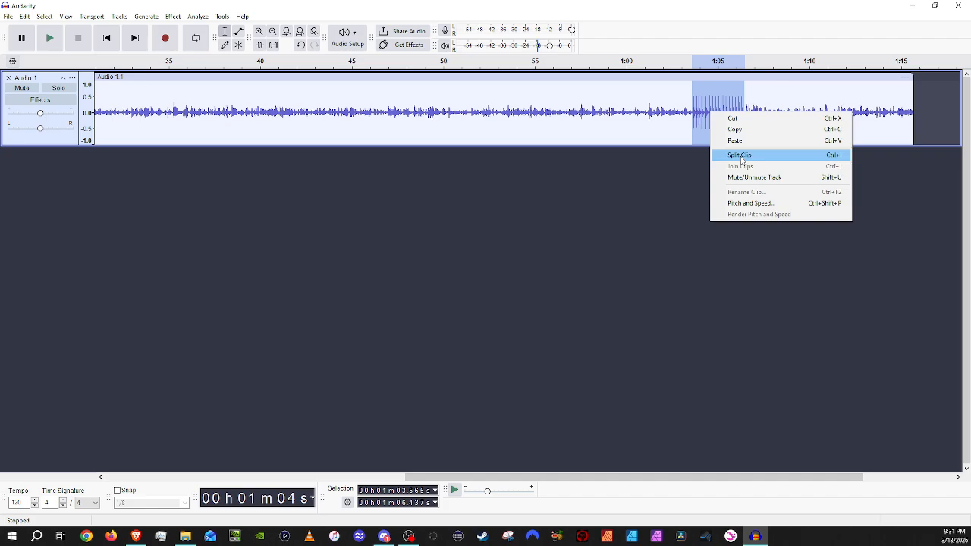
pyautogui.click(747, 156)
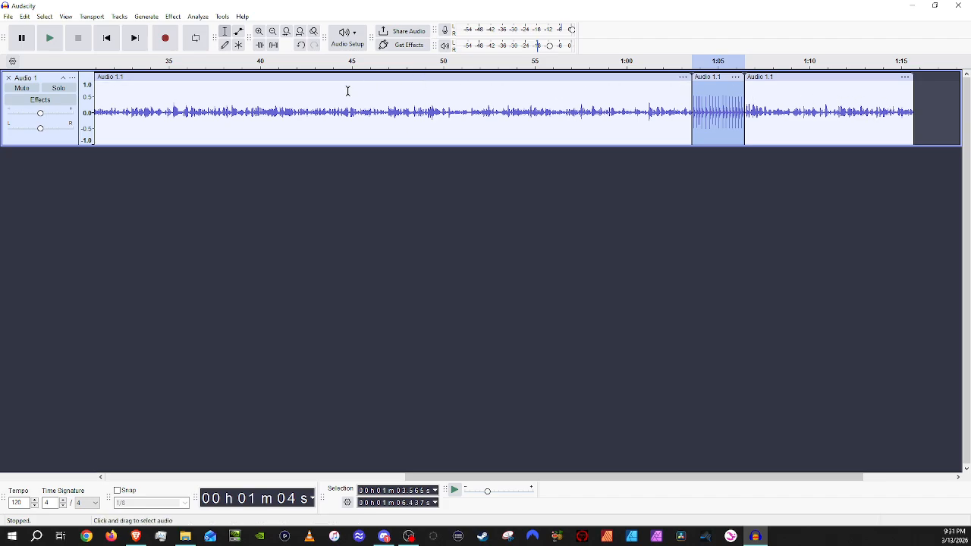
# Select each of the three clips in turn to check the split, ending with the short clip containing the spikes
pyautogui.click(375, 78)
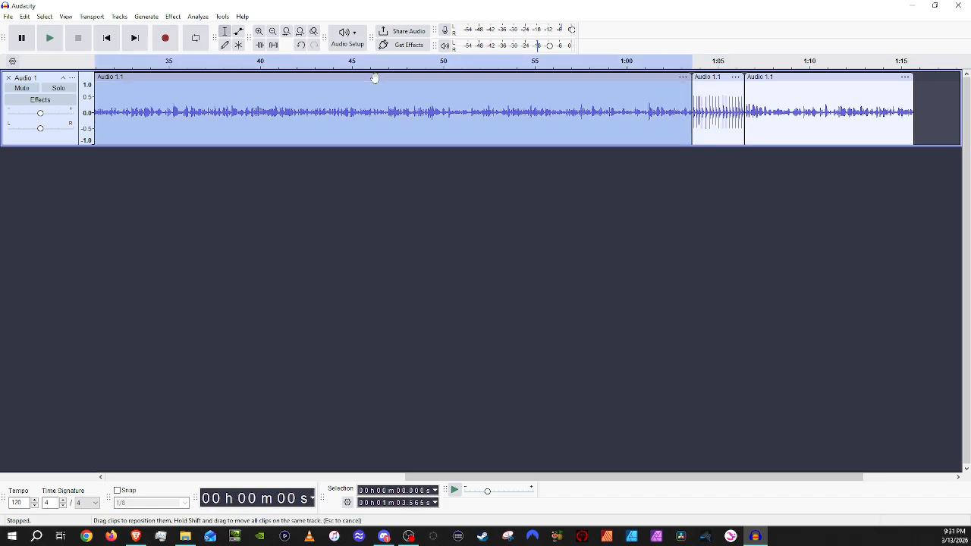
pyautogui.click(729, 79)
pyautogui.click(793, 79)
pyautogui.click(719, 78)
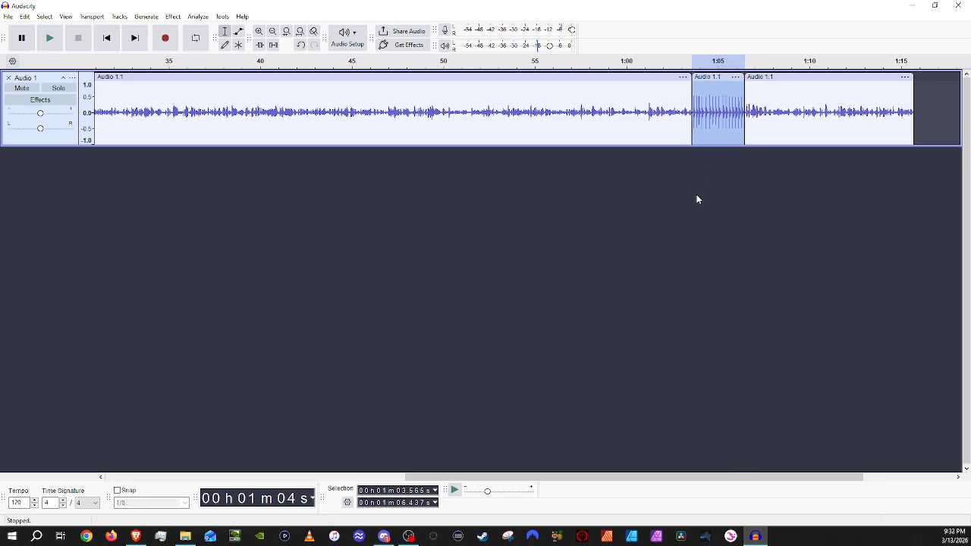
# Add a new mono track to the project
pyautogui.click(118, 18)
pyautogui.moveTo(211, 28)
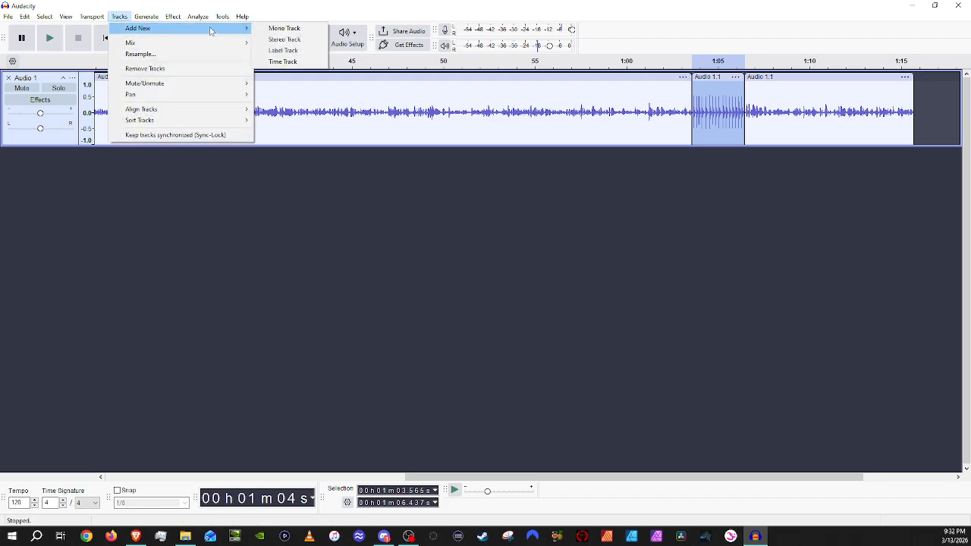
pyautogui.click(288, 31)
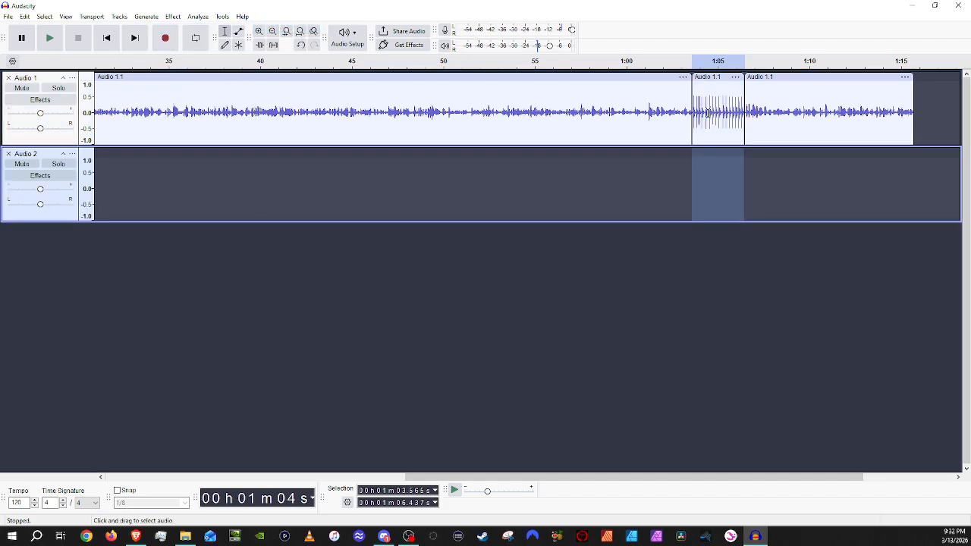
# Move the short clip of spikes from Audio 1 onto the Audio 2 track and bring it to the start of the timeline
pyautogui.moveTo(715, 78); pyautogui.dragTo(380, 191)
pyautogui.hscroll(1, 368, 187)
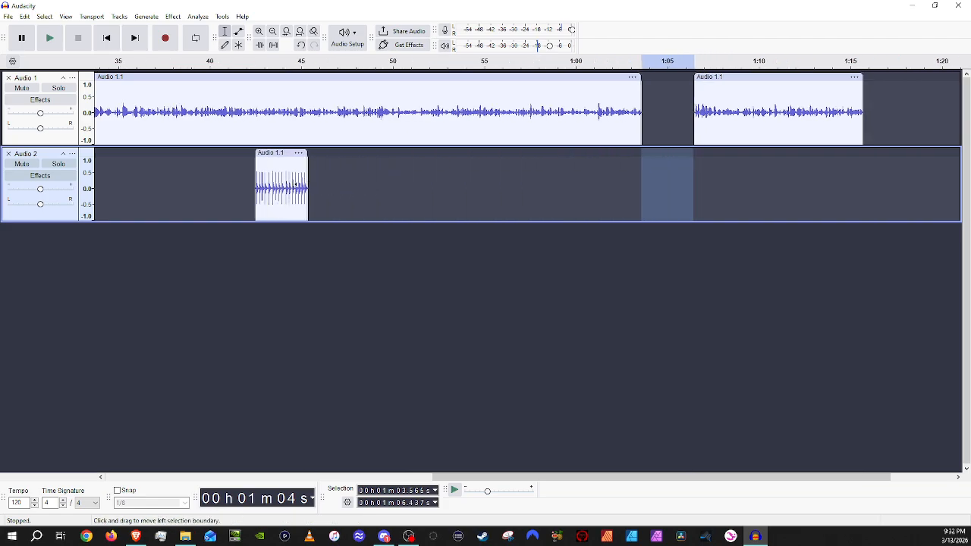
pyautogui.hscroll(-5, 458, 210)
pyautogui.scroll(-3, 382, 201)
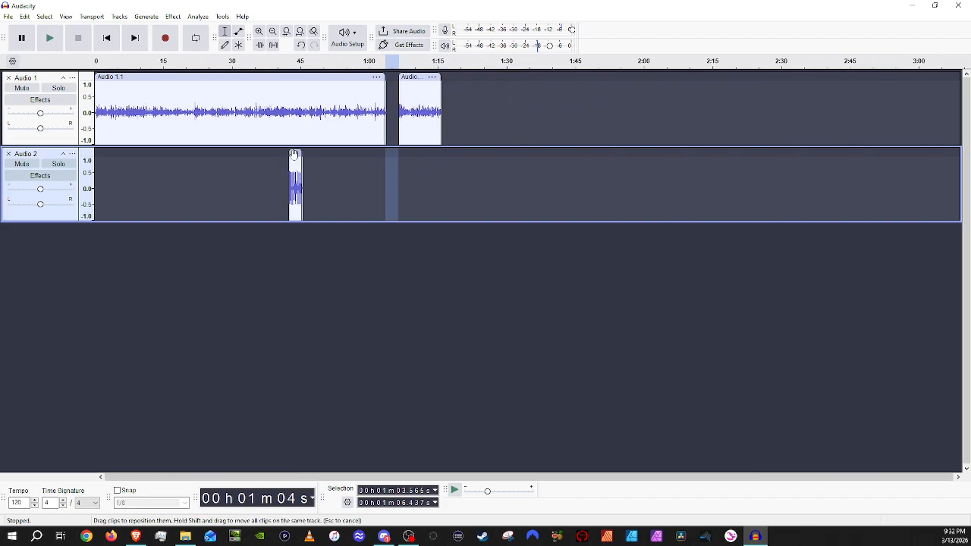
pyautogui.moveTo(290, 152); pyautogui.dragTo(81, 151)
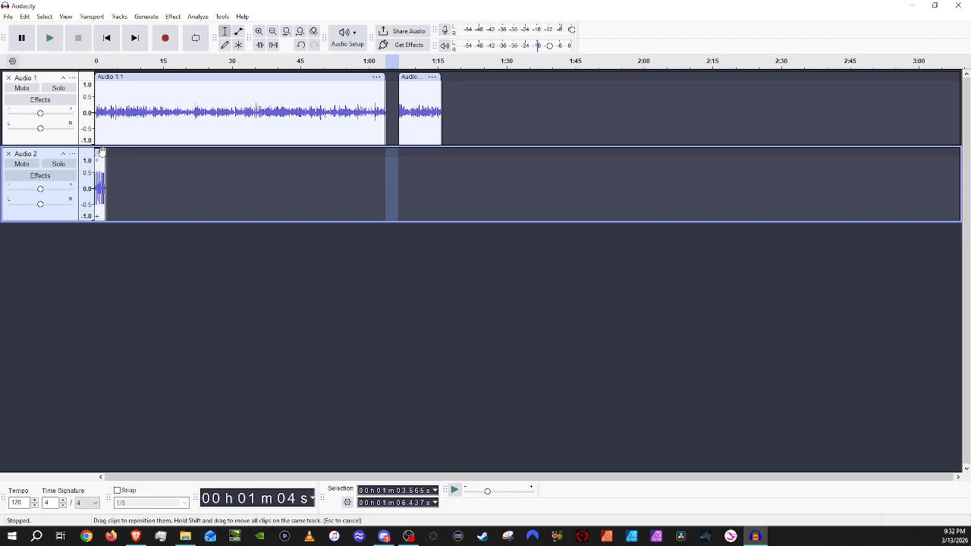
pyautogui.scroll(3, 102, 174)
pyautogui.hscroll(-4, 145, 179)
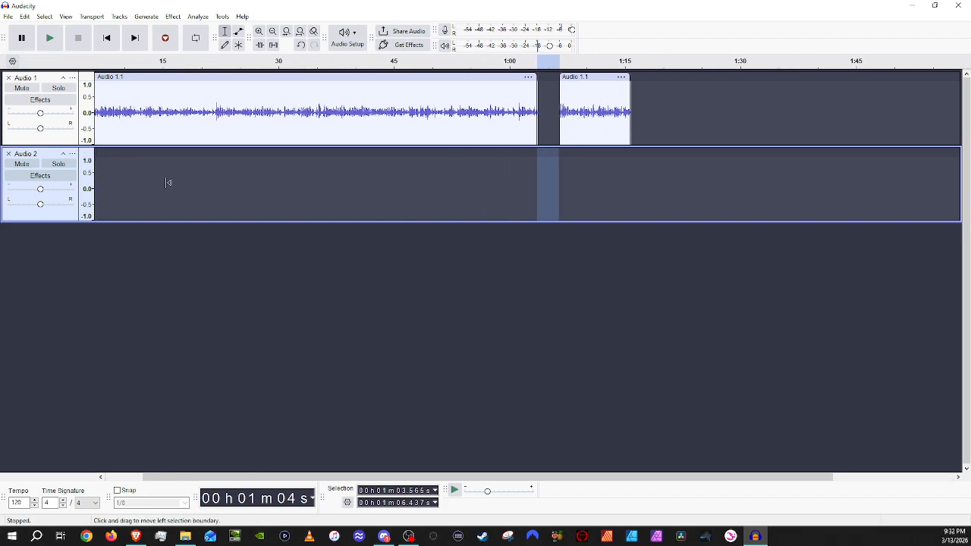
pyautogui.scroll(4, 106, 178)
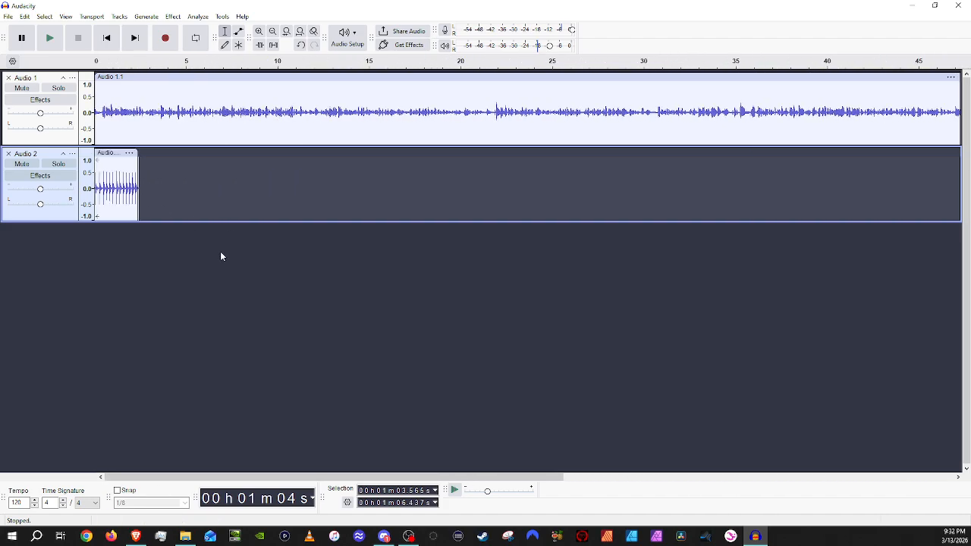
# Examine the spiky clip at the start of Audio 2 up close, with the track's vertical scale enlarged
pyautogui.scroll(-2, 227, 184)
pyautogui.scroll(-2, 139, 182)
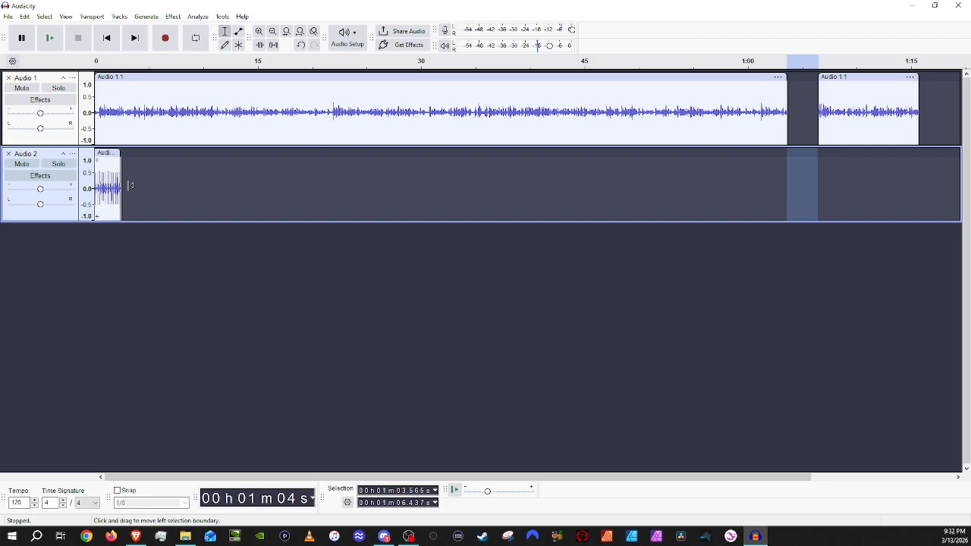
pyautogui.scroll(1, 92, 199)
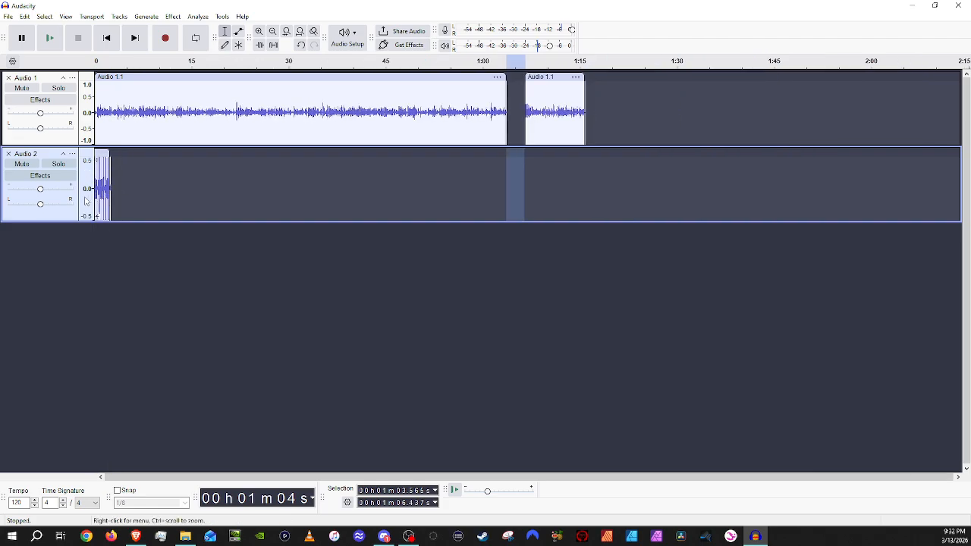
pyautogui.scroll(2, 104, 191)
pyautogui.scroll(1, 105, 190)
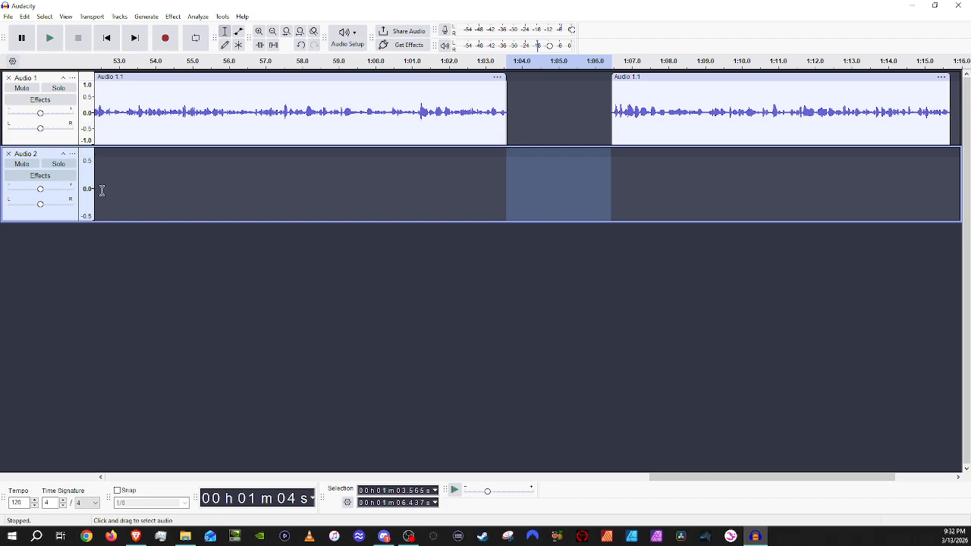
pyautogui.hscroll(-5, 110, 191)
pyautogui.hscroll(-4, 115, 191)
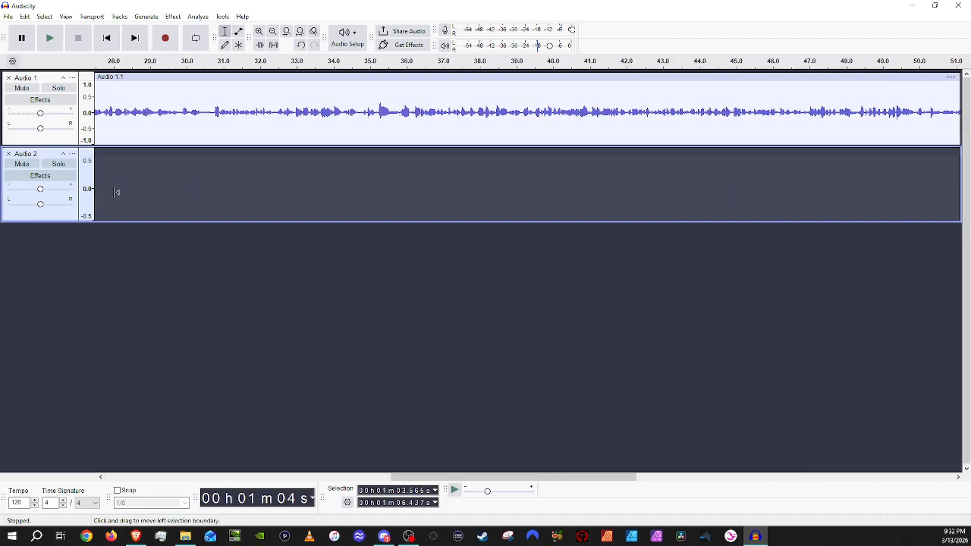
pyautogui.moveTo(424, 479); pyautogui.dragTo(148, 472)
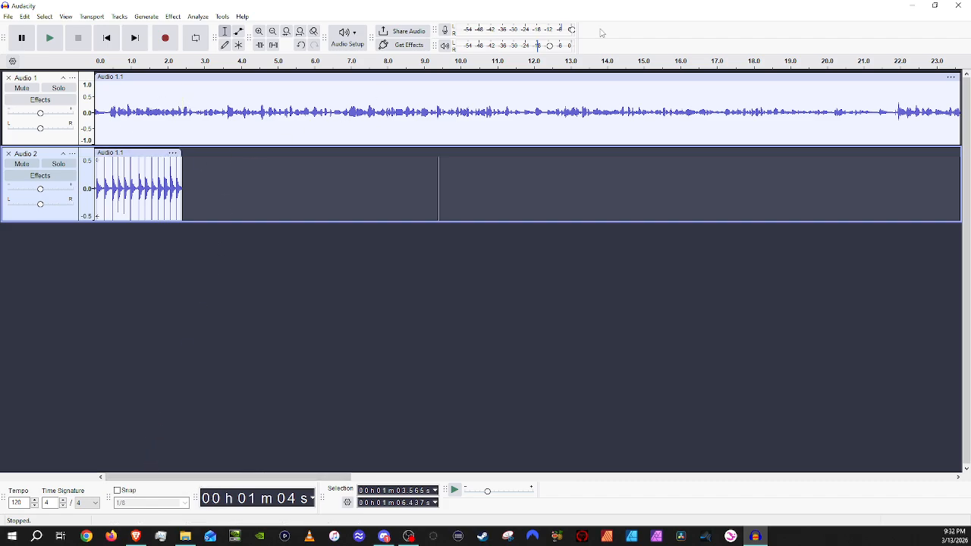
# Play a short stretch of the recording from about 0:18, stop it, and return to the start of the timeline
pyautogui.click(765, 72)
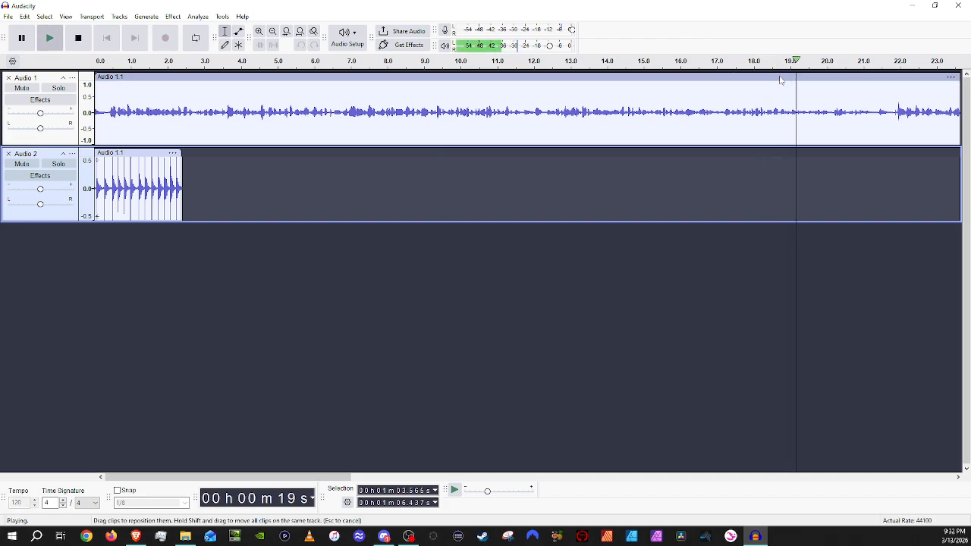
pyautogui.click(786, 75)
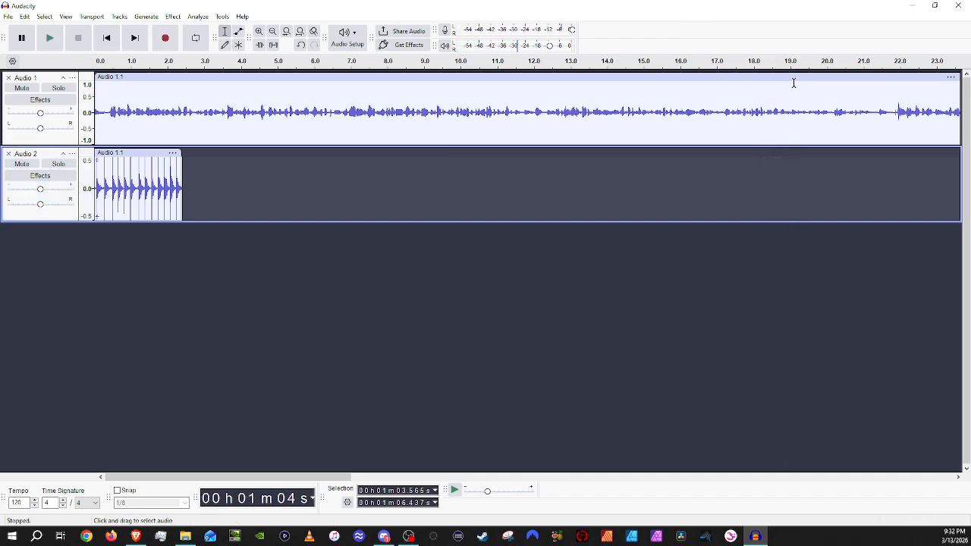
pyautogui.hscroll(3, 529, 197)
pyautogui.hscroll(3, 527, 198)
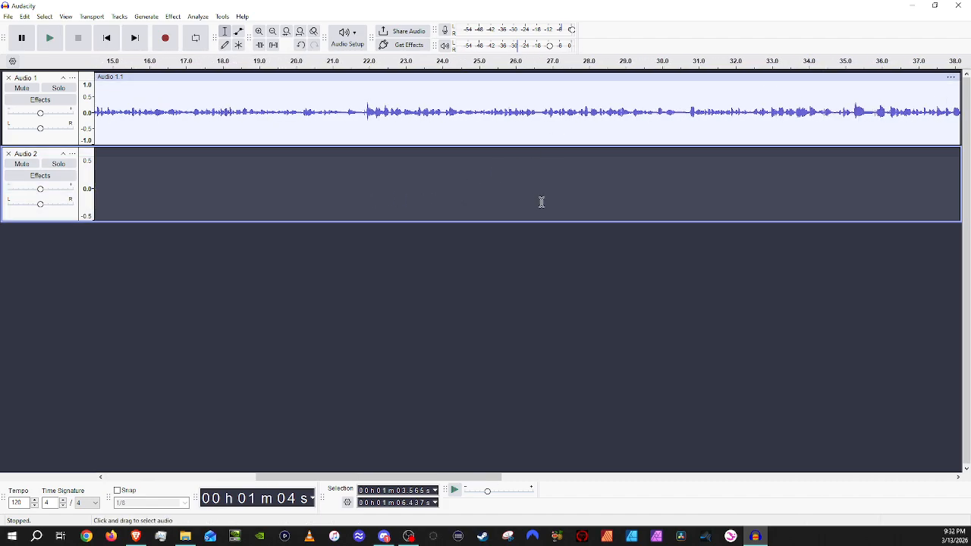
pyautogui.hscroll(-2, 336, 208)
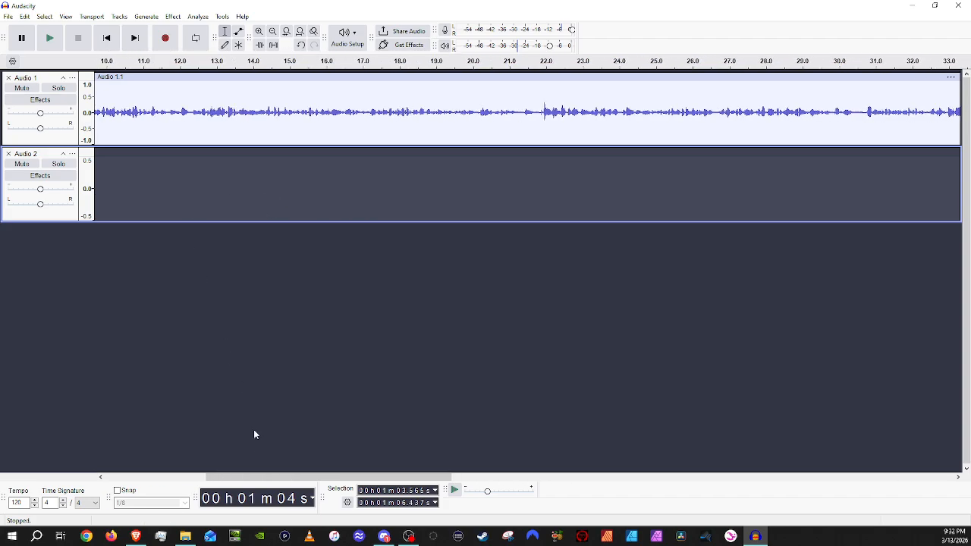
pyautogui.moveTo(256, 477); pyautogui.dragTo(154, 478)
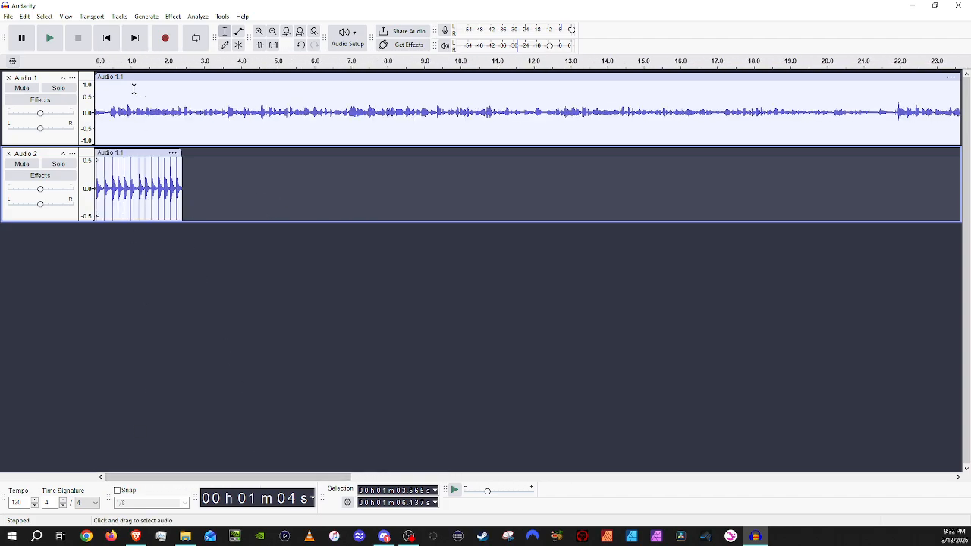
# Slide the spiky clip along Audio 2 so that it begins at 0:00 with its full length showing, and clear the selection
pyautogui.moveTo(136, 153)
pyautogui.mouseDown()
pyautogui.moveTo(217, 153)
pyautogui.moveTo(135, 157)
pyautogui.moveTo(152, 153)
pyautogui.mouseUp()
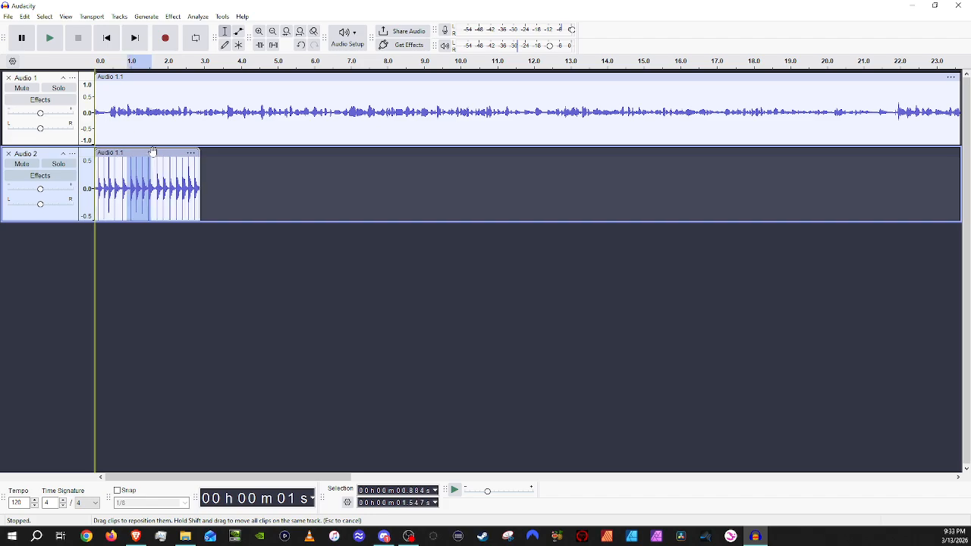
pyautogui.moveTo(152, 152); pyautogui.dragTo(146, 155)
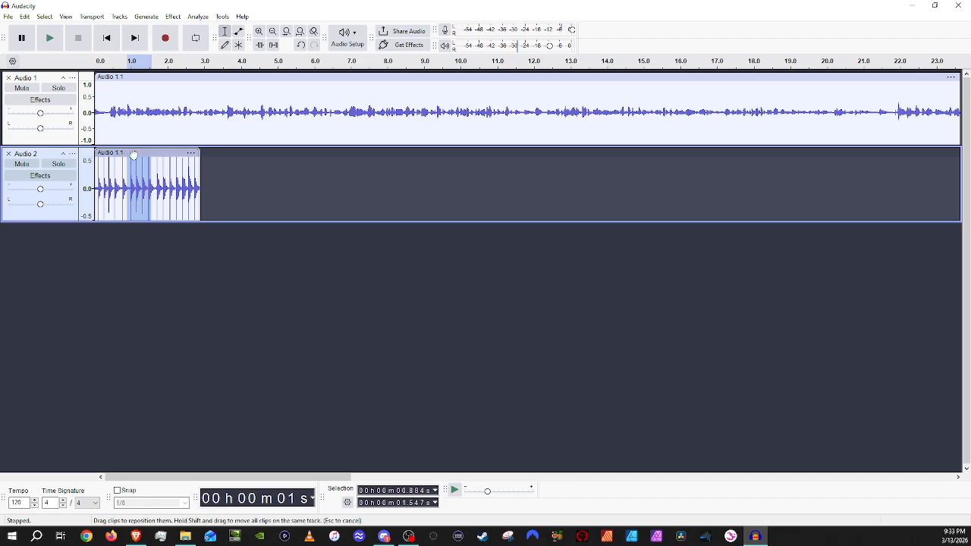
pyautogui.moveTo(134, 156); pyautogui.dragTo(123, 155)
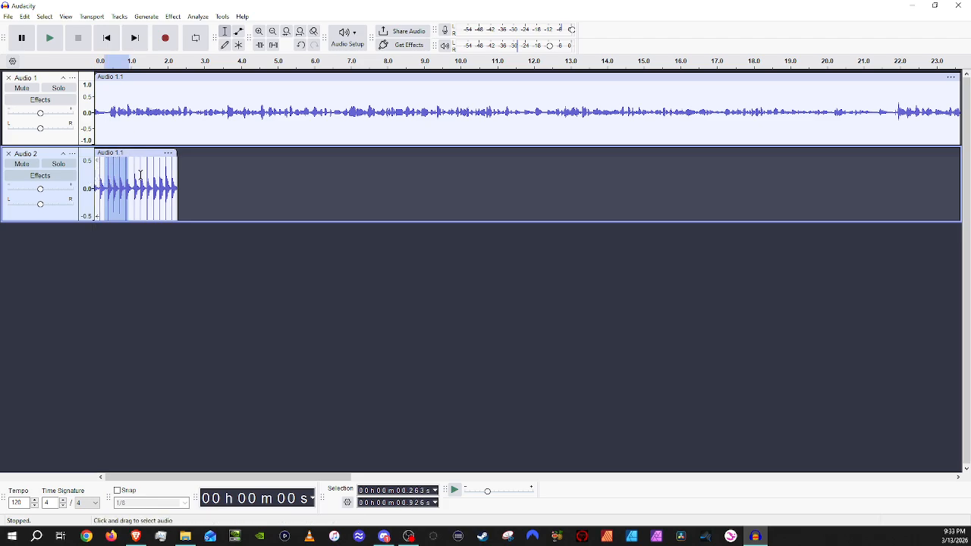
pyautogui.moveTo(146, 154); pyautogui.dragTo(147, 154)
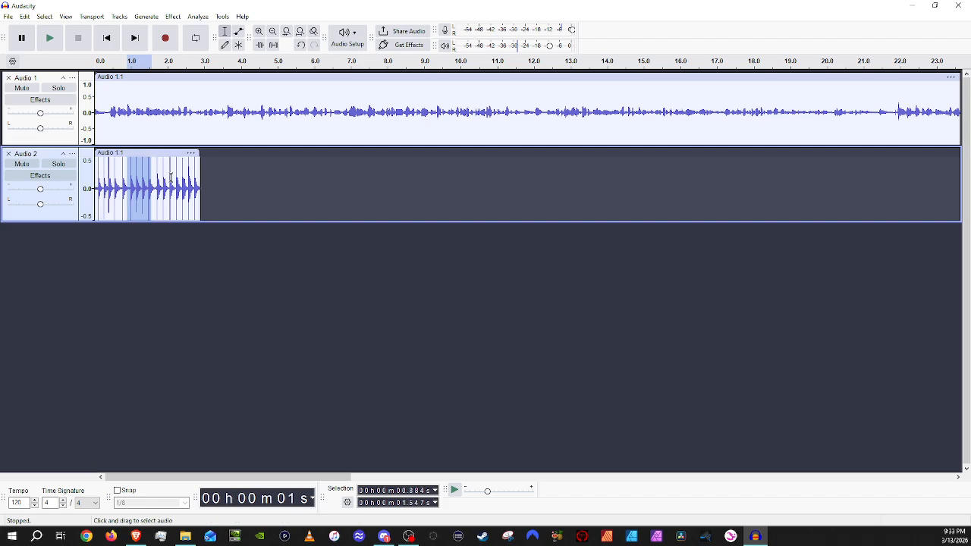
pyautogui.click(238, 182)
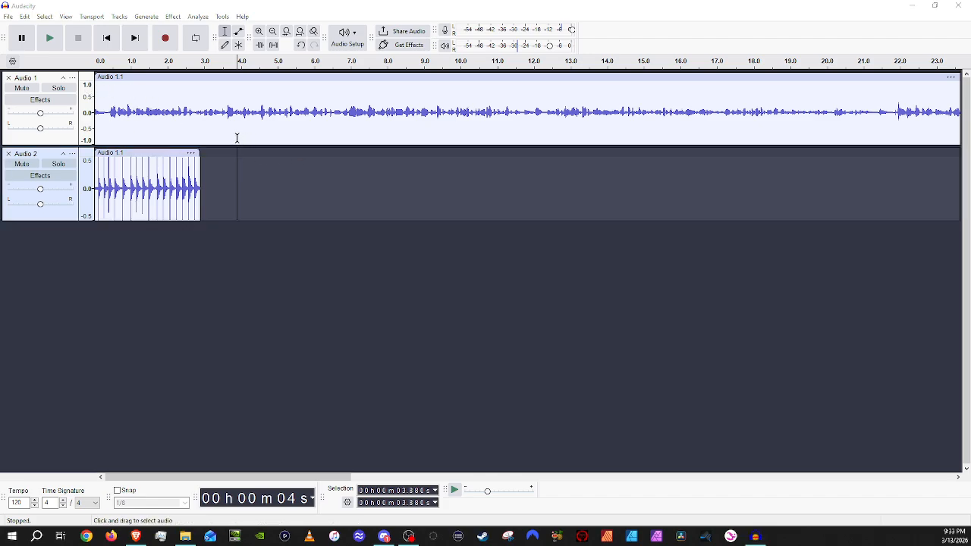
pyautogui.click(307, 189)
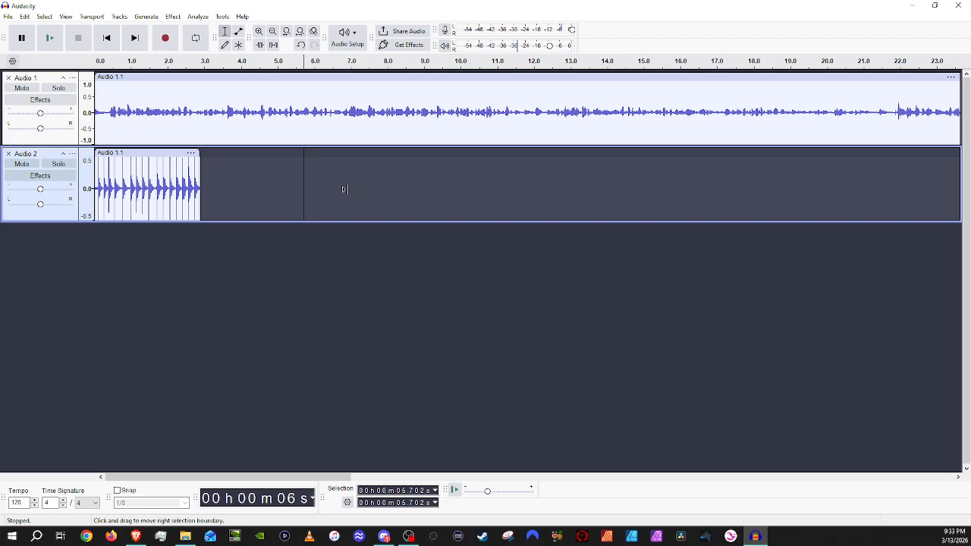
# Add a third mono track and move the remaining short end clip of Audio 1 to its start at 0:00
pyautogui.scroll(-1, 549, 188)
pyautogui.scroll(-2, 535, 187)
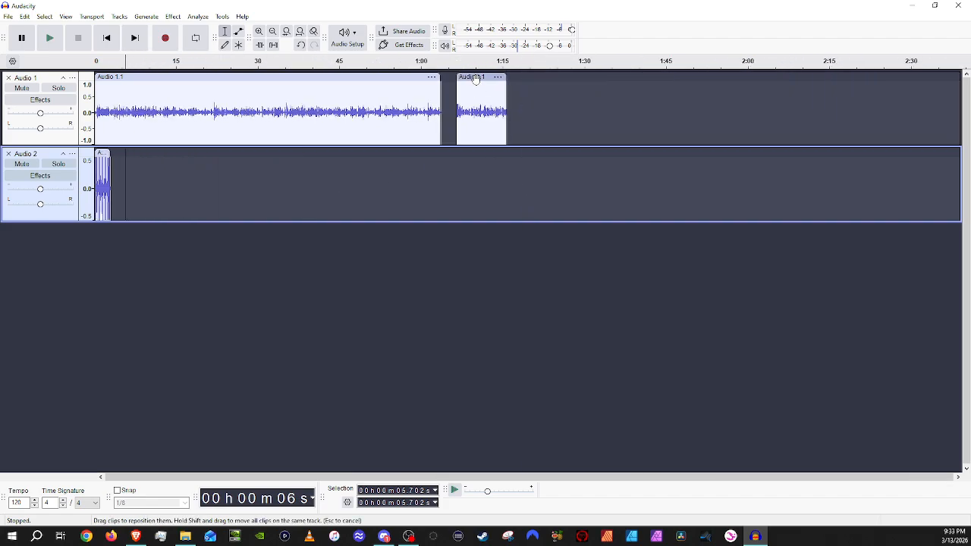
pyautogui.click(119, 16)
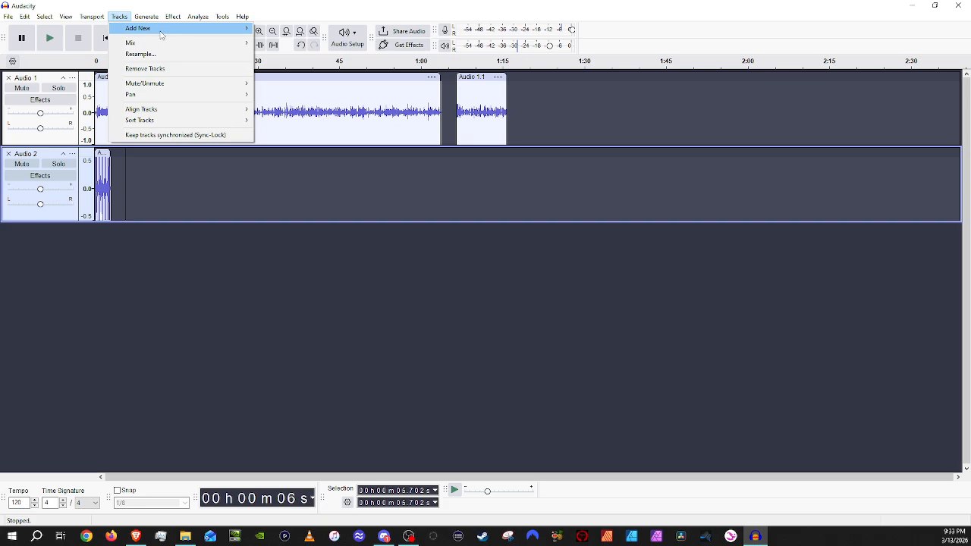
pyautogui.moveTo(175, 28)
pyautogui.click(273, 29)
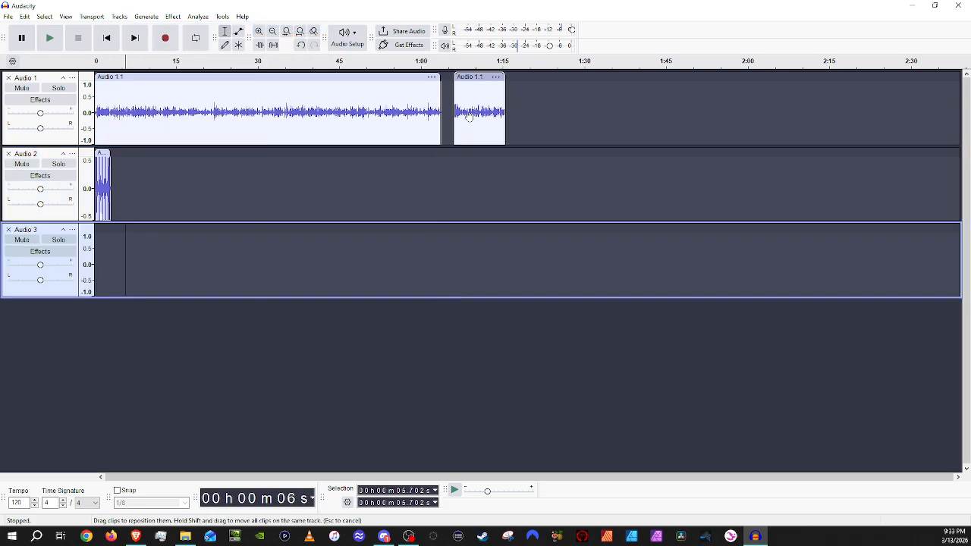
pyautogui.moveTo(470, 76); pyautogui.dragTo(112, 265)
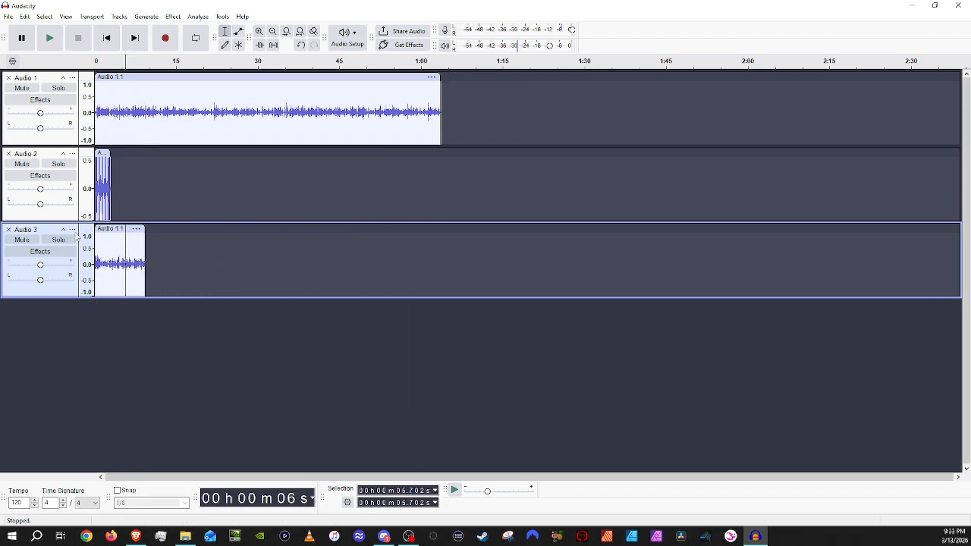
# Select the Audio 3, Audio 1 and Audio 2 tracks in turn
pyautogui.click(25, 236)
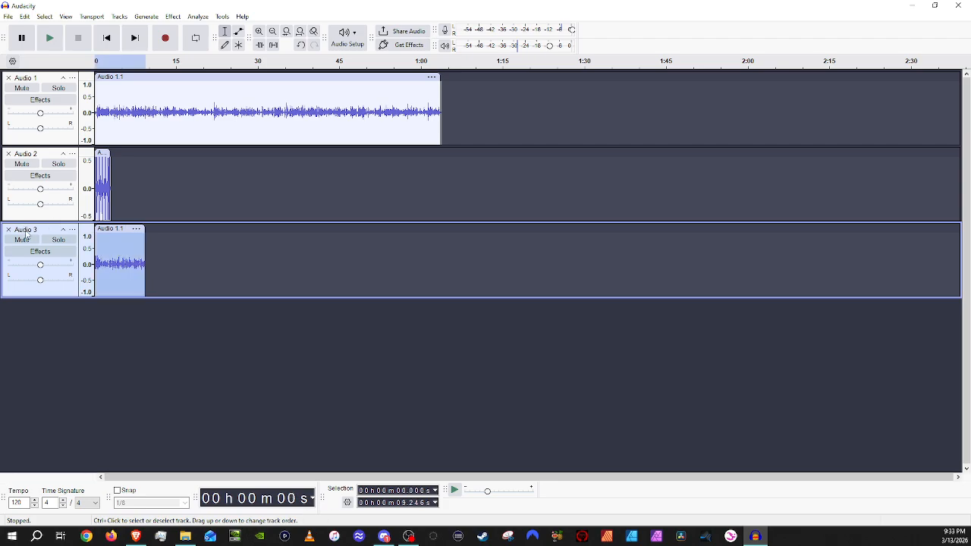
pyautogui.click(25, 81)
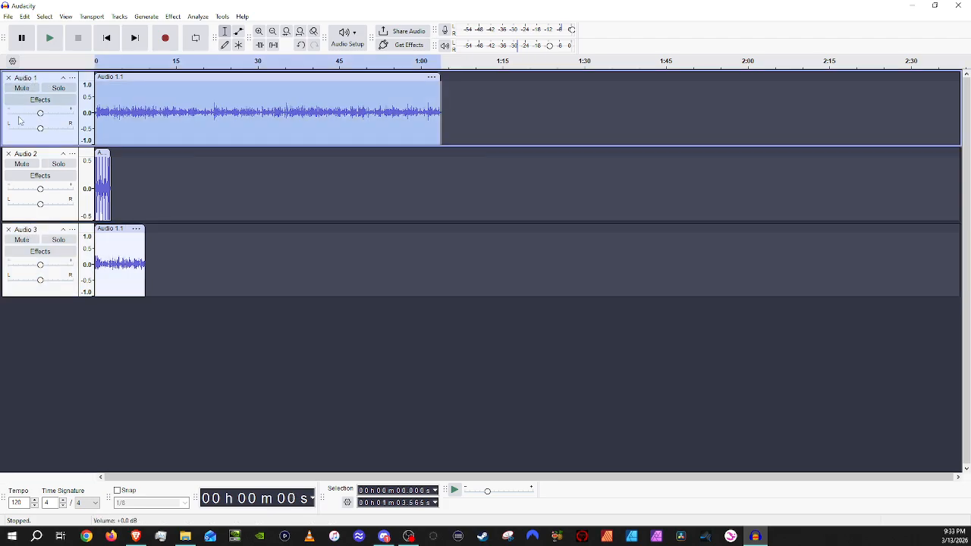
pyautogui.click(25, 161)
# Rename the Audio 2 track "Neighbors mean and loud"
pyautogui.click(72, 153)
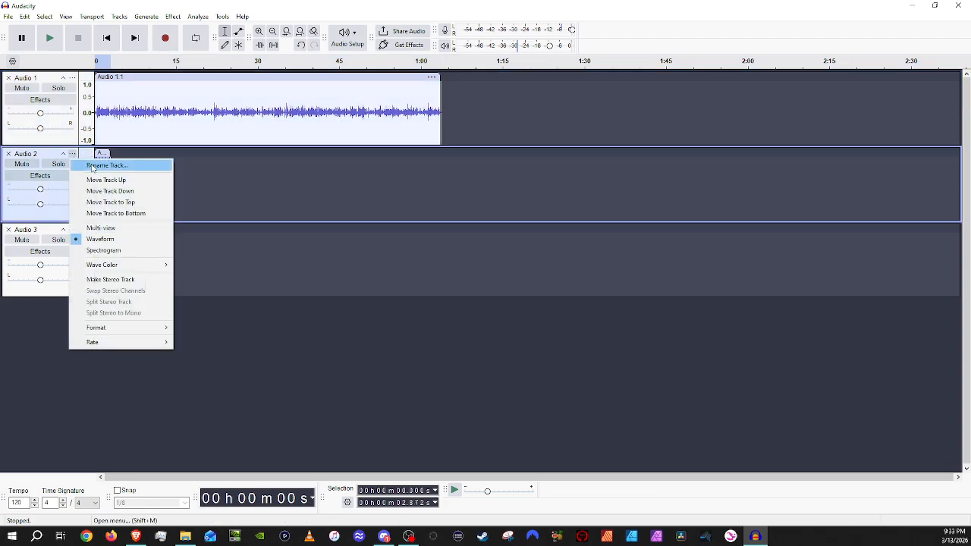
pyautogui.click(106, 164)
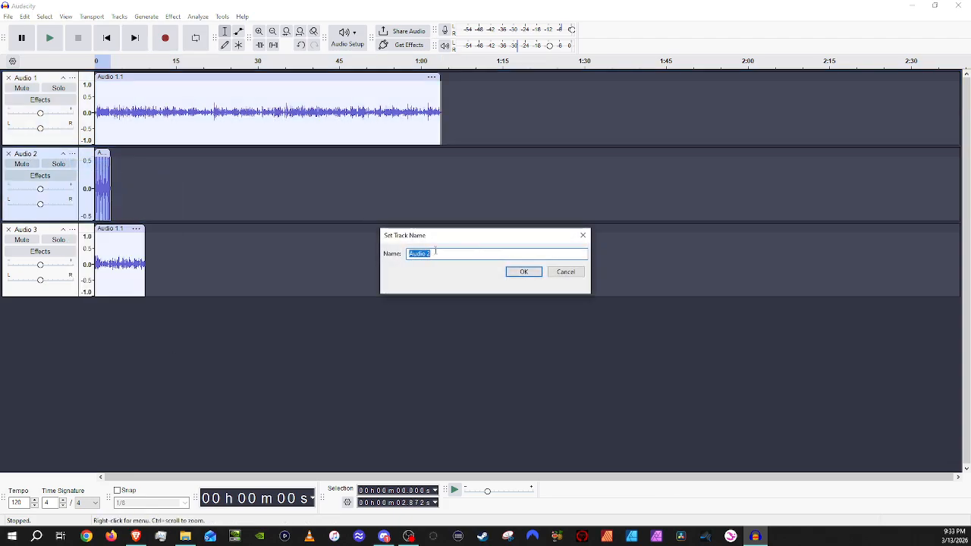
pyautogui.write('TRack')
pyautogui.moveTo(425, 255); pyautogui.dragTo(407, 255)
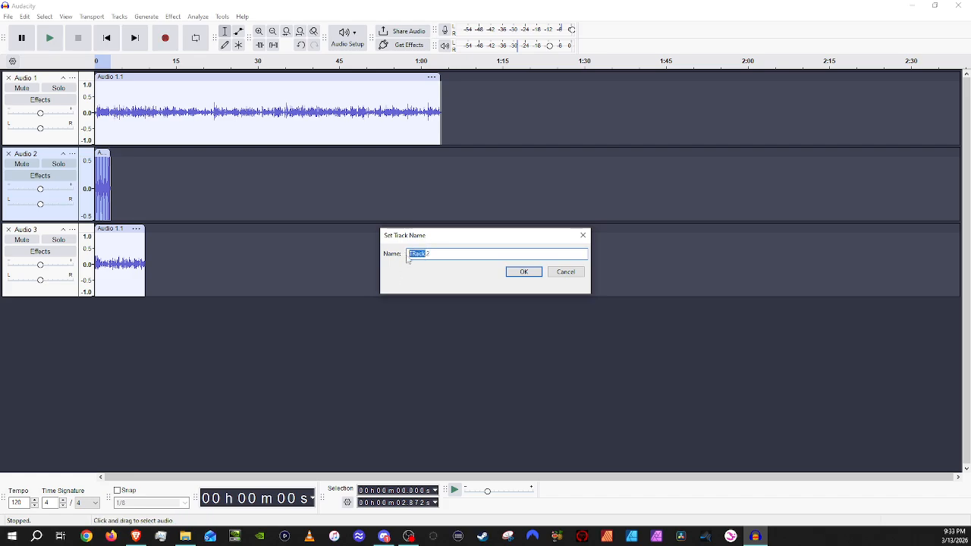
pyautogui.press('BackSpace')
pyautogui.press('Delete')
pyautogui.press('Delete')
pyautogui.write('Neighbors mean and loud')
pyautogui.click(508, 272)
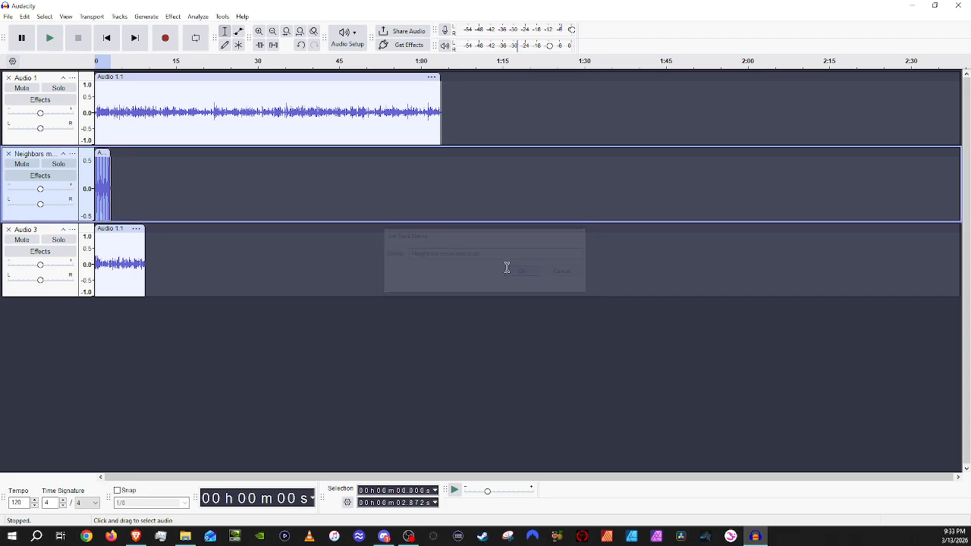
# Rename the Audio 1 track "Neighbors fighting, slurring"
pyautogui.click(31, 79)
pyautogui.click(72, 78)
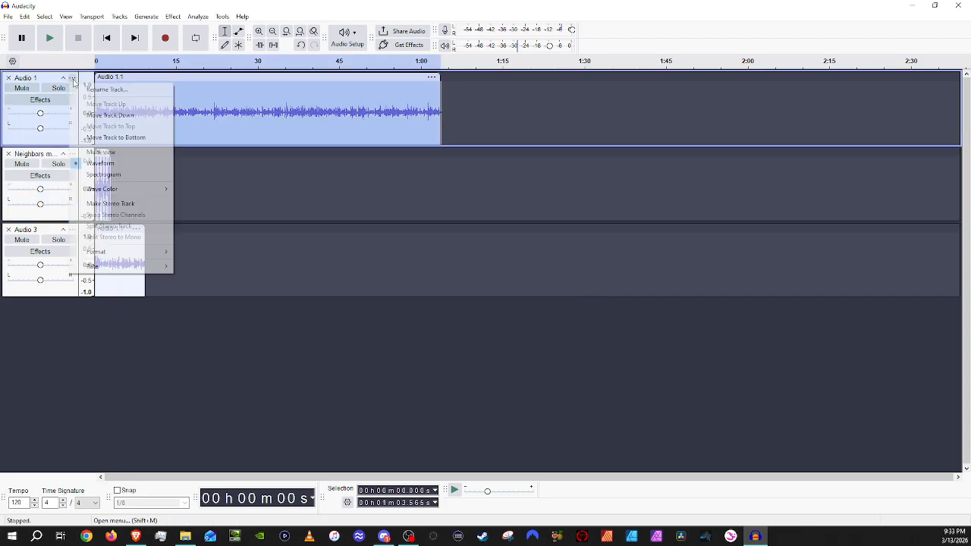
pyautogui.click(113, 90)
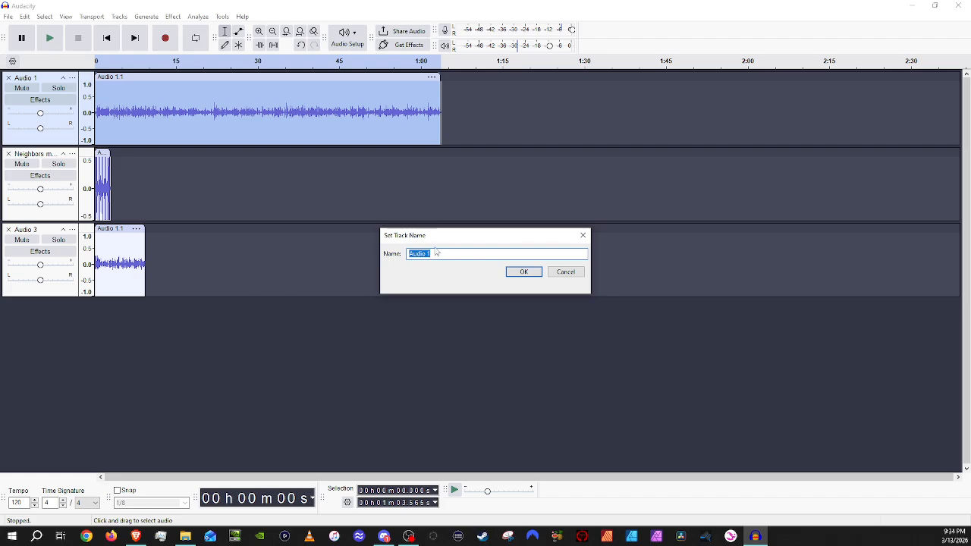
pyautogui.write('Neighbors fighting, slurring')
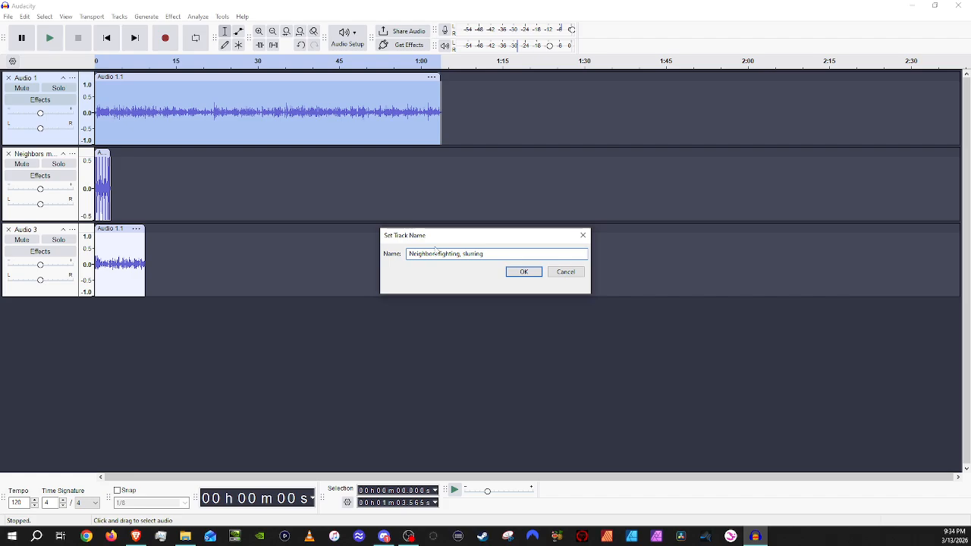
pyautogui.click(512, 273)
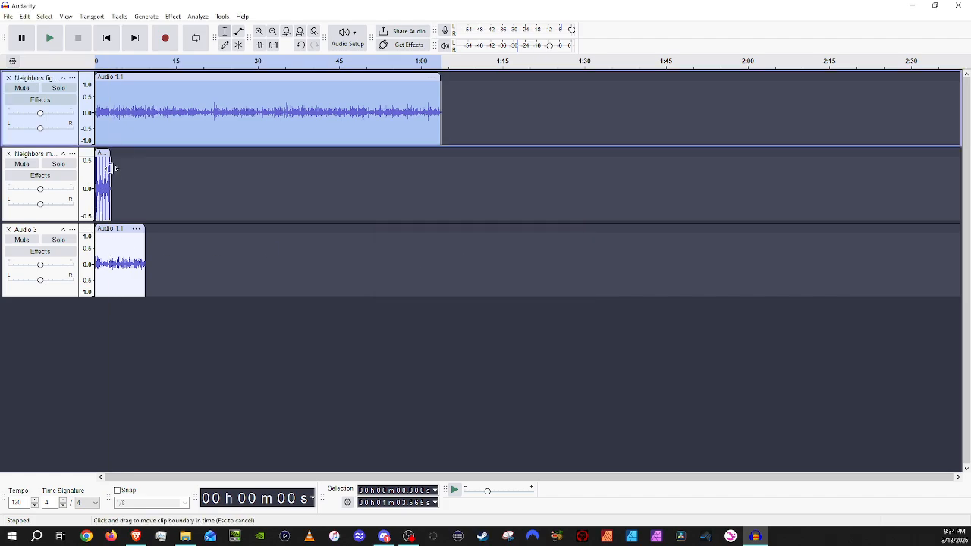
# Rename the "Neighbors mean and loud" track to "Neighbors Clapping obnoxiously"
pyautogui.click(73, 154)
pyautogui.click(107, 165)
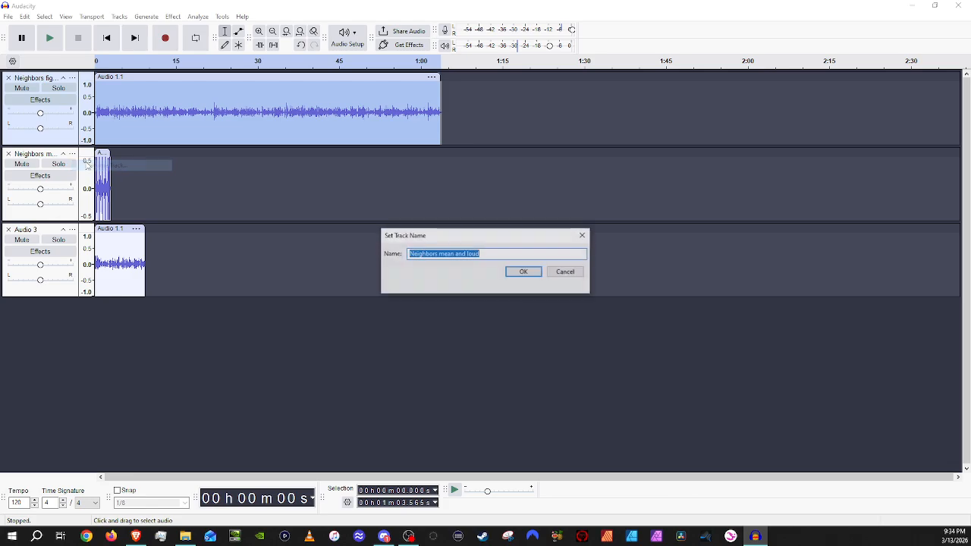
pyautogui.moveTo(494, 253); pyautogui.dragTo(444, 253)
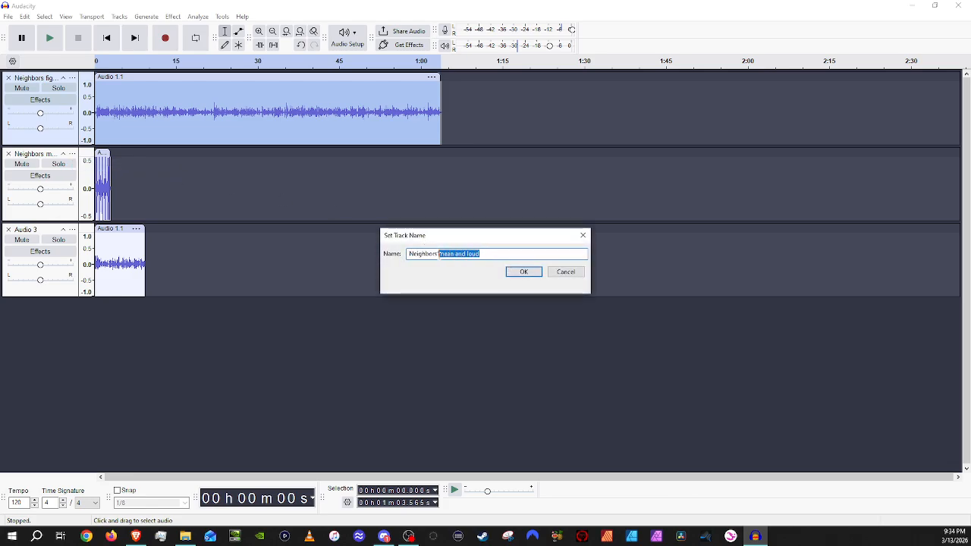
pyautogui.write('Clapping')
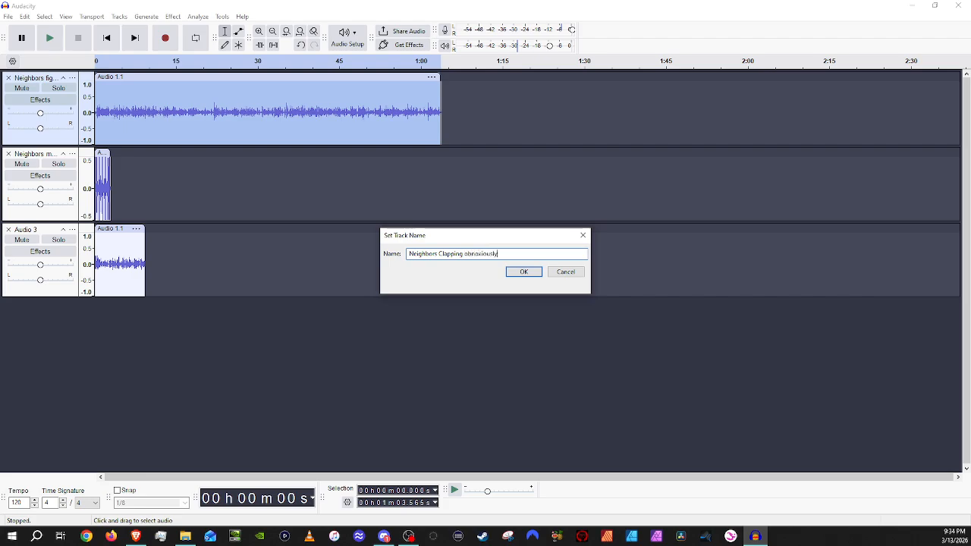
pyautogui.click(523, 272)
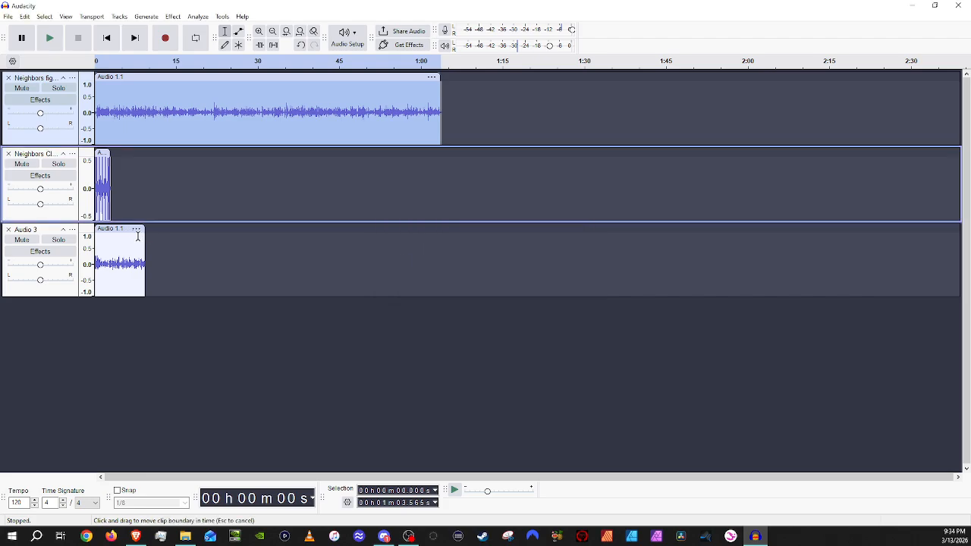
# Rename the Audio 3 track "Neighbors snoring loudly"
pyautogui.rightClick(66, 232)
pyautogui.click(114, 239)
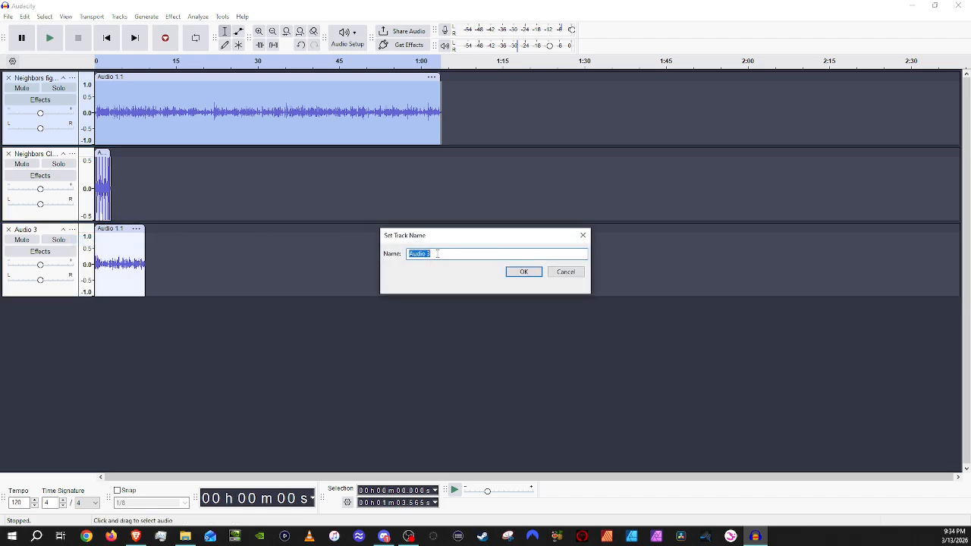
pyautogui.write('Neighbors snoring loudly')
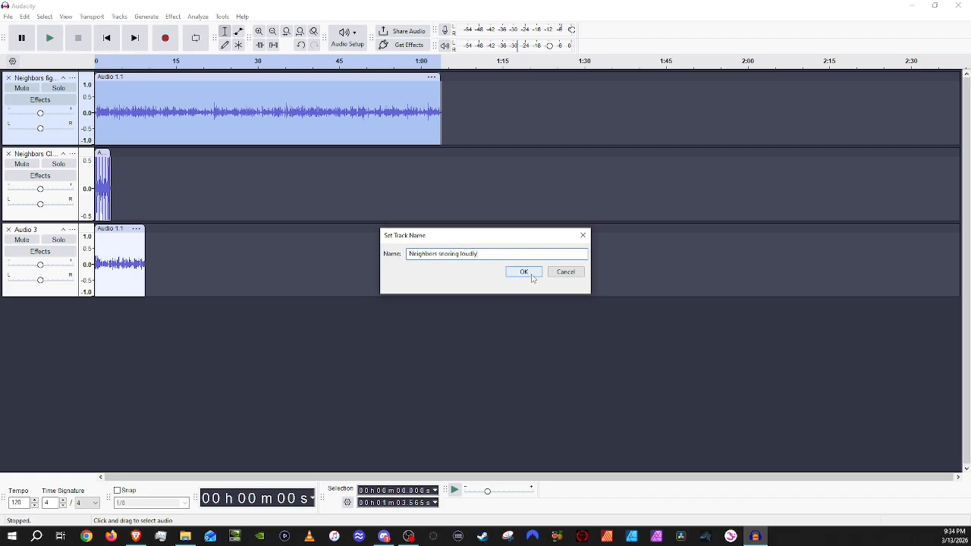
pyautogui.click(520, 273)
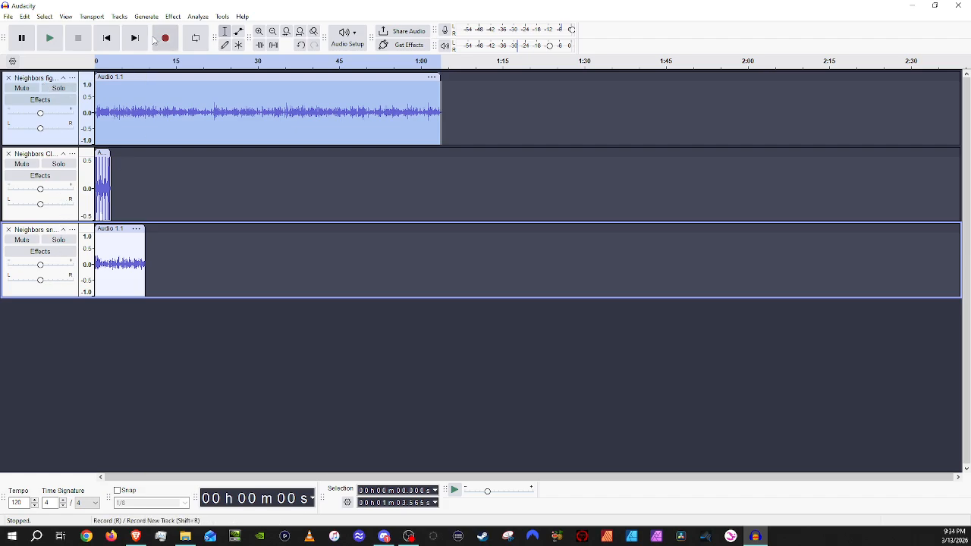
pyautogui.click(119, 16)
pyautogui.moveTo(233, 31)
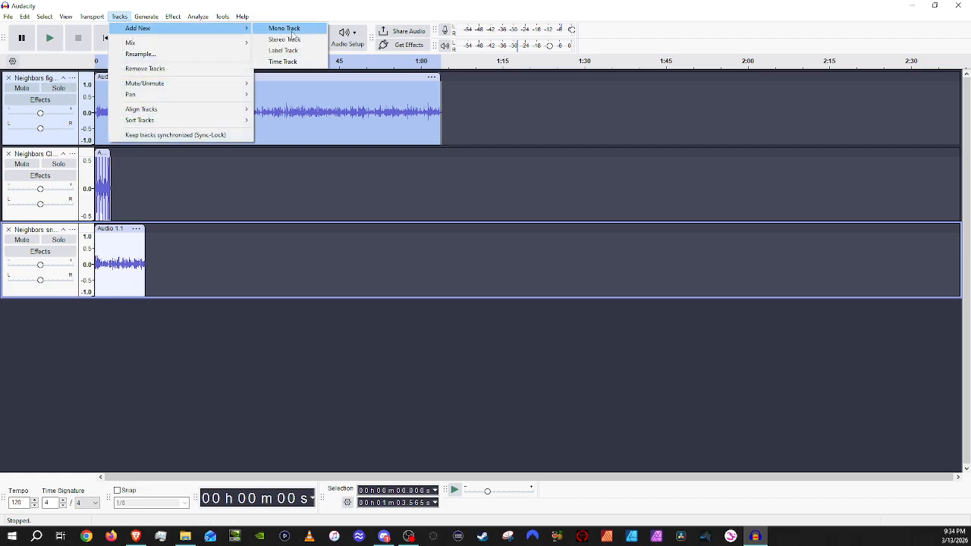
pyautogui.click(214, 259)
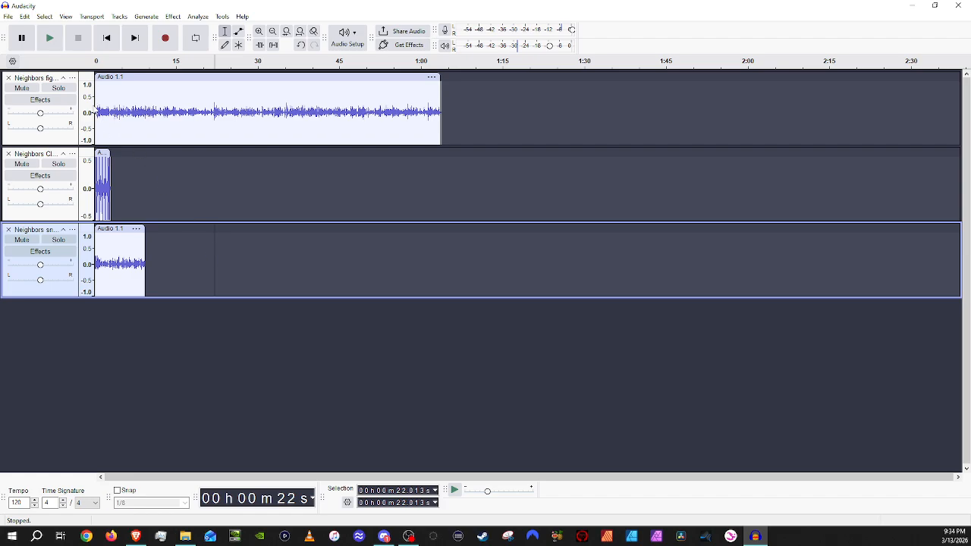
# Start an audio export to the computer and set its export range to Multiple Files
pyautogui.click(9, 16)
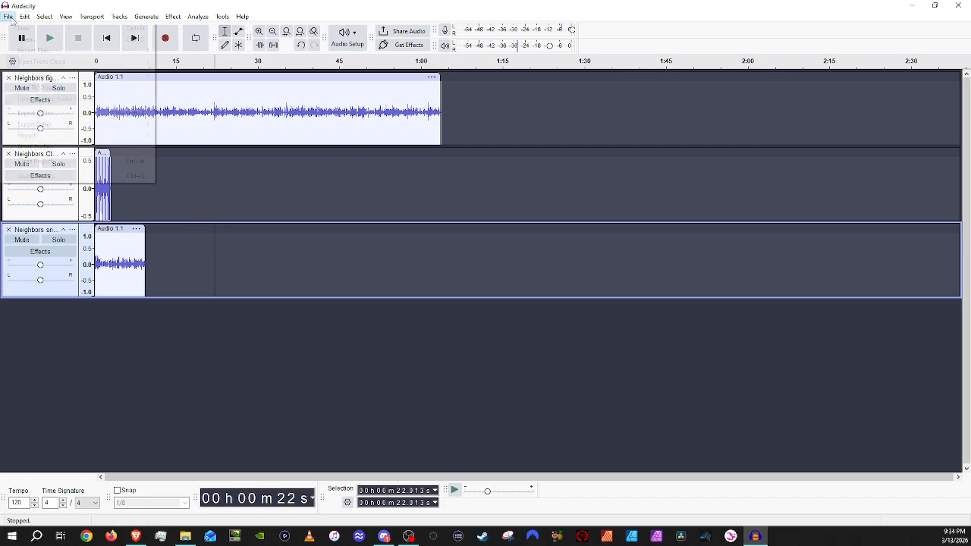
pyautogui.click(64, 117)
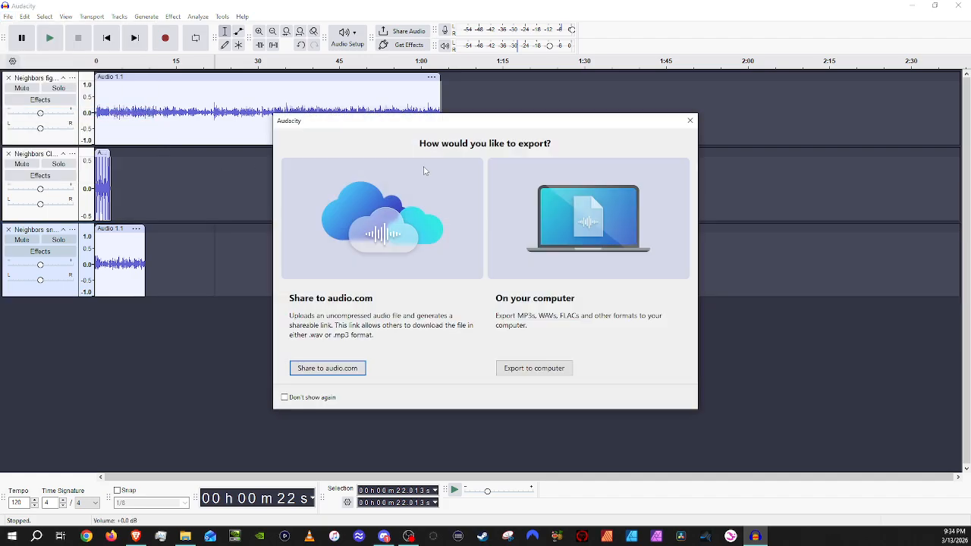
pyautogui.click(542, 369)
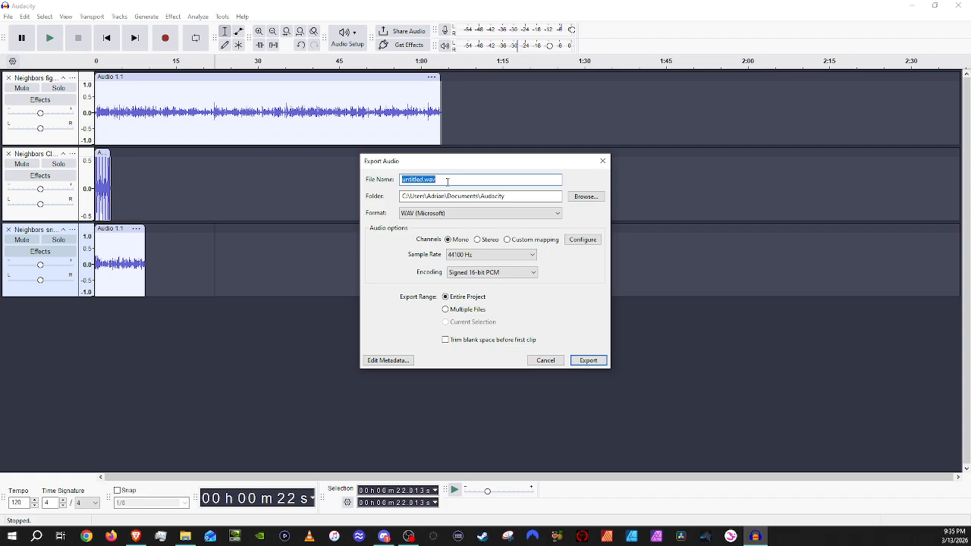
pyautogui.click(446, 309)
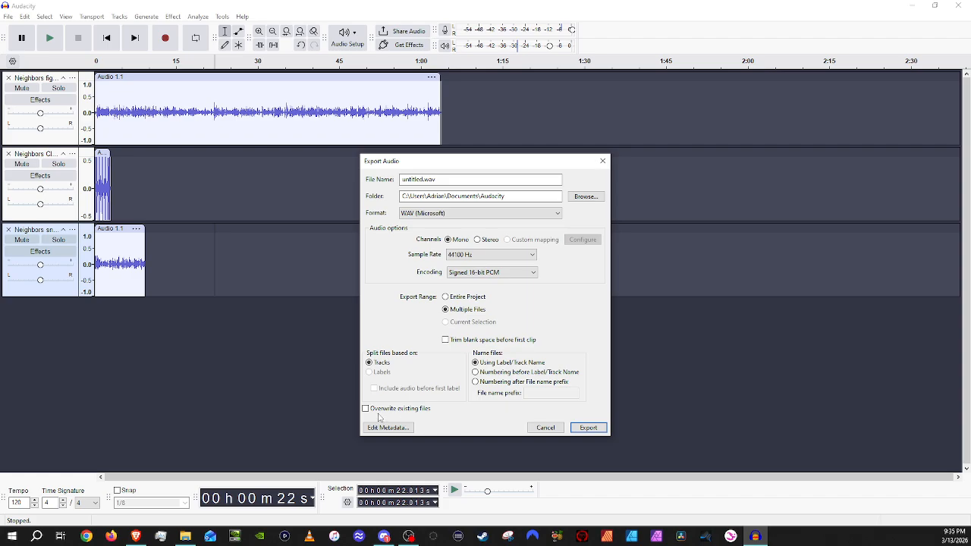
pyautogui.click(440, 179)
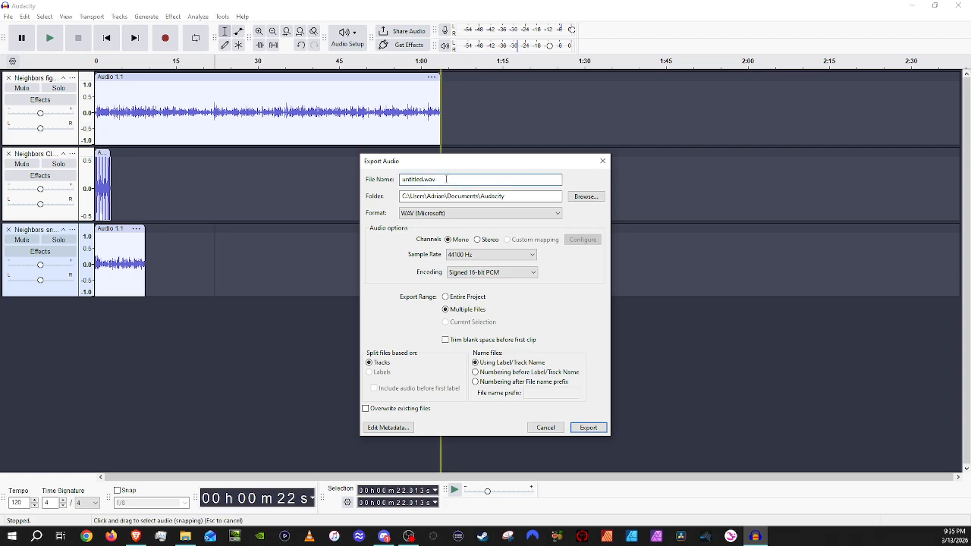
pyautogui.moveTo(446, 179); pyautogui.dragTo(403, 180)
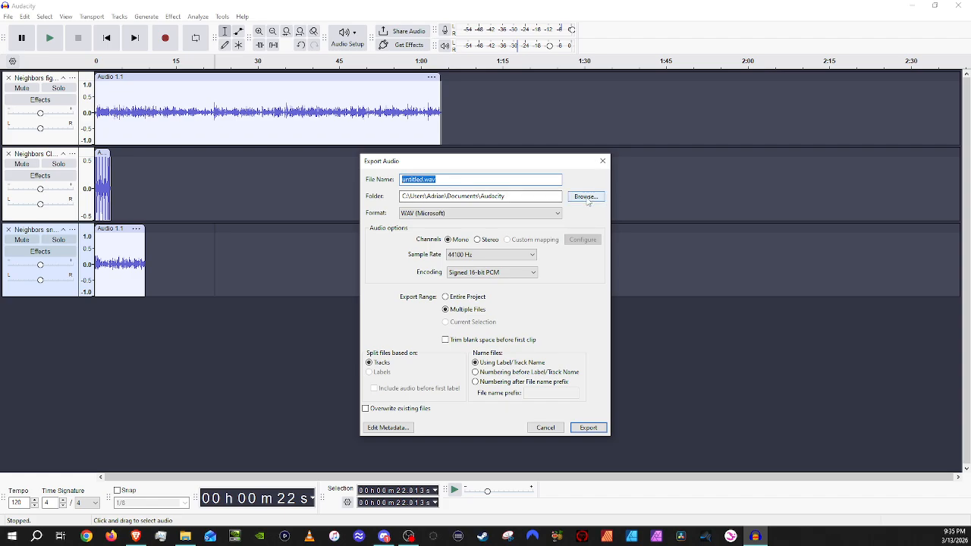
# Look through the export formats, then try Signed 24-bit PCM encoding and set it back to Signed 16-bit PCM
pyautogui.click(441, 214)
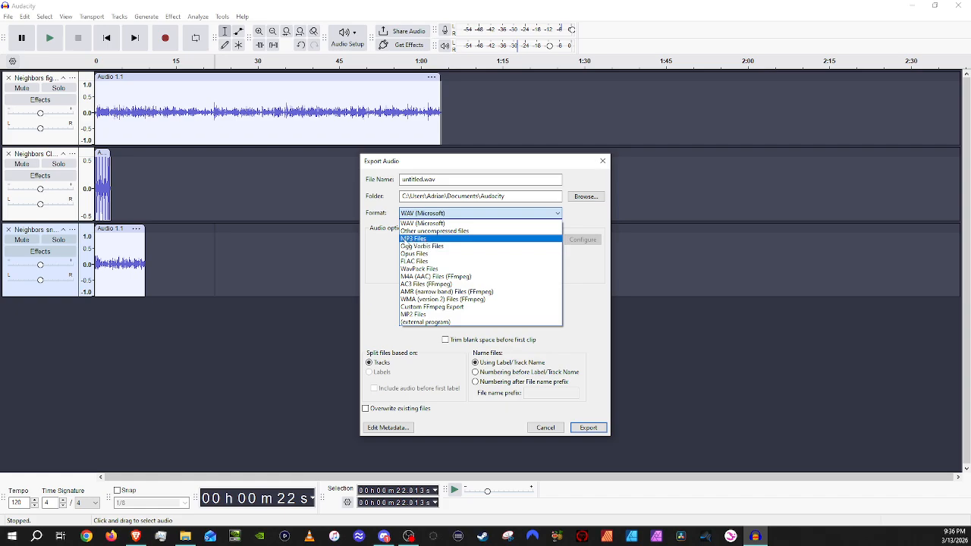
pyautogui.click(494, 168)
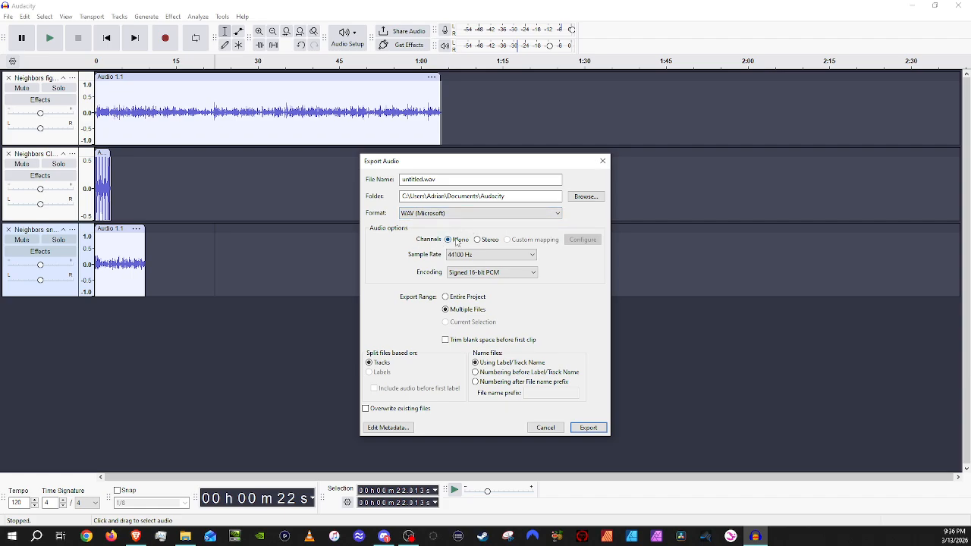
pyautogui.click(498, 275)
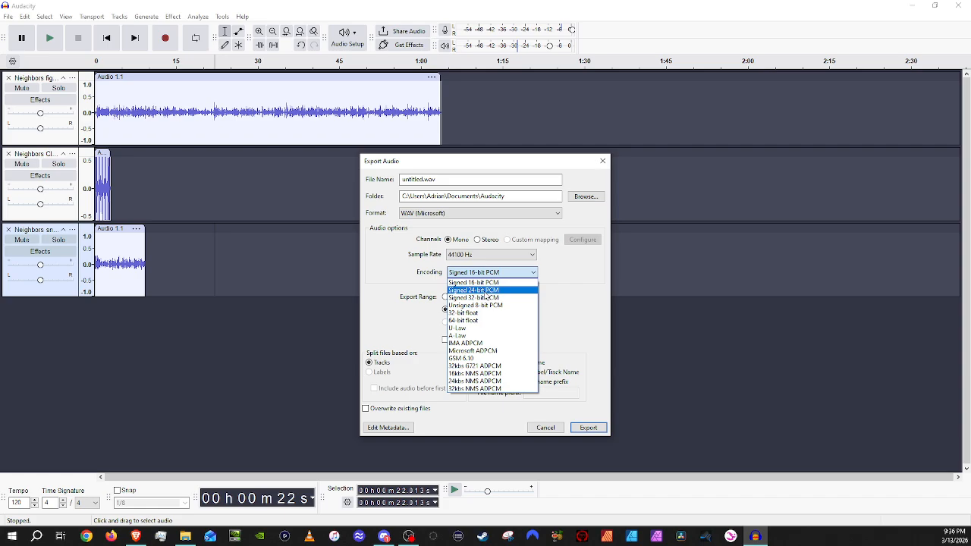
pyautogui.click(488, 291)
pyautogui.click(500, 275)
pyautogui.scroll(1, 496, 288)
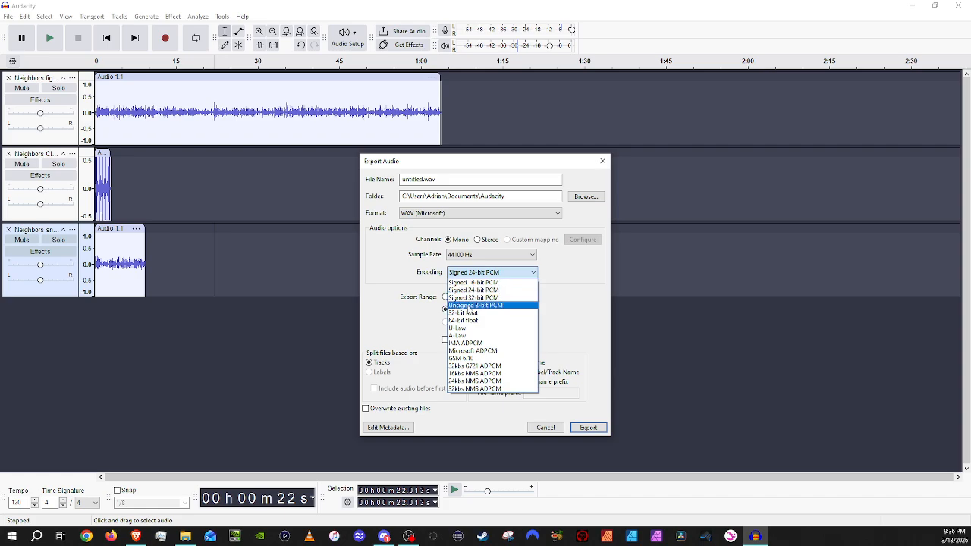
pyautogui.click(487, 286)
# Set the export format to MP3 Files with the Preset bit rate mode and Standard, 170-210 kbps quality
pyautogui.click(486, 213)
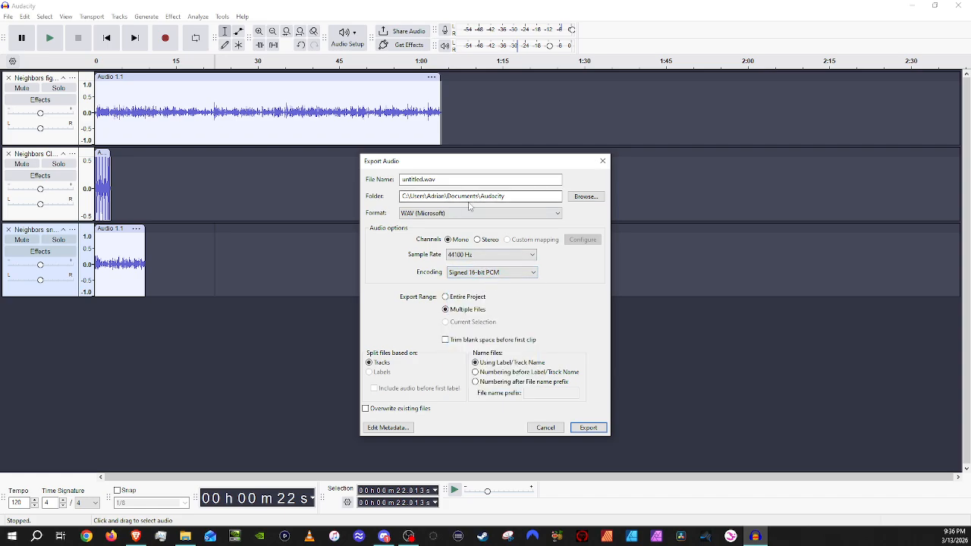
pyautogui.click(438, 239)
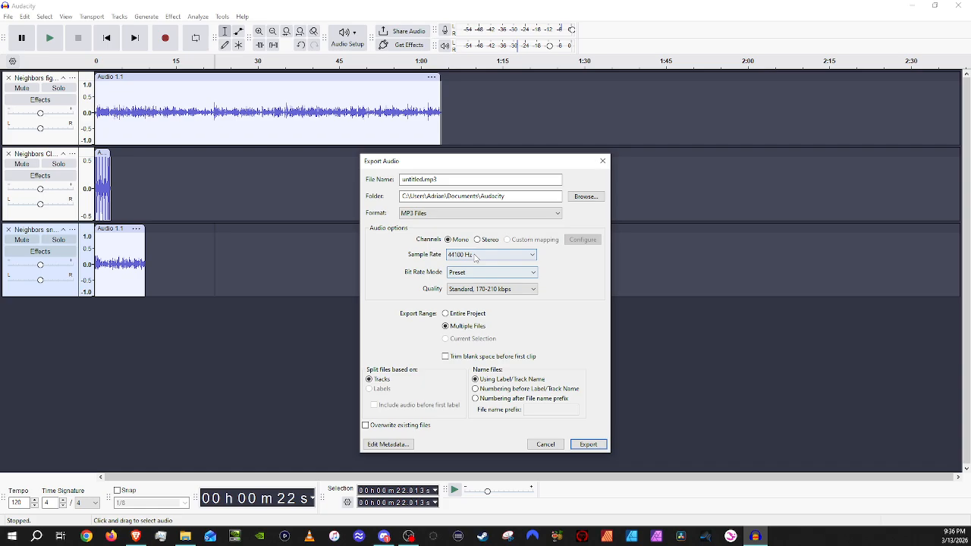
pyautogui.click(469, 274)
pyautogui.click(469, 276)
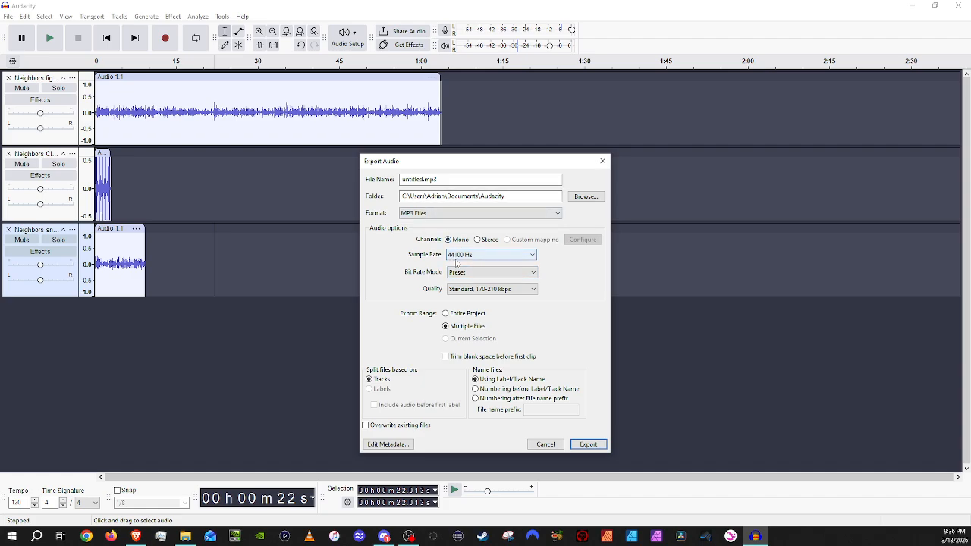
pyautogui.click(464, 289)
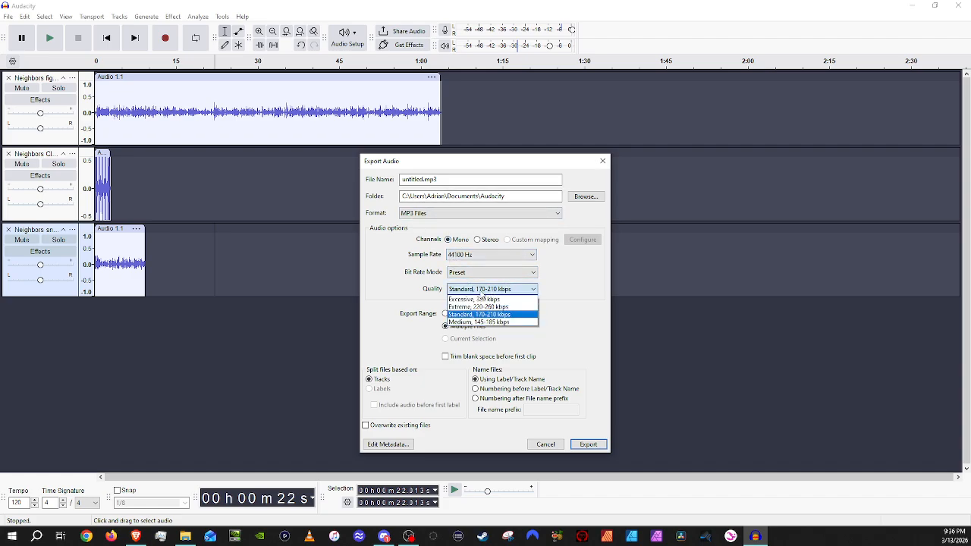
pyautogui.click(499, 308)
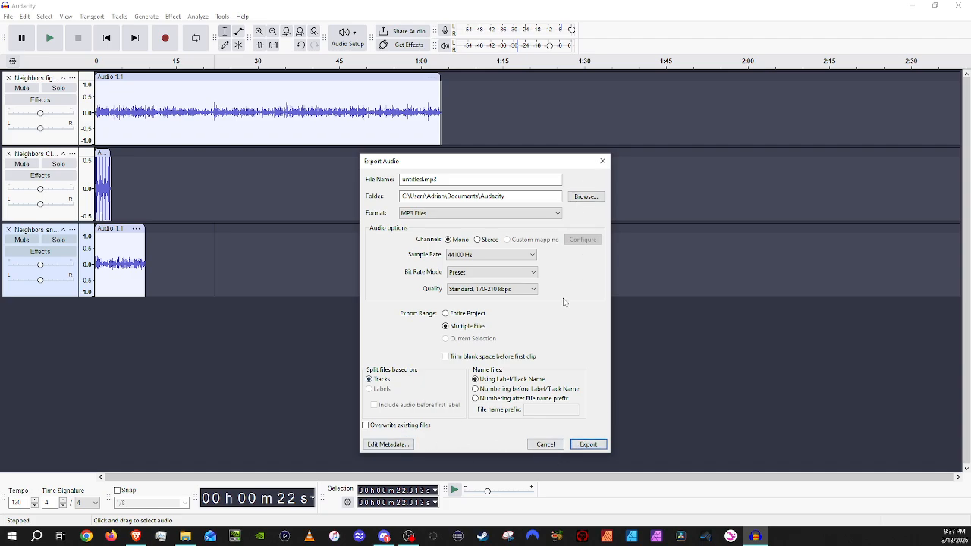
# Name the export "Bitch Neighbors.mp3" and export the tracks as separate MP3 files
pyautogui.moveTo(425, 179); pyautogui.dragTo(365, 174)
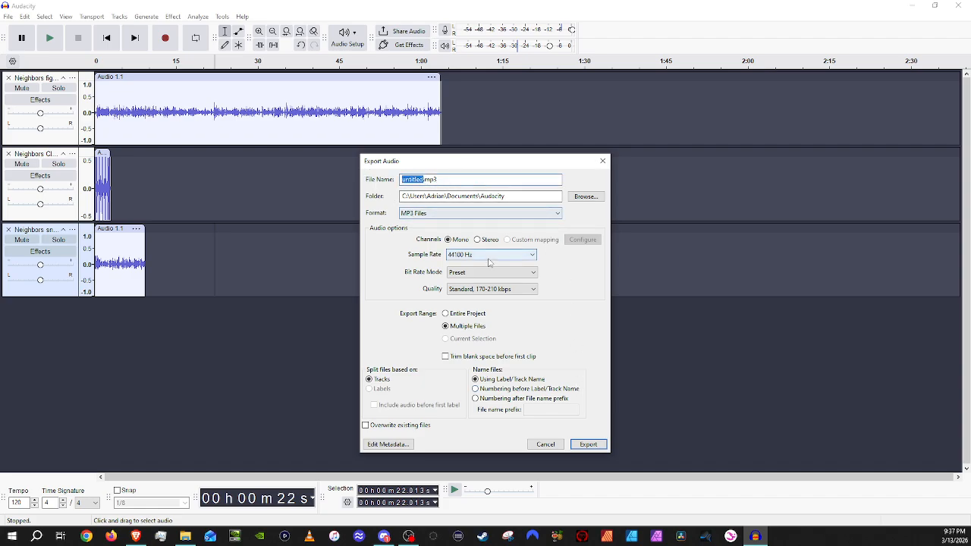
pyautogui.write('Rithces')
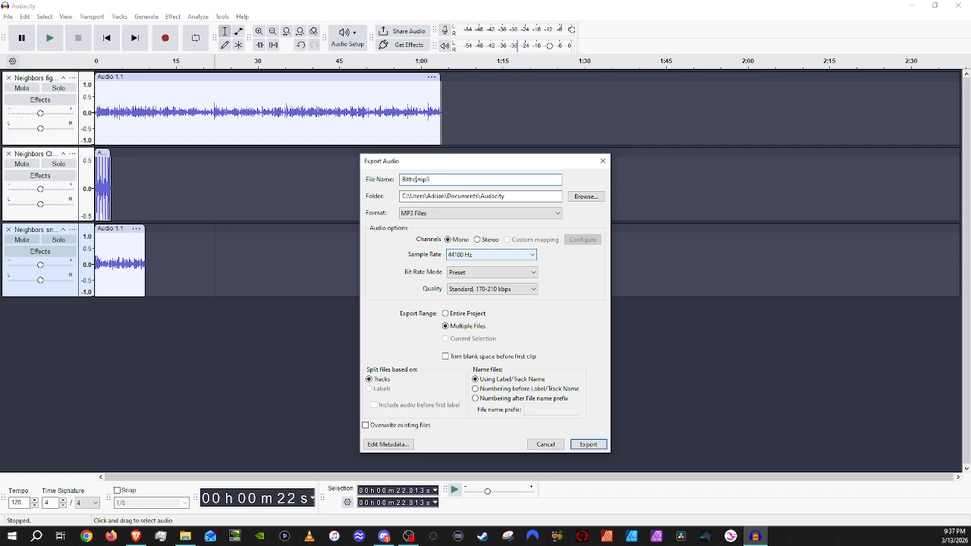
pyautogui.press('BackSpace')
pyautogui.press('BackSpace')
pyautogui.press('BackSpace')
pyautogui.write('h Ni')
pyautogui.press('BackSpace')
pyautogui.write('eighbors')
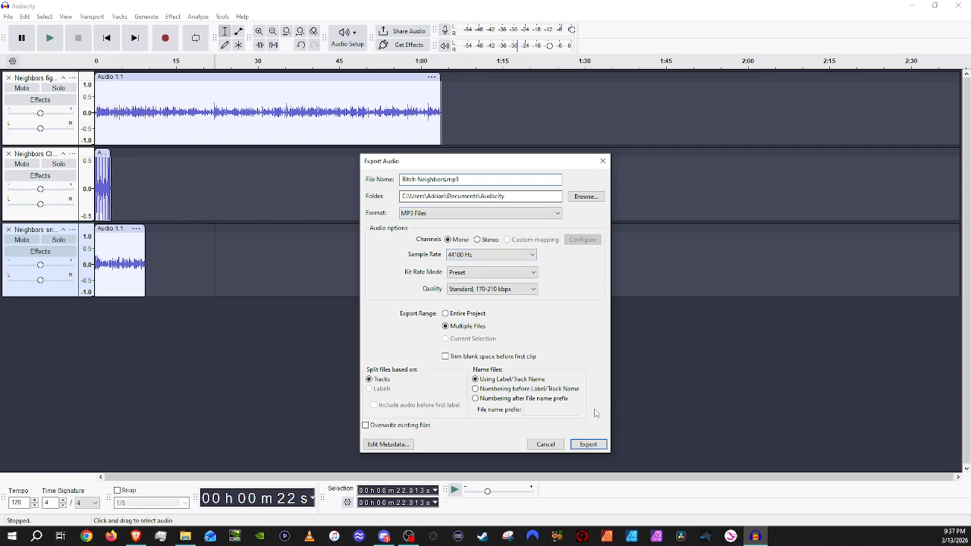
pyautogui.click(590, 444)
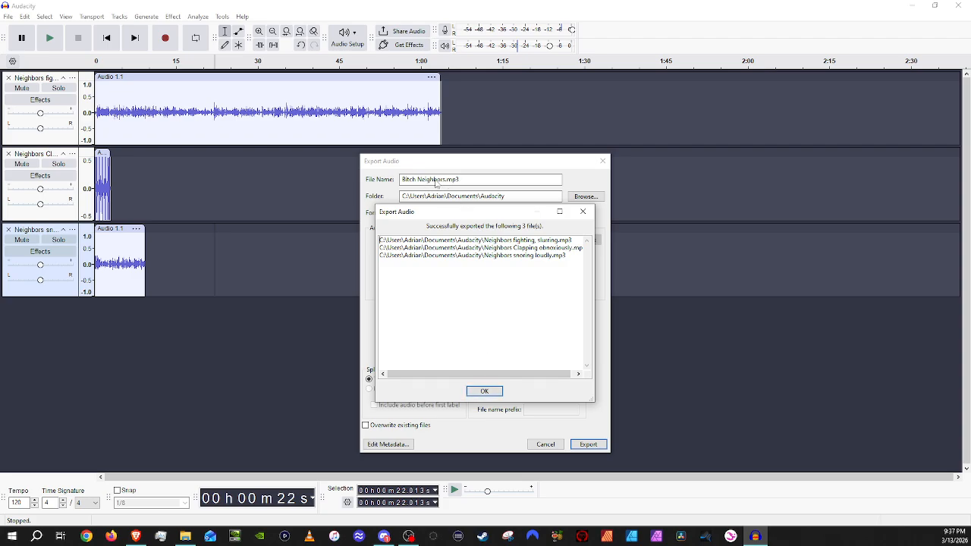
pyautogui.click(484, 391)
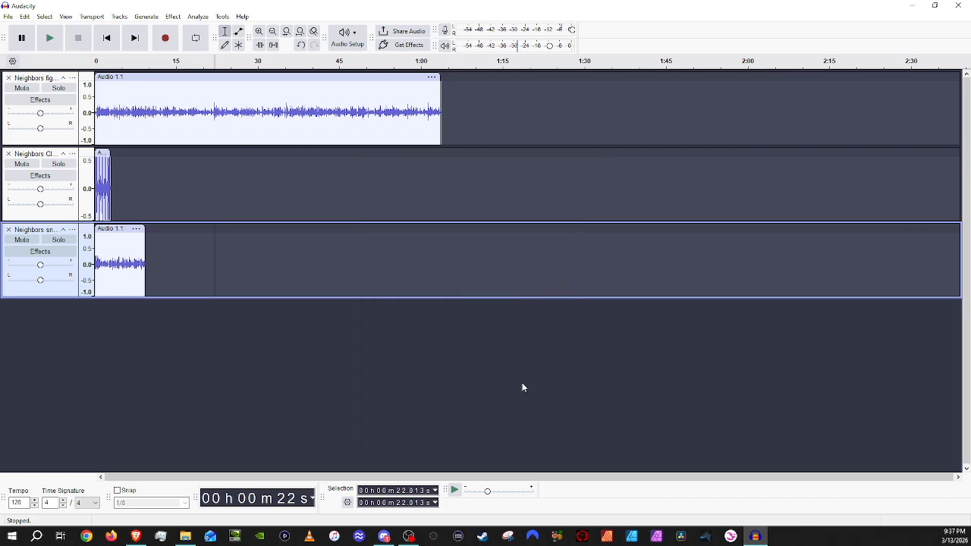
pyautogui.click(308, 384)
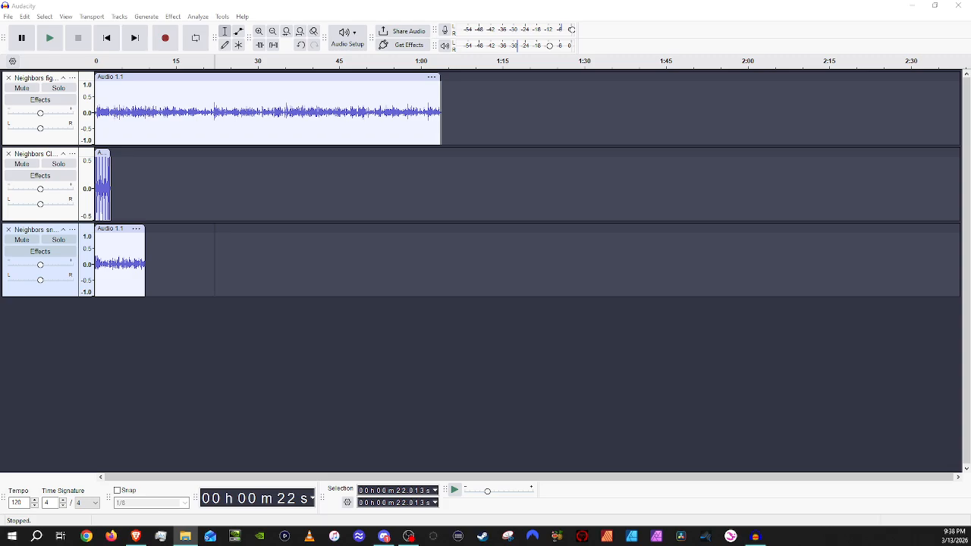
pyautogui.click(8, 17)
pyautogui.moveTo(24, 17)
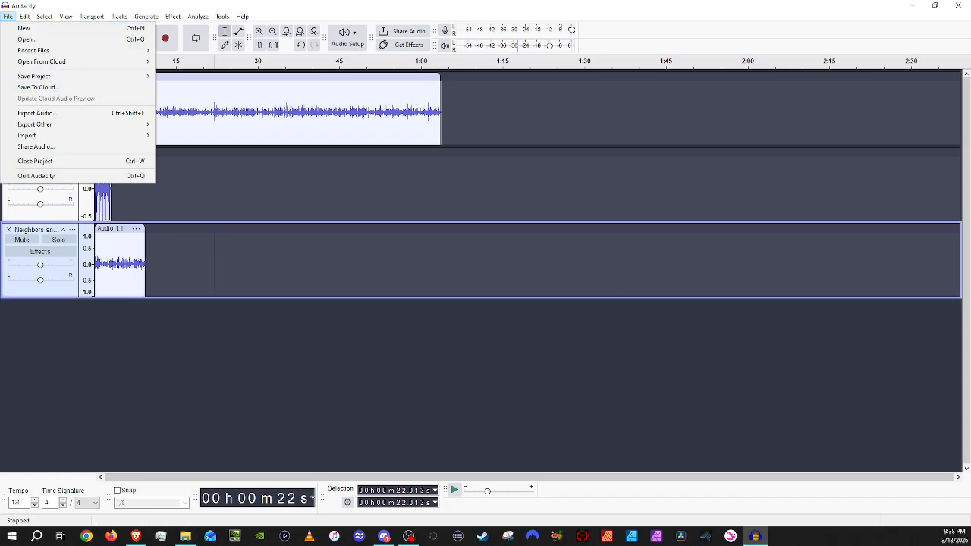
pyautogui.click(185, 537)
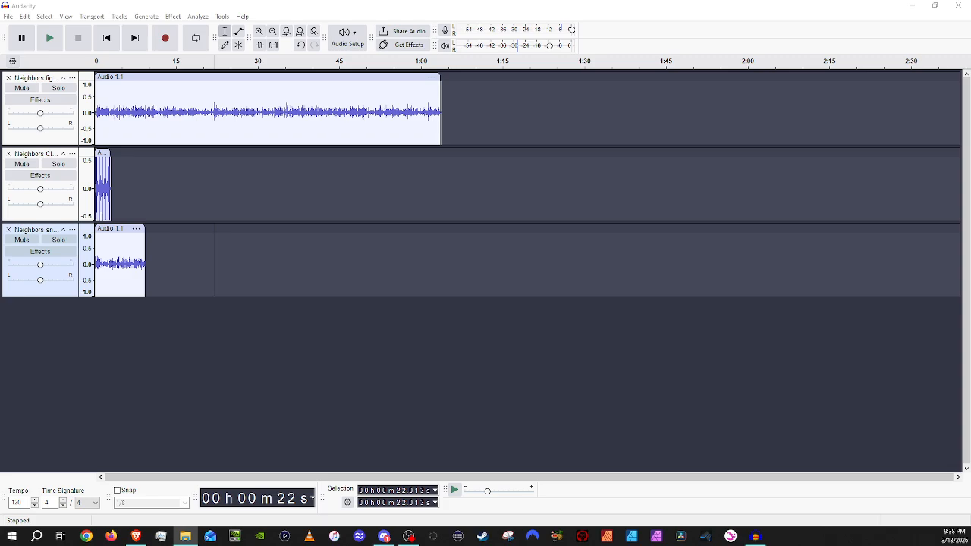
# Open the export-to-computer settings to check the destination folder, then close them without exporting
pyautogui.click(8, 16)
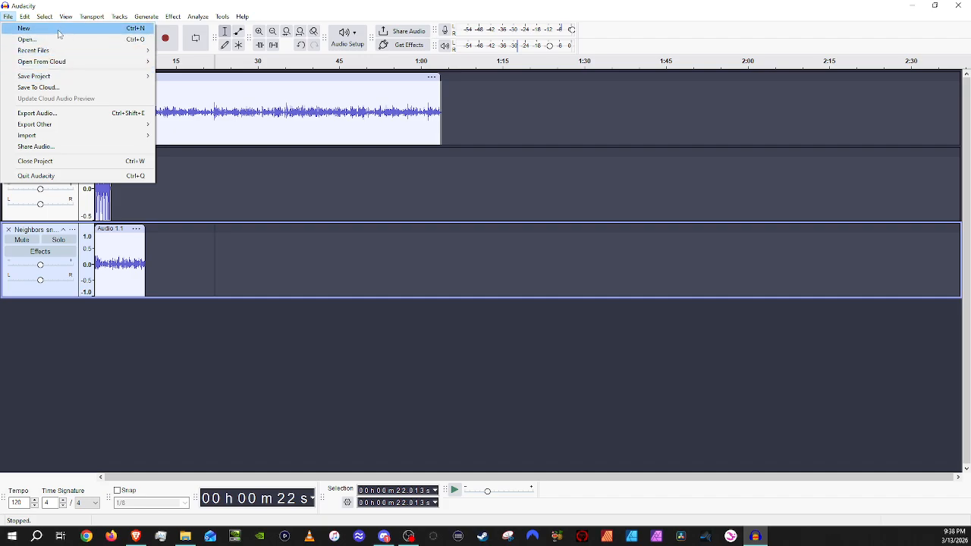
pyautogui.click(46, 113)
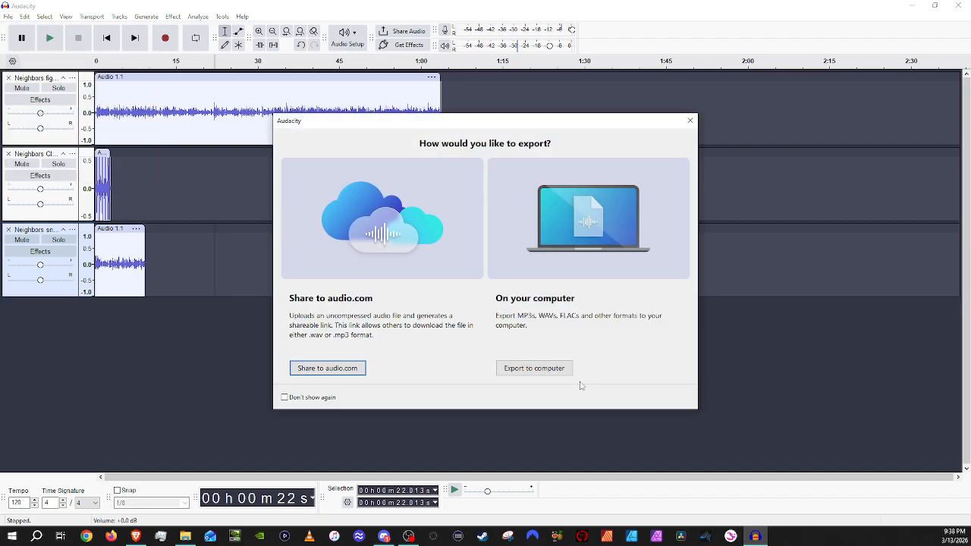
pyautogui.click(570, 370)
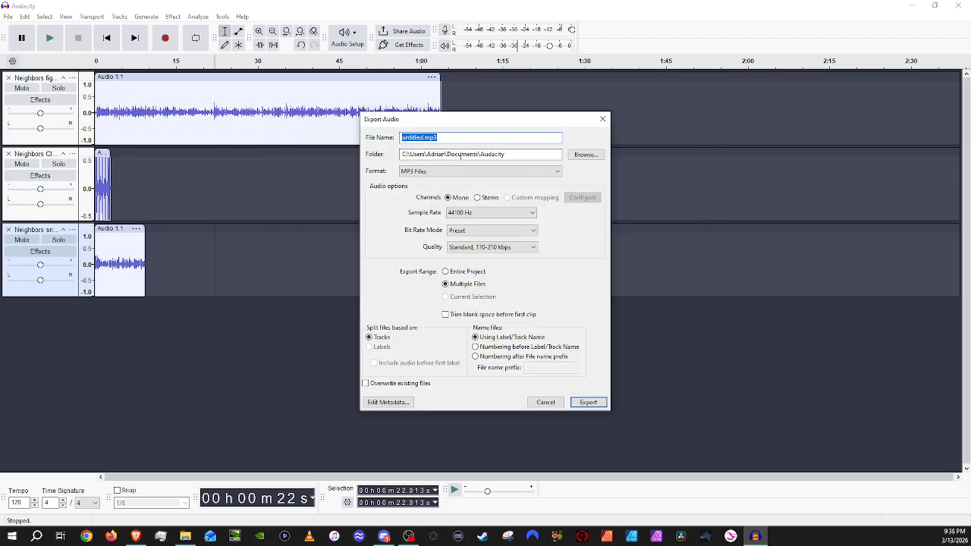
pyautogui.click(602, 119)
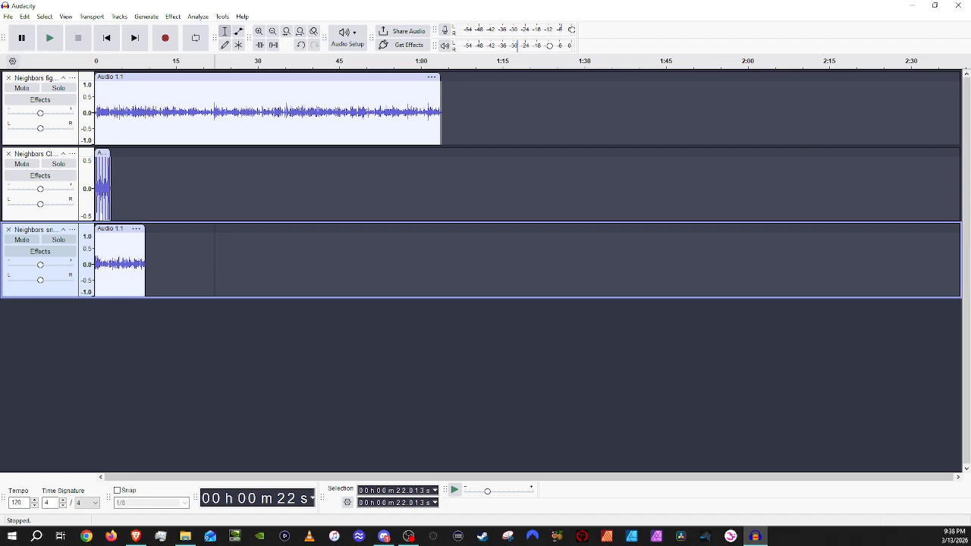
# Switch to File Explorer and examine the exported MP3 files in the Documents\Audacity folder
pyautogui.hotkey('alt', 'Tab')
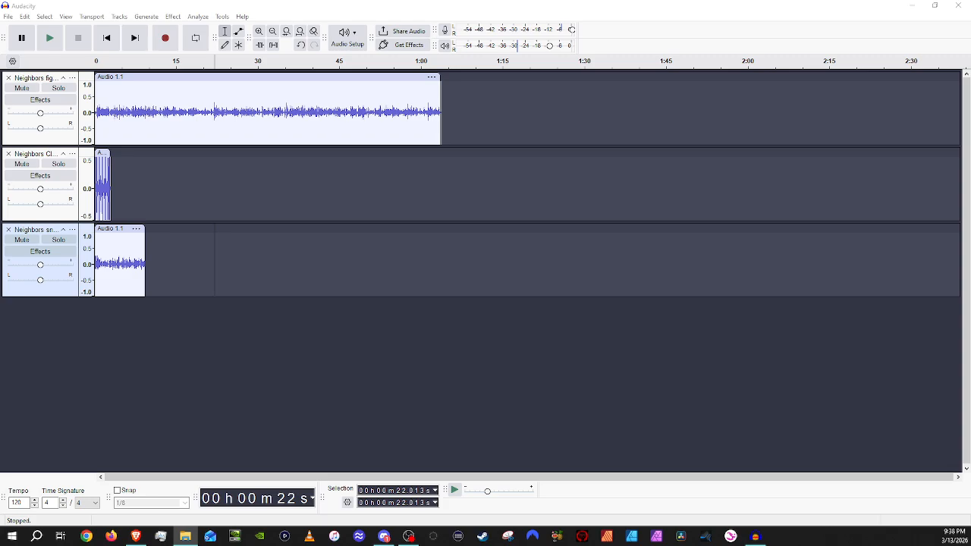
pyautogui.moveTo(0, 95); pyautogui.dragTo(442, 82)
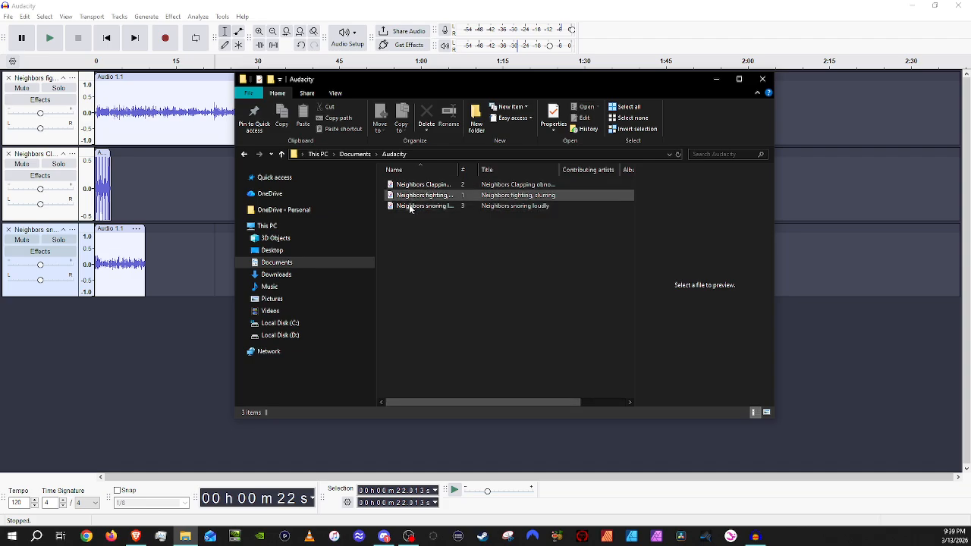
pyautogui.moveTo(495, 250); pyautogui.dragTo(416, 182)
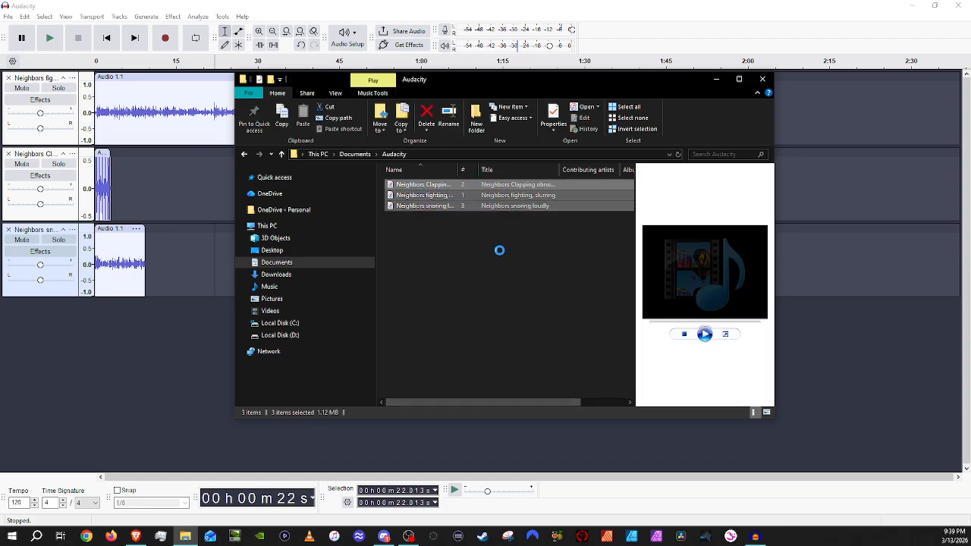
pyautogui.click(486, 240)
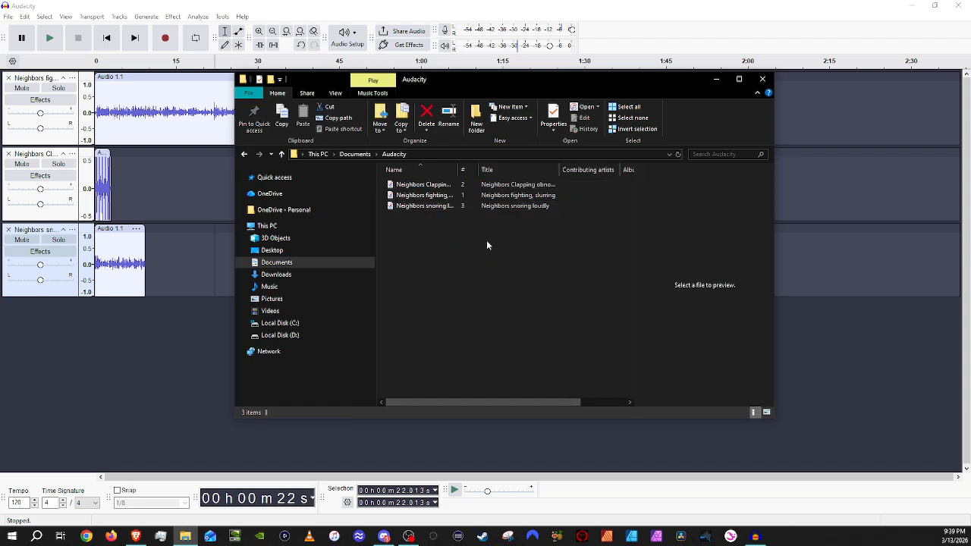
# Preview the exported Neighbors Clapping file, then clear the file selection and close the File Explorer window
pyautogui.click(451, 185)
pyautogui.click(705, 334)
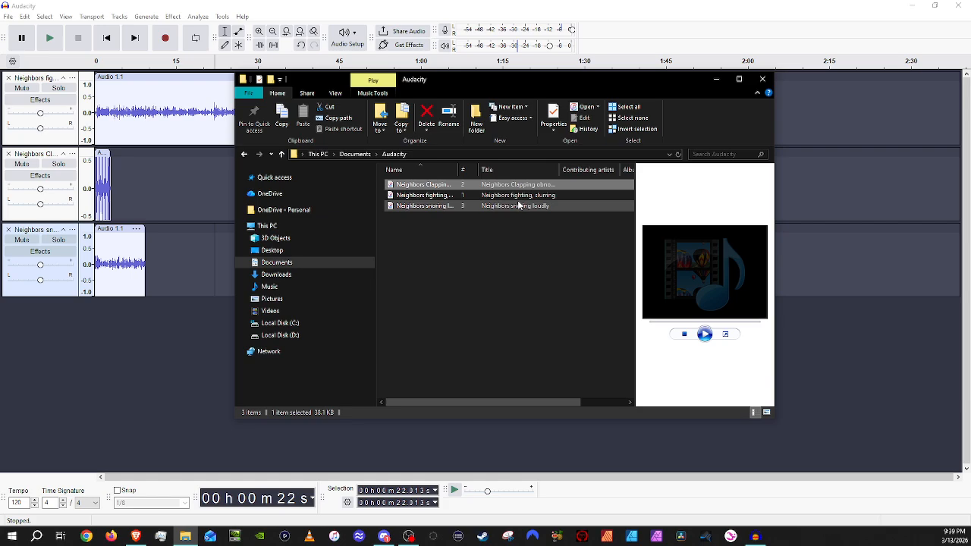
pyautogui.moveTo(568, 233); pyautogui.dragTo(464, 206)
pyautogui.click(465, 231)
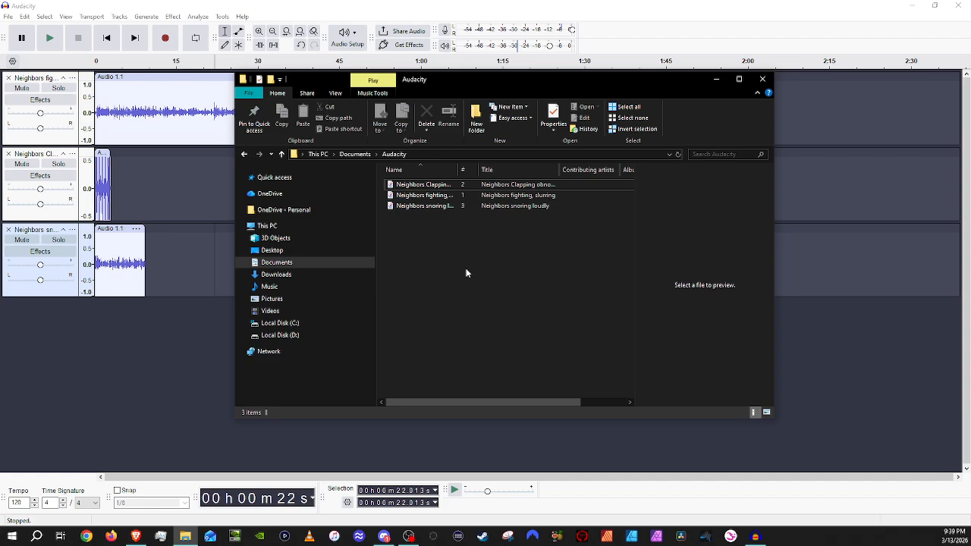
pyautogui.click(763, 80)
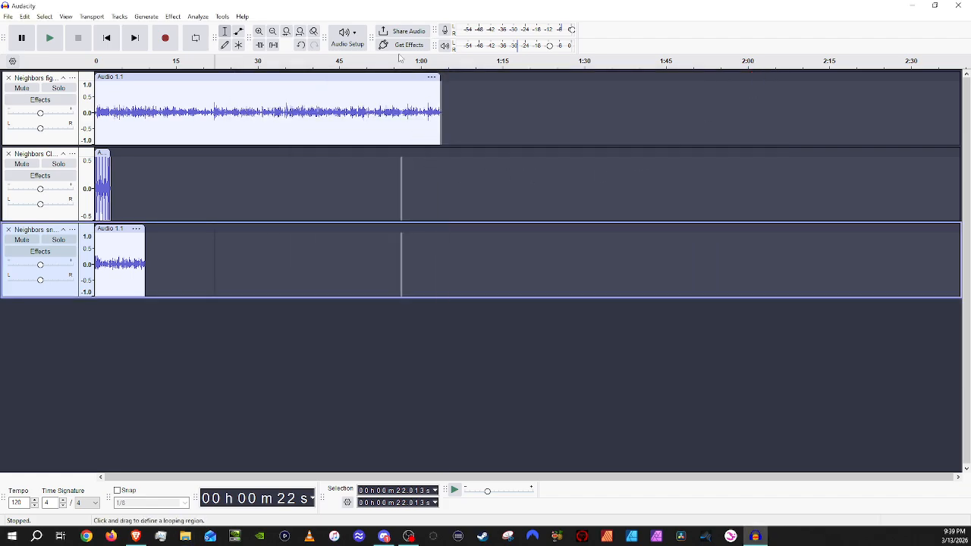